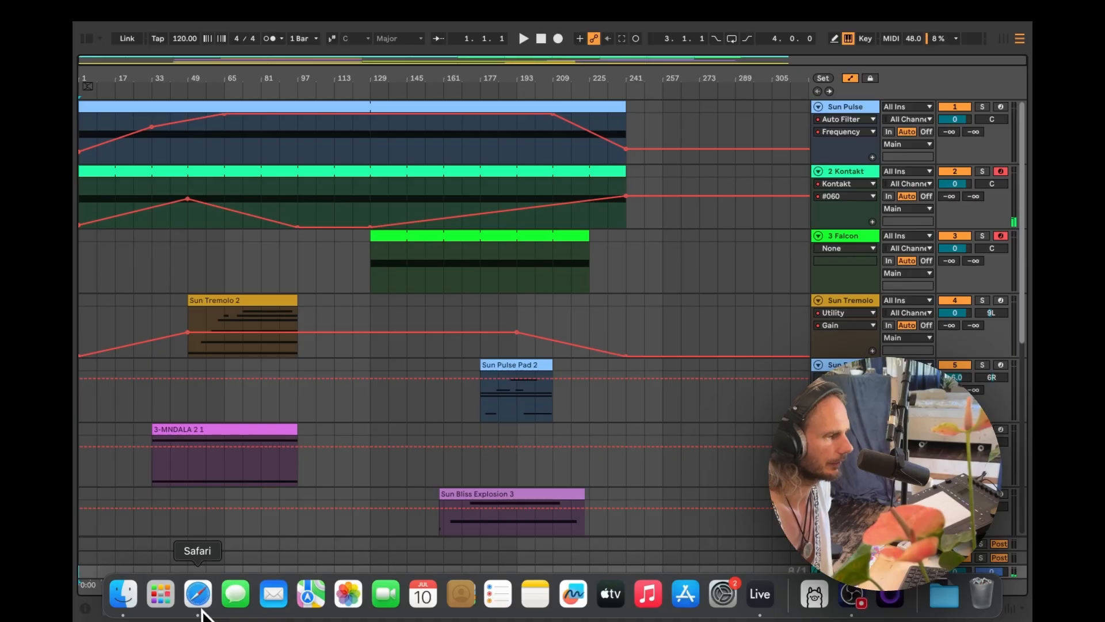
# Step: Switch to Safari, open the Naada instrument page on mntra.io and read its product description
pyautogui.click(197, 591)
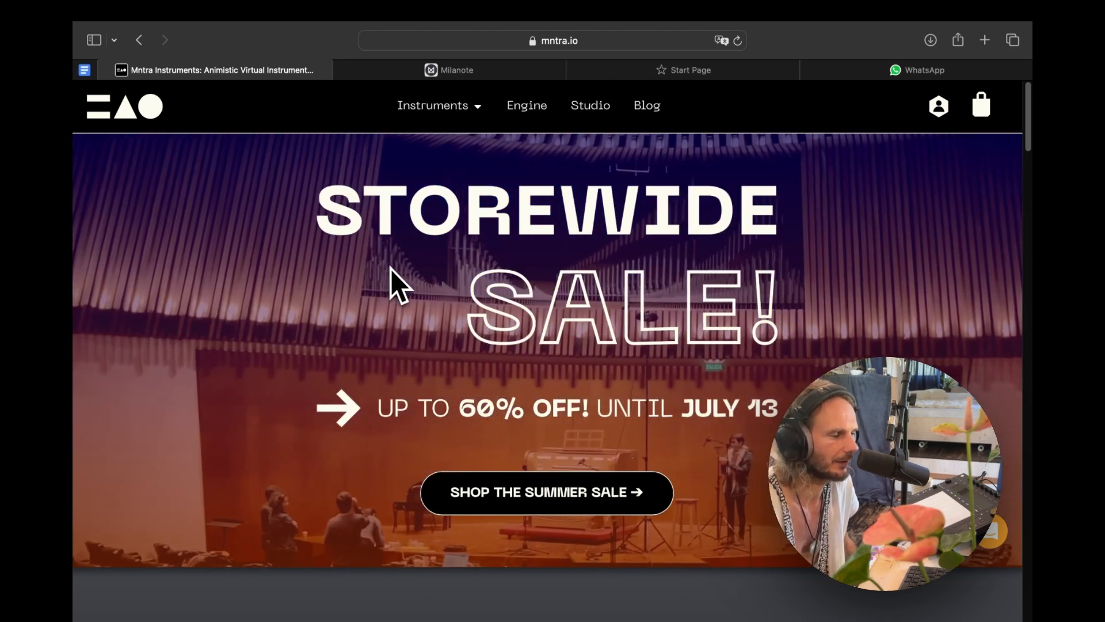
pyautogui.moveTo(462, 108)
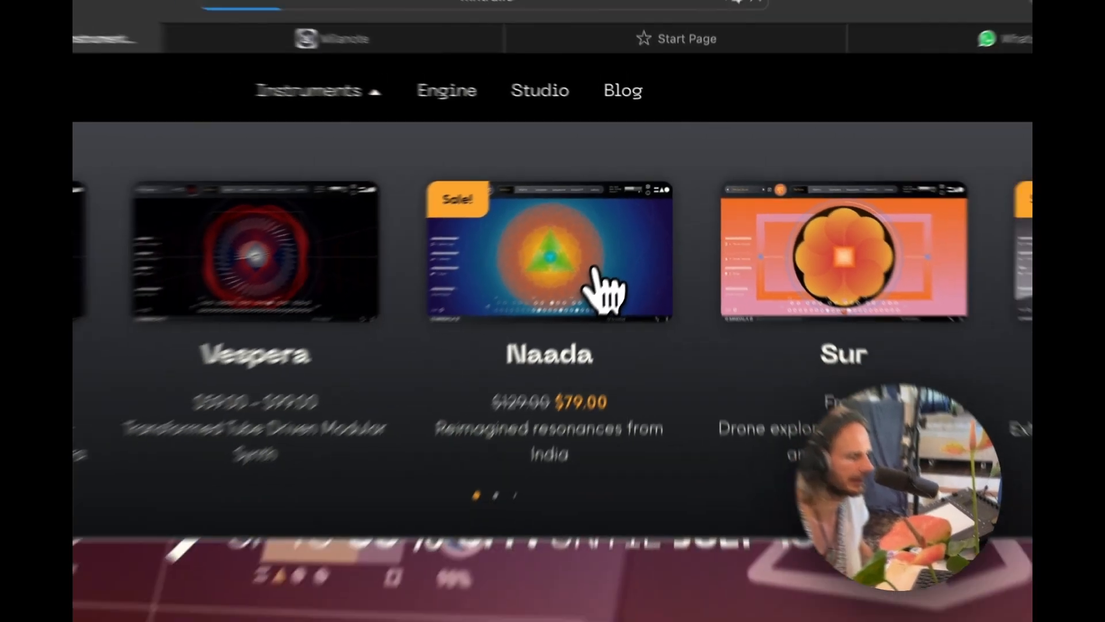
pyautogui.click(554, 316)
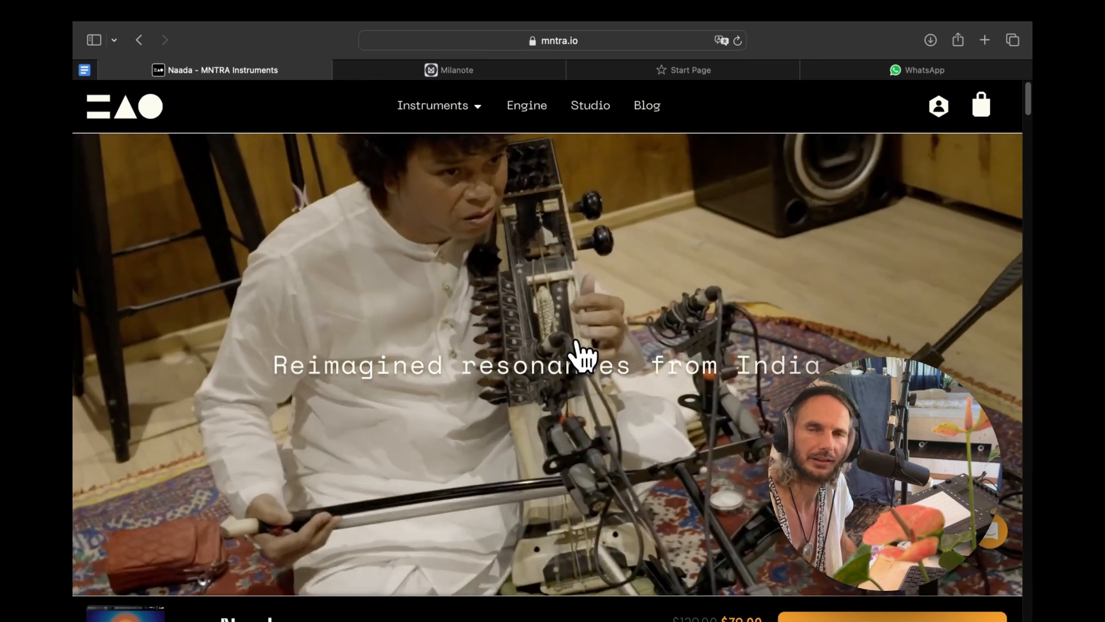
pyautogui.scroll(-5, 582, 356)
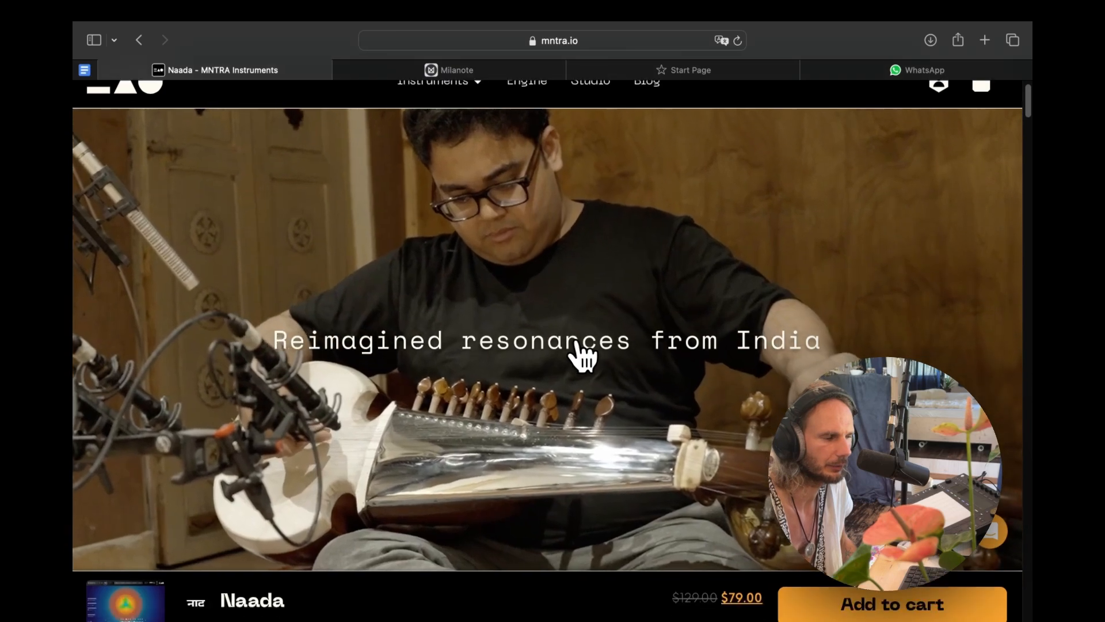
pyautogui.scroll(-8, 581, 356)
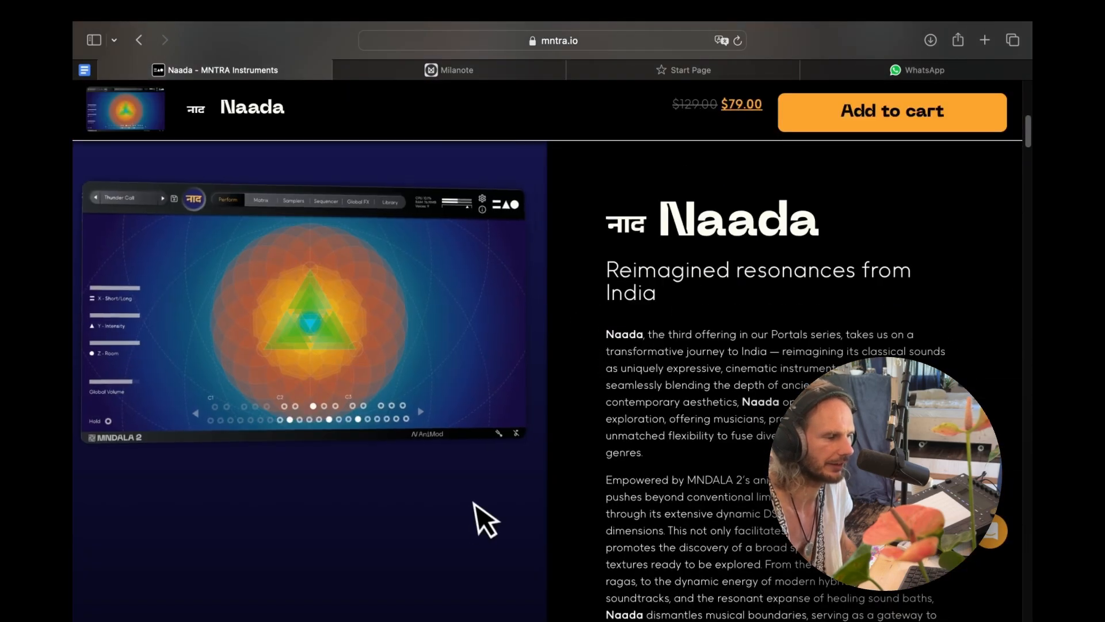
pyautogui.scroll(-2, 356, 403)
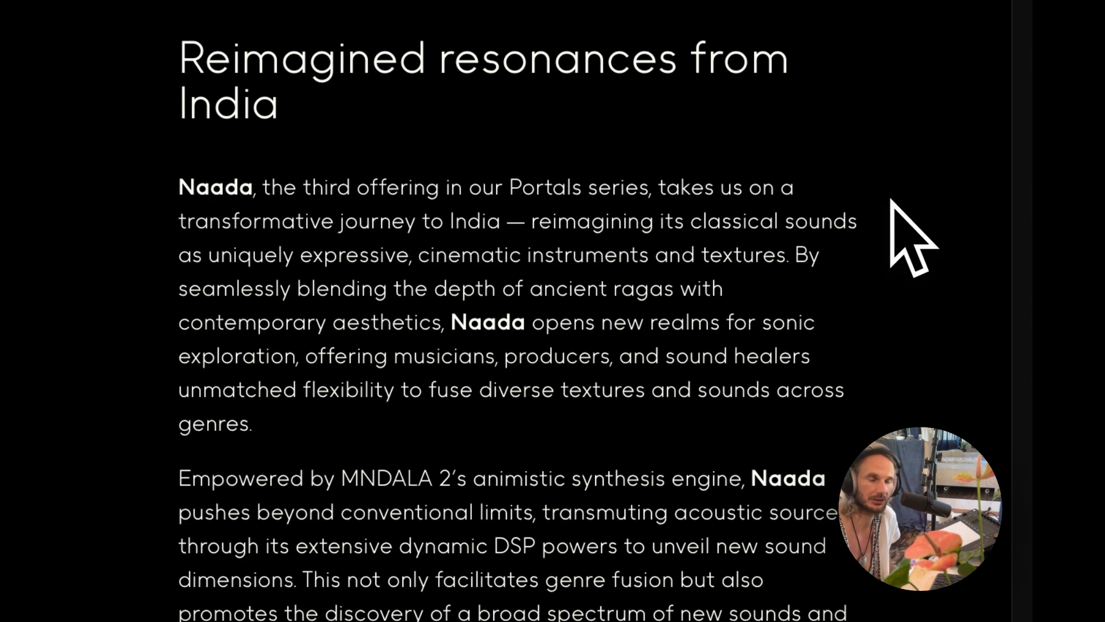
pyautogui.scroll(-3, 891, 200)
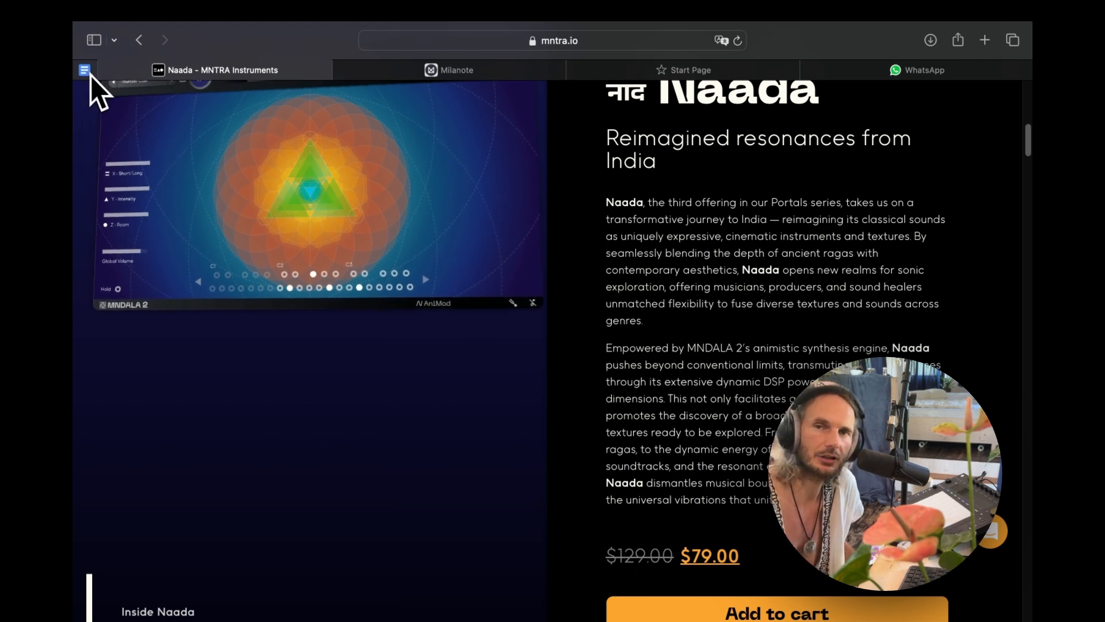
# Step: Open the "sound healing dome" document and read the sun-themed notes preceding the Heart Chakra section
pyautogui.moveTo(90, 73)
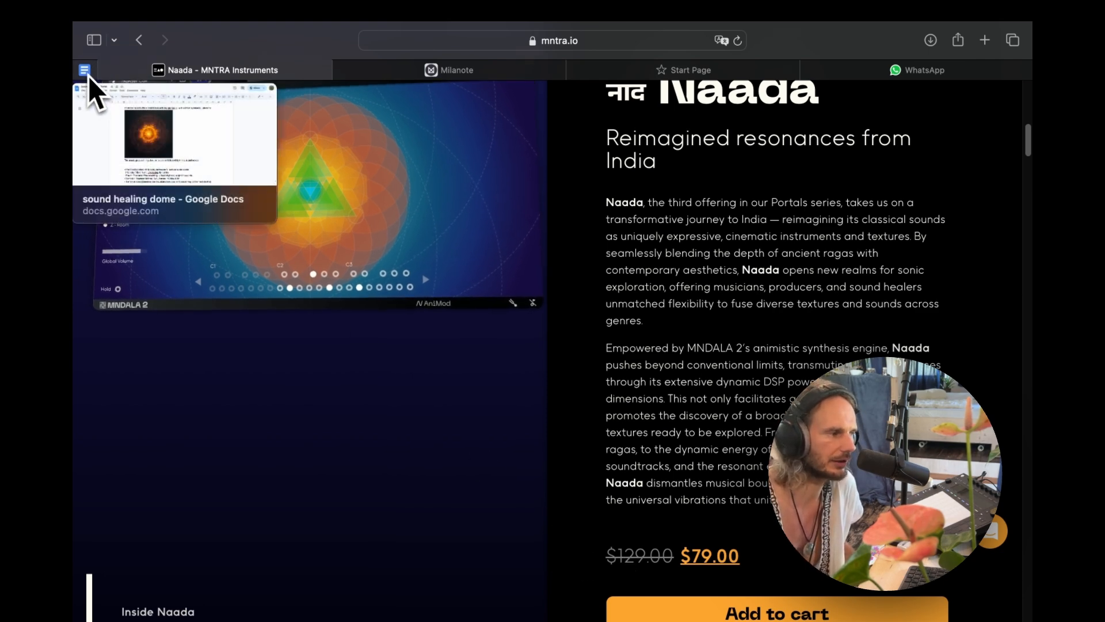
pyautogui.click(89, 76)
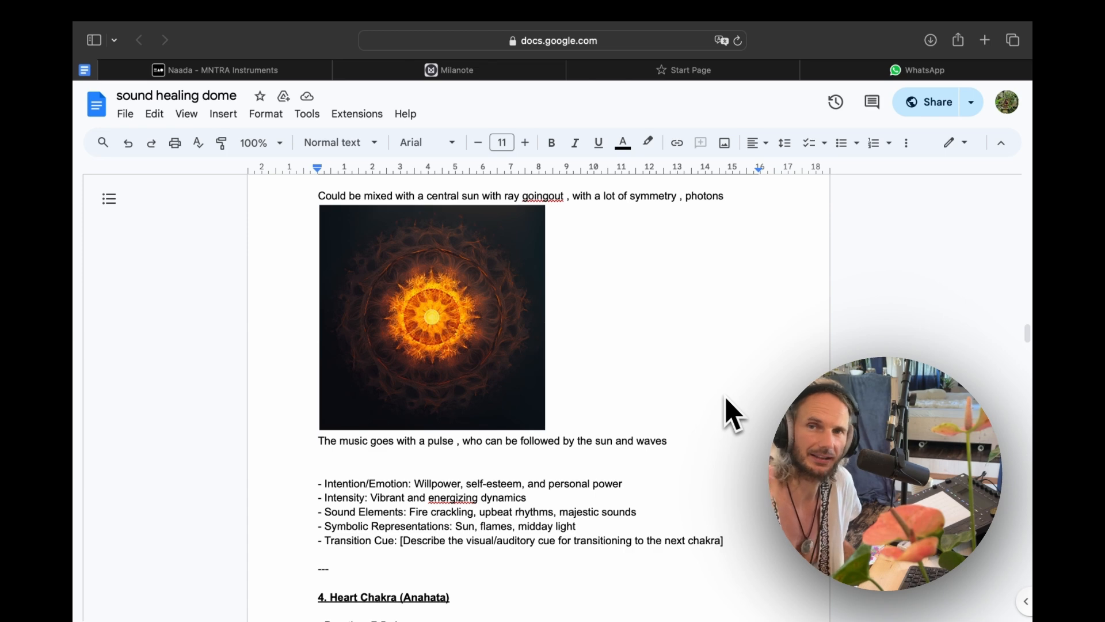
pyautogui.scroll(-3, 731, 414)
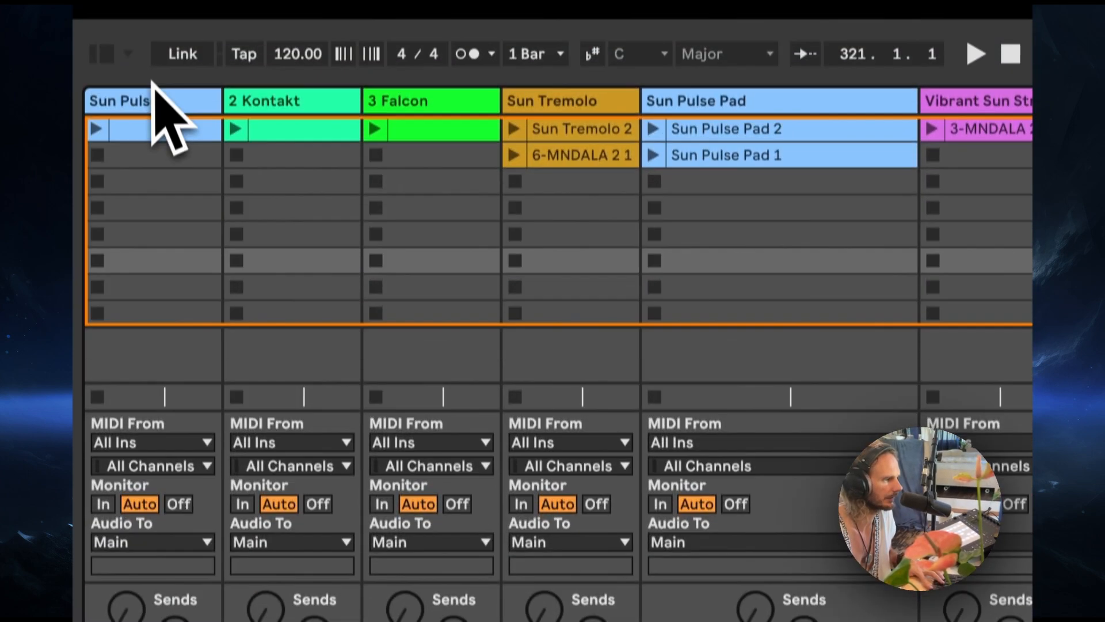
# Step: In Ableton Live, solo the Sun Pulse track and open its MNDALA 2 plugin window
pyautogui.click(159, 125)
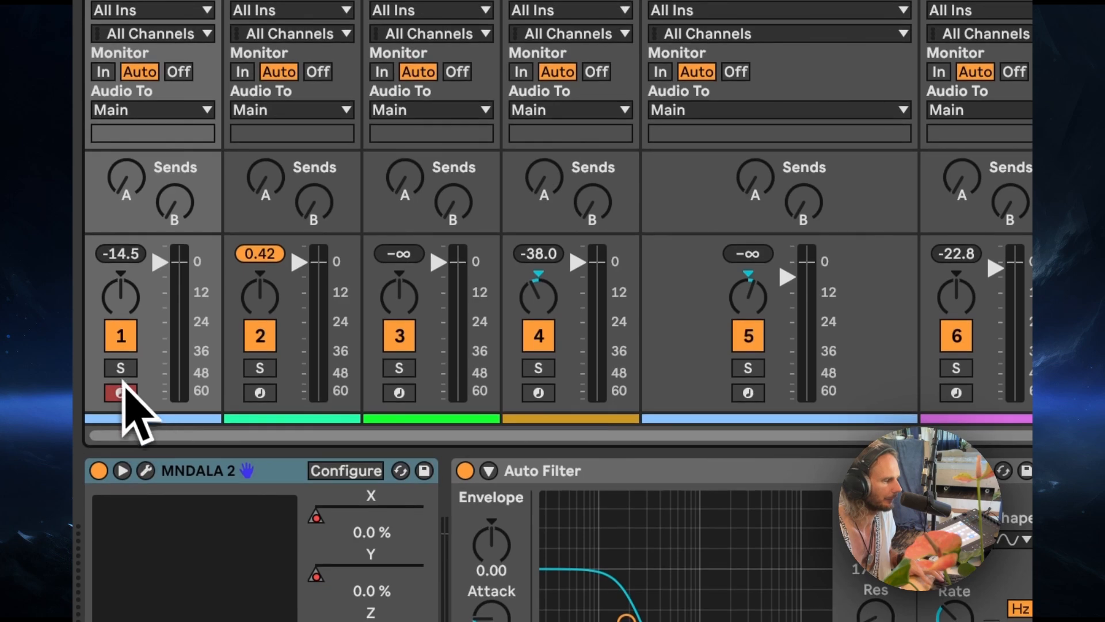
pyautogui.click(120, 451)
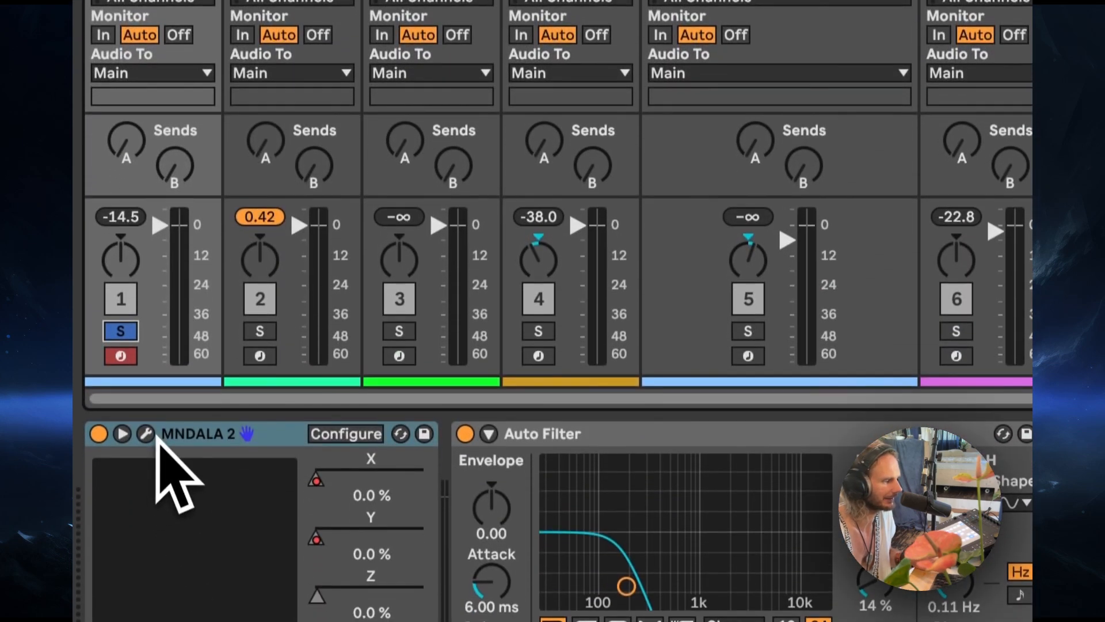
pyautogui.click(149, 435)
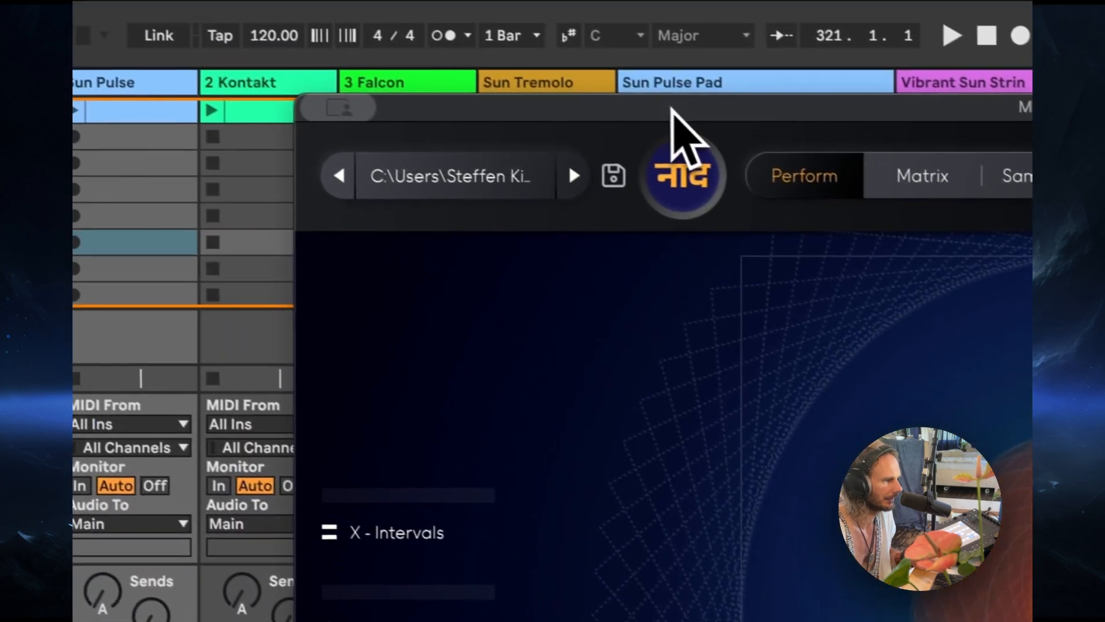
# Step: Browse the MNDALA 2 presets for the Naada instrument with type Strings and character Pad
pyautogui.click(444, 186)
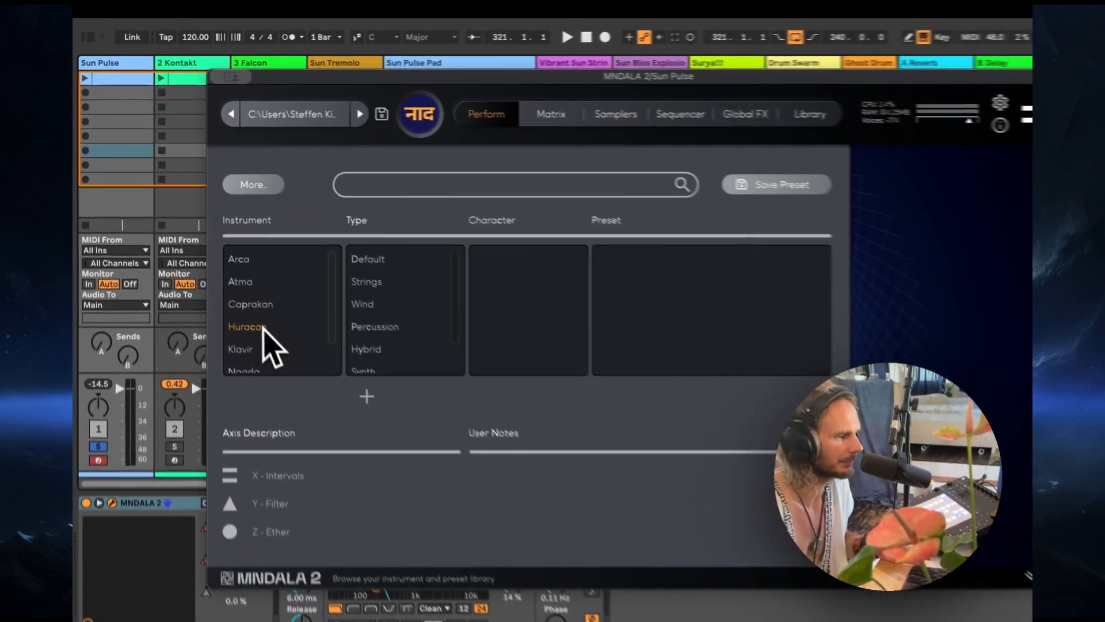
pyautogui.scroll(-2, 263, 327)
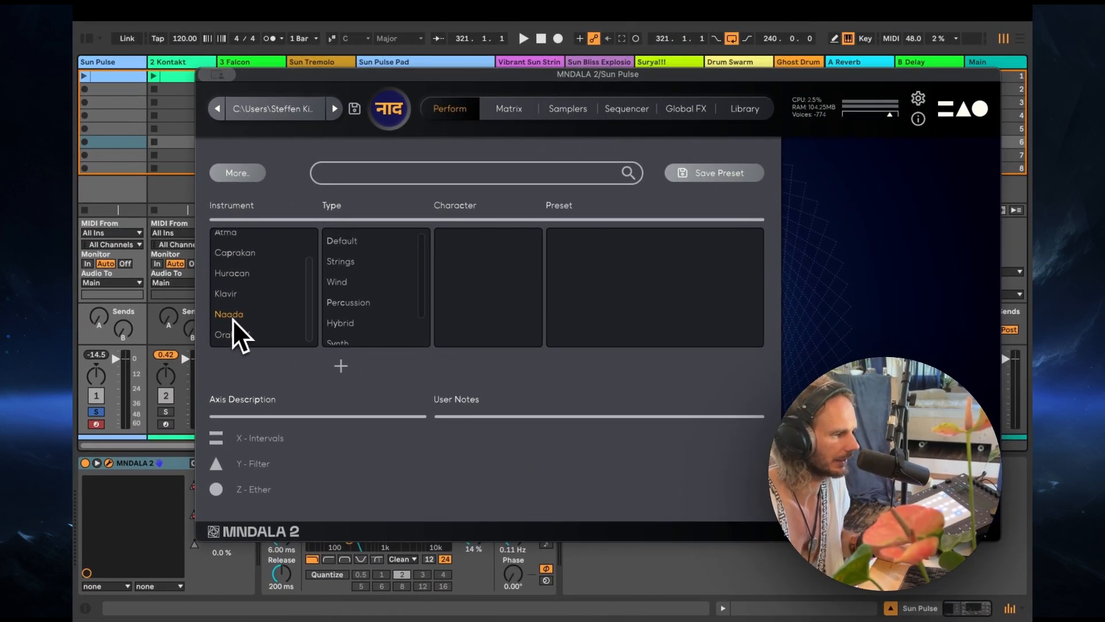
pyautogui.click(249, 340)
pyautogui.click(359, 264)
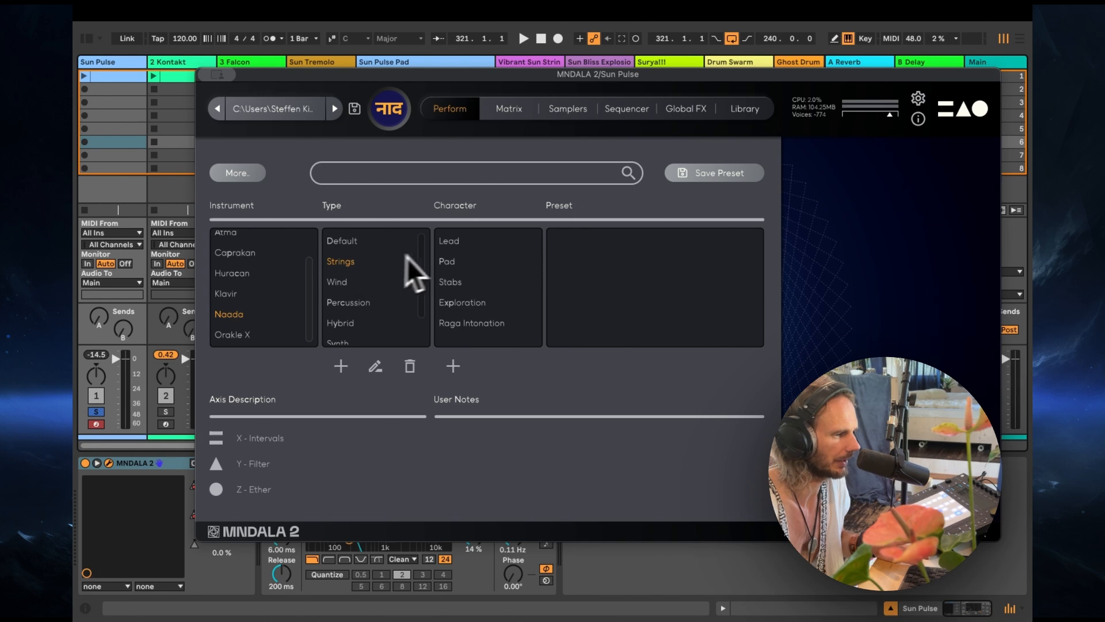
pyautogui.click(447, 263)
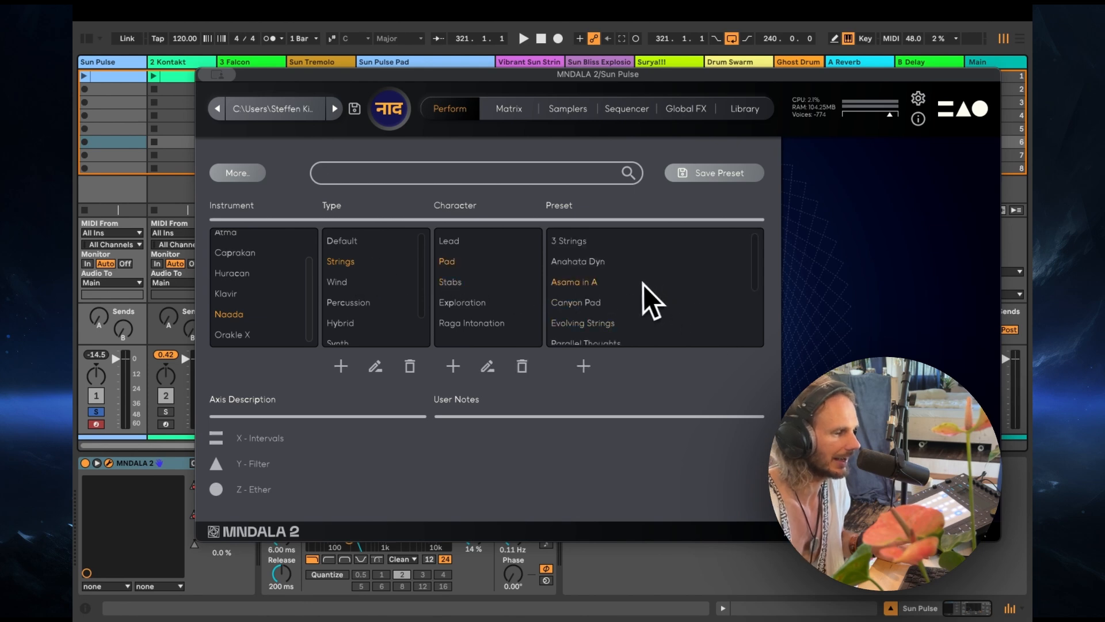
pyautogui.scroll(-1, 642, 282)
pyautogui.scroll(-4, 651, 300)
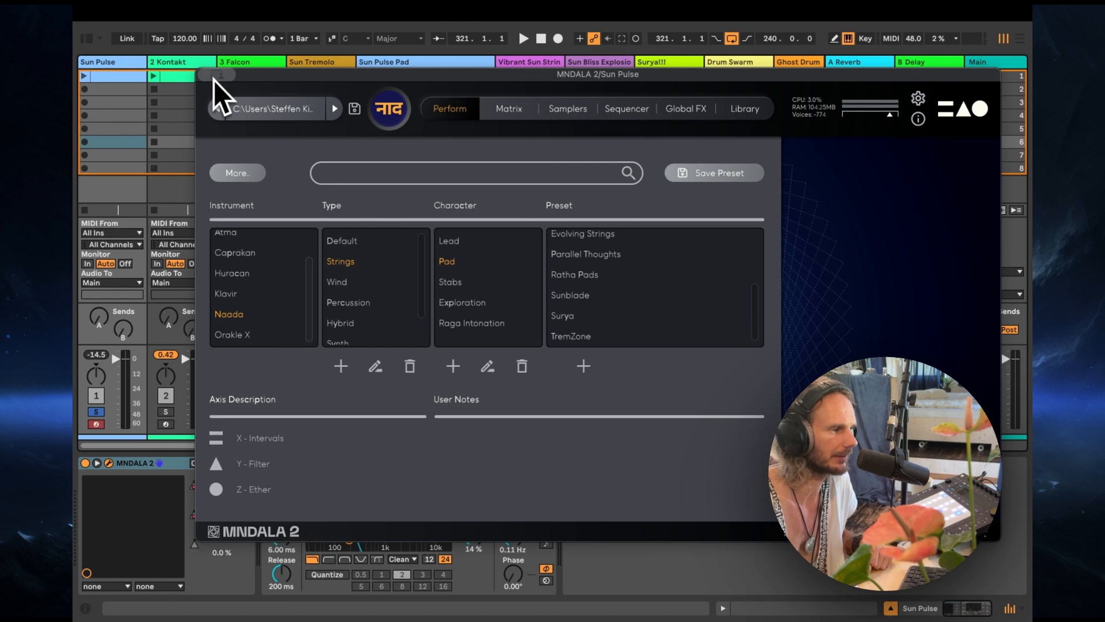
# Step: Look at the Matrix view, return to the Perform view and place the plugin window clear of the Sun Pulse channel
pyautogui.moveTo(213, 80)
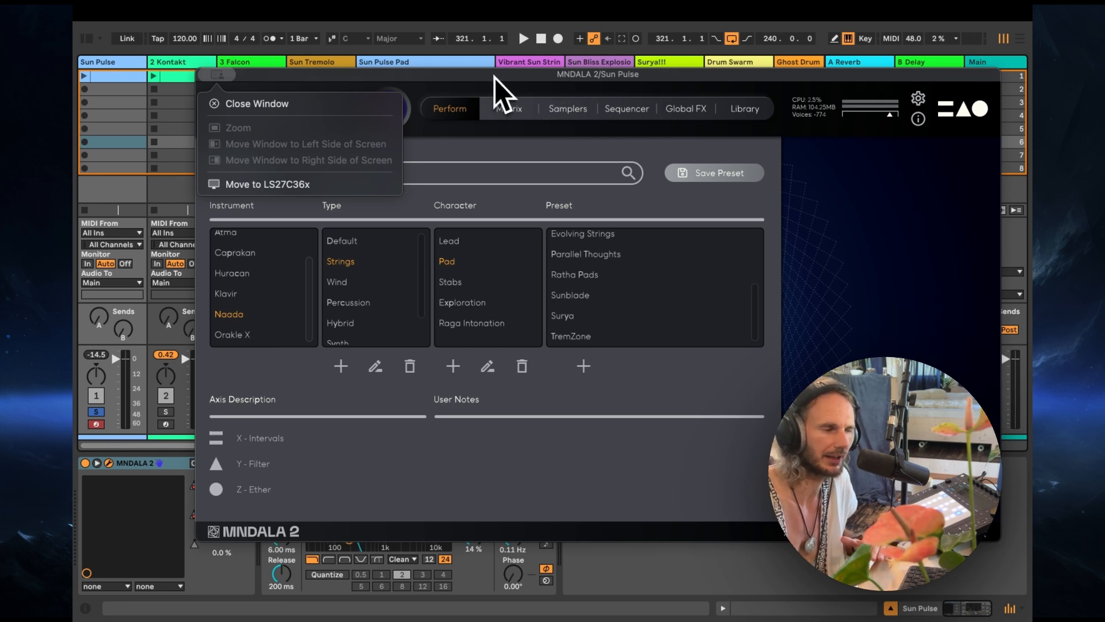
pyautogui.moveTo(495, 78); pyautogui.dragTo(548, 74)
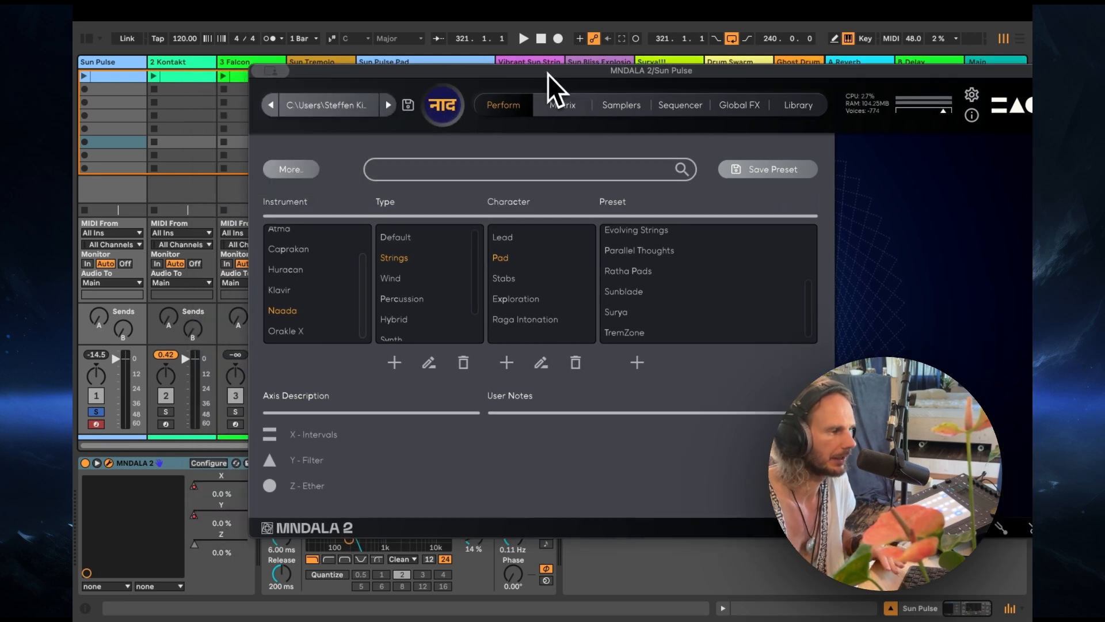
pyautogui.click(563, 110)
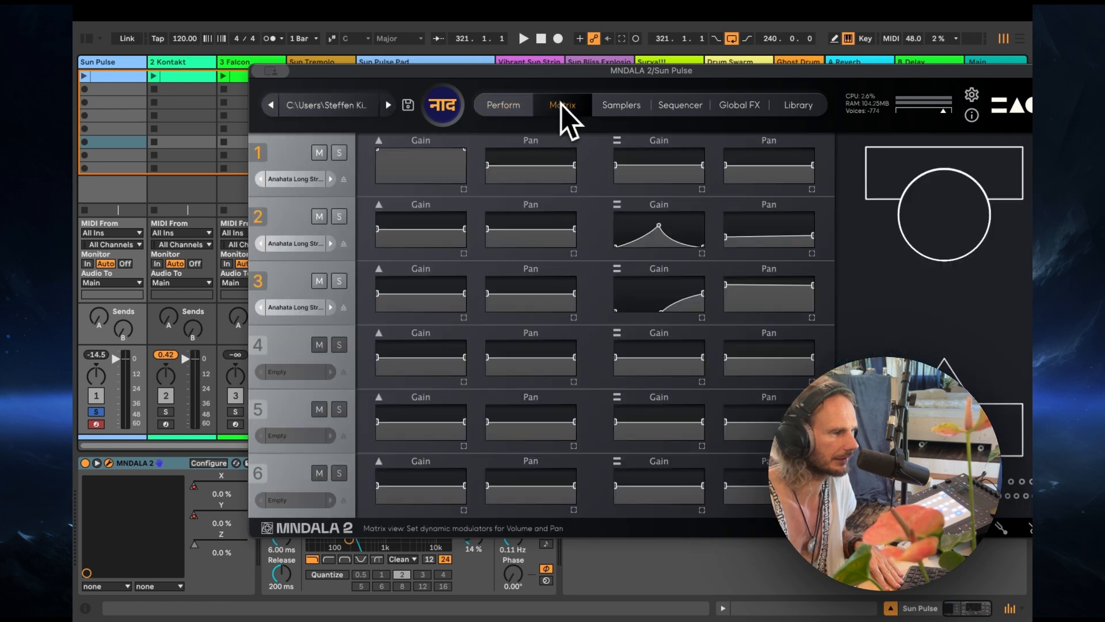
pyautogui.click(516, 106)
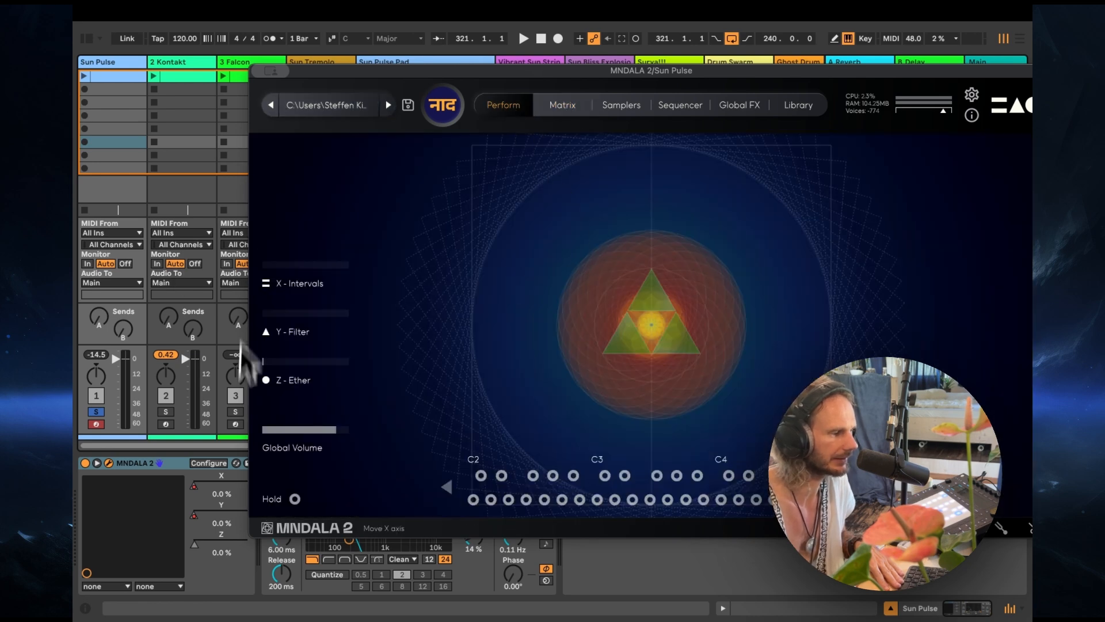
pyautogui.moveTo(397, 71); pyautogui.dragTo(502, 79)
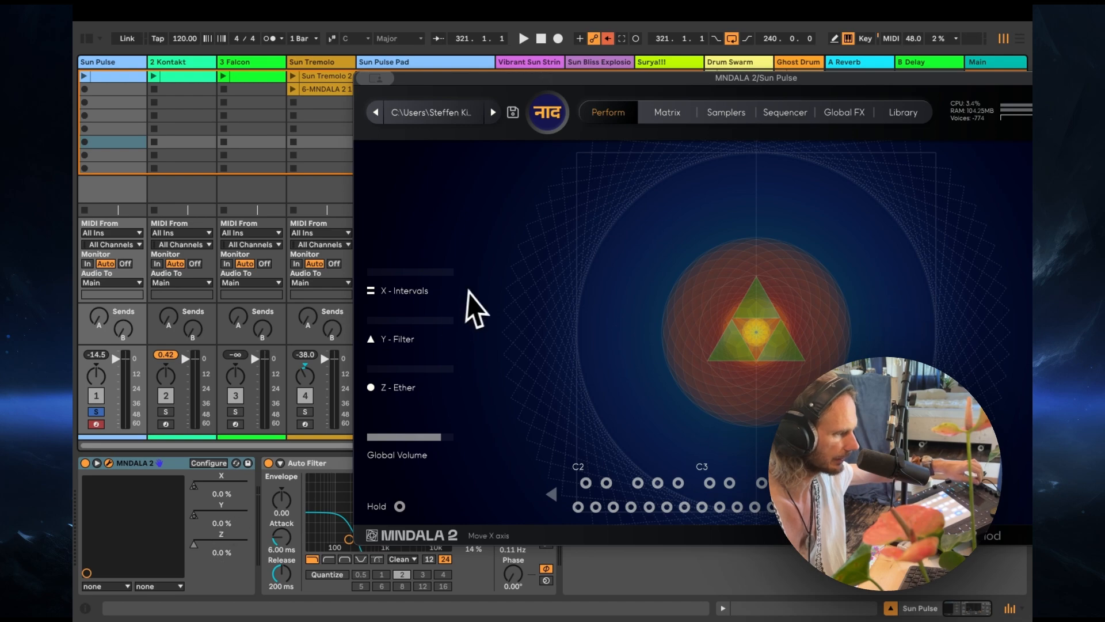
pyautogui.click(379, 368)
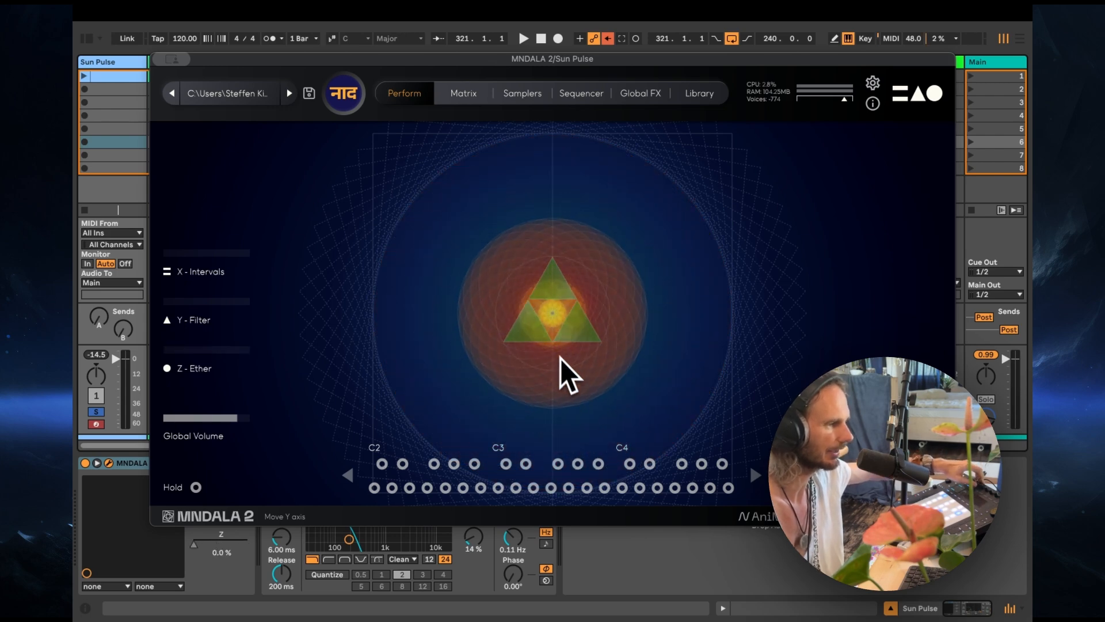
pyautogui.moveTo(312, 62); pyautogui.dragTo(436, 91)
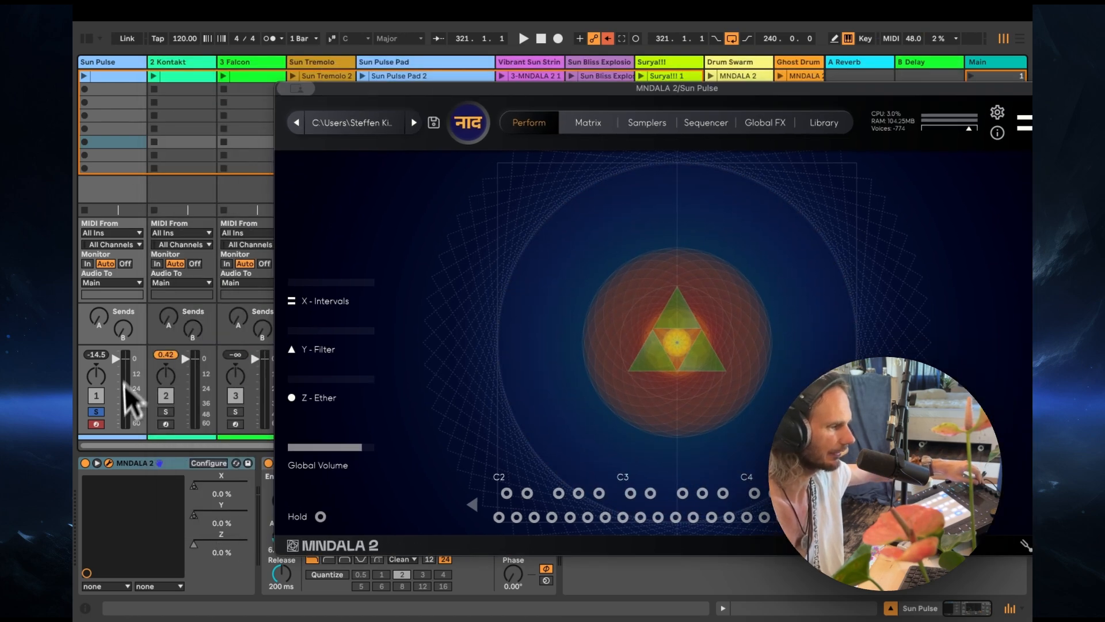
# Step: Launch the clip on the Sun Pulse track and open its clip details
pyautogui.click(84, 77)
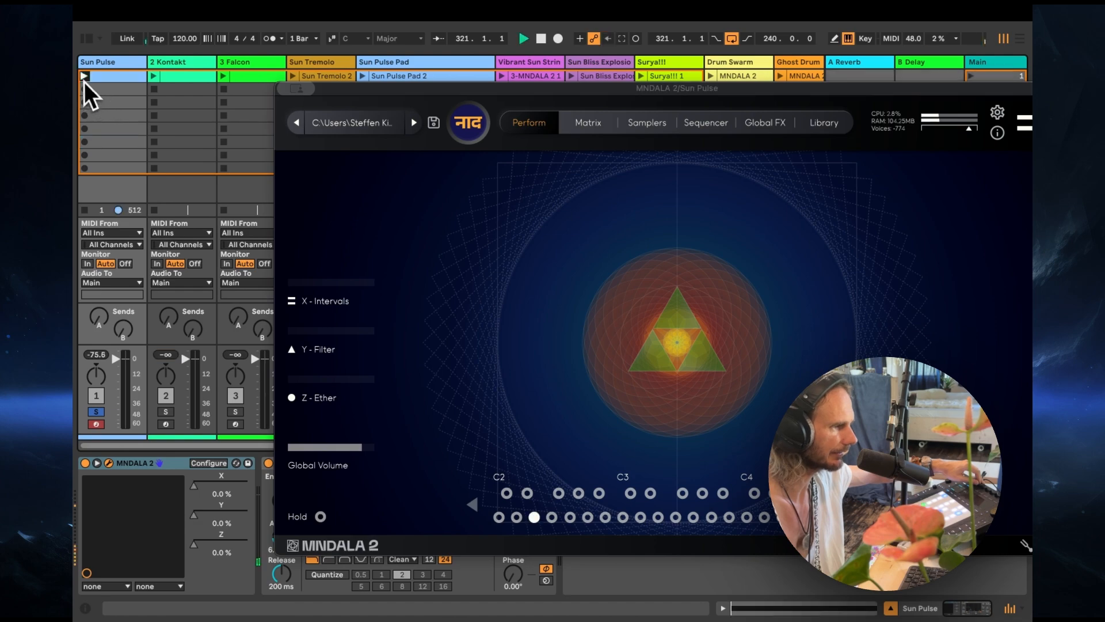
pyautogui.doubleClick(117, 77)
pyautogui.moveTo(361, 88); pyautogui.dragTo(290, 99)
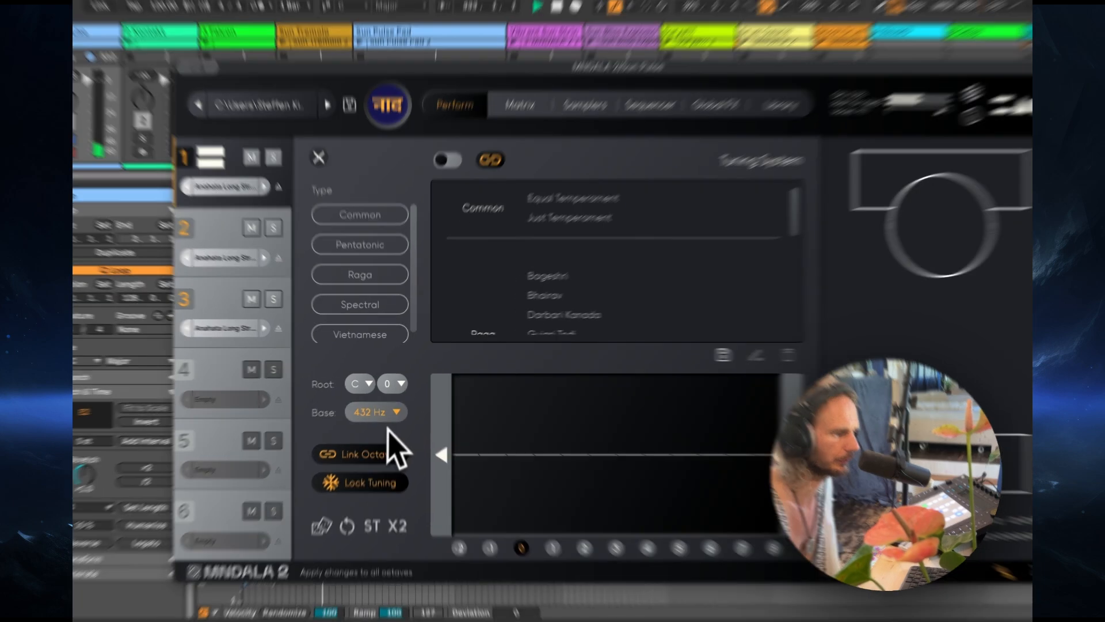
# Step: Set the base frequency to 432 Hz in MNDALA 2's Tuning System
pyautogui.click(394, 413)
pyautogui.click(385, 440)
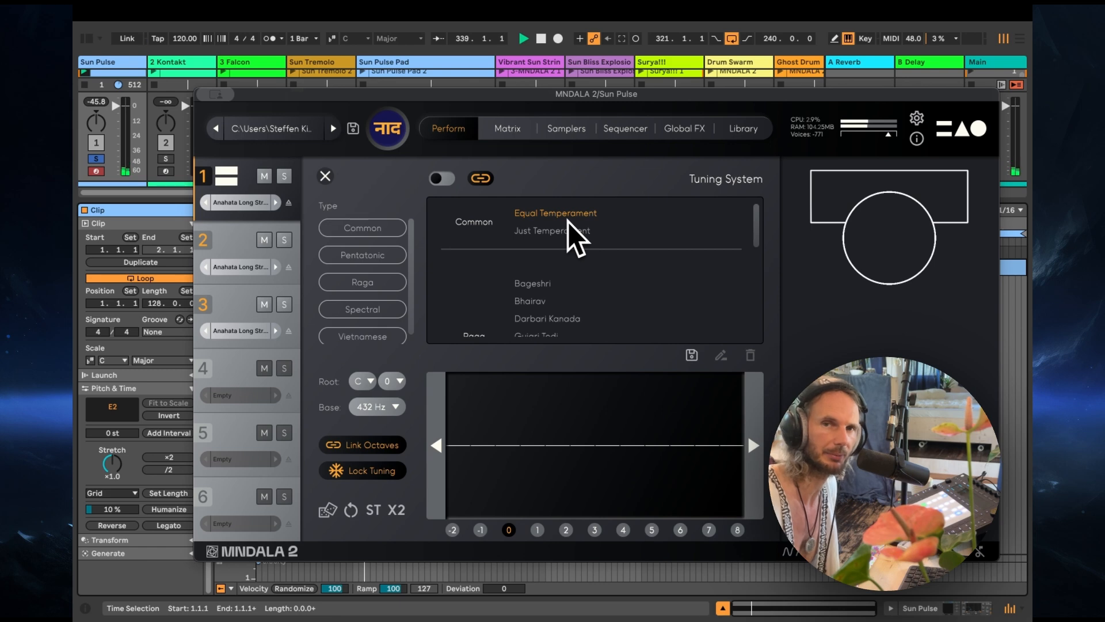
pyautogui.click(572, 234)
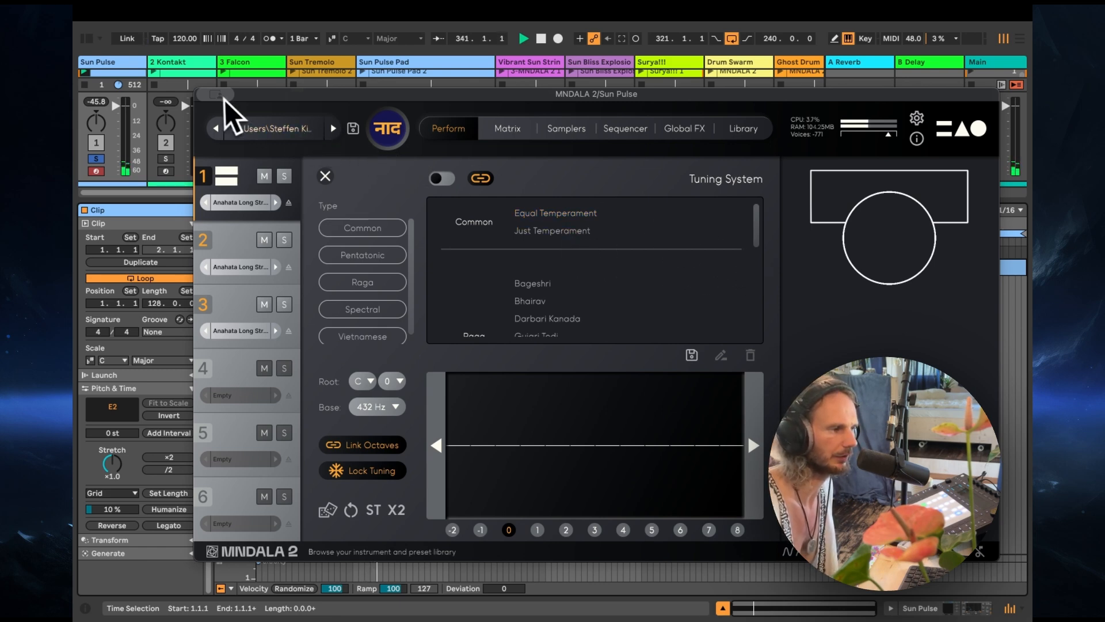
# Step: Leave the Tuning System, return MNDALA 2 to its Perform view and reposition the plugin window
pyautogui.moveTo(270, 96); pyautogui.dragTo(354, 92)
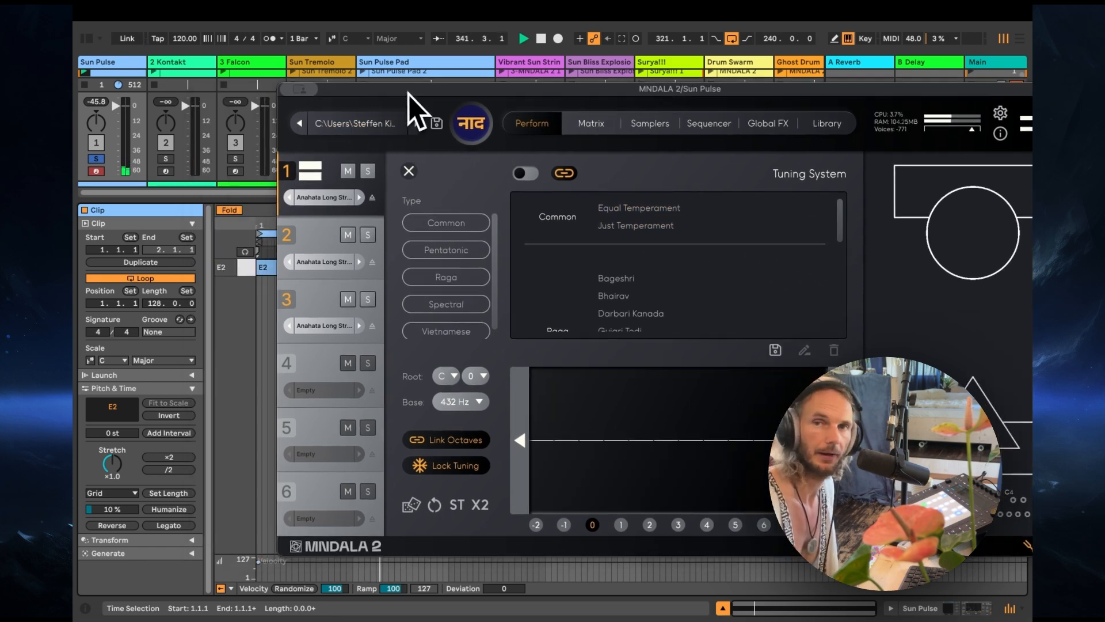
pyautogui.click(299, 90)
pyautogui.click(592, 126)
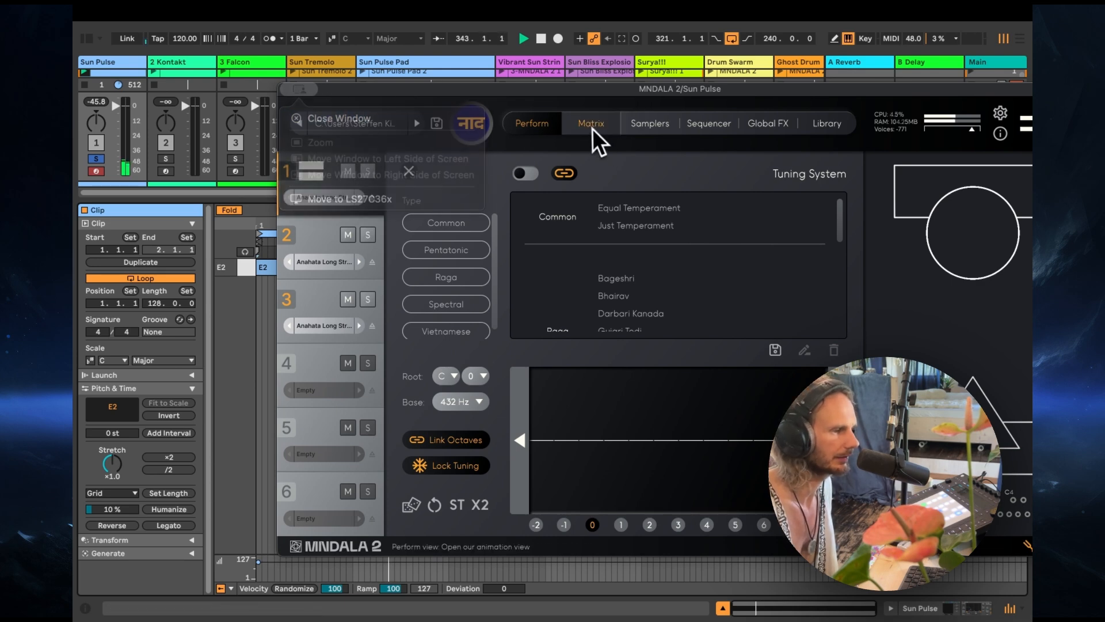
pyautogui.click(591, 123)
pyautogui.click(532, 123)
pyautogui.moveTo(502, 92); pyautogui.dragTo(495, 84)
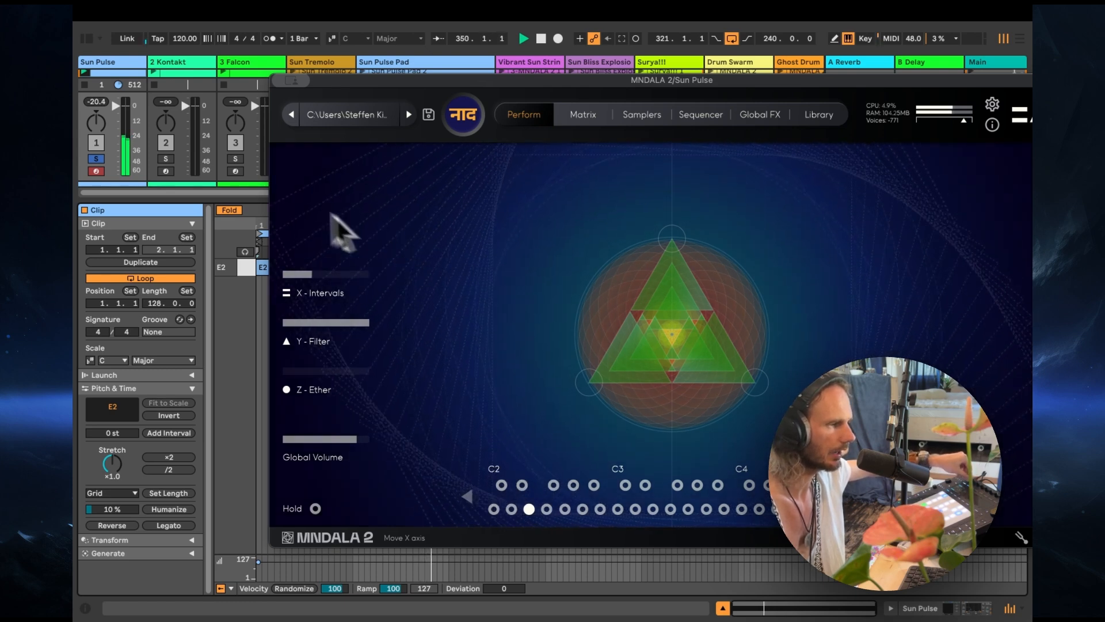
# Step: Show the Sun Pulse track's devices beside the plugin window and switch off the Auto Filter
pyautogui.click(121, 74)
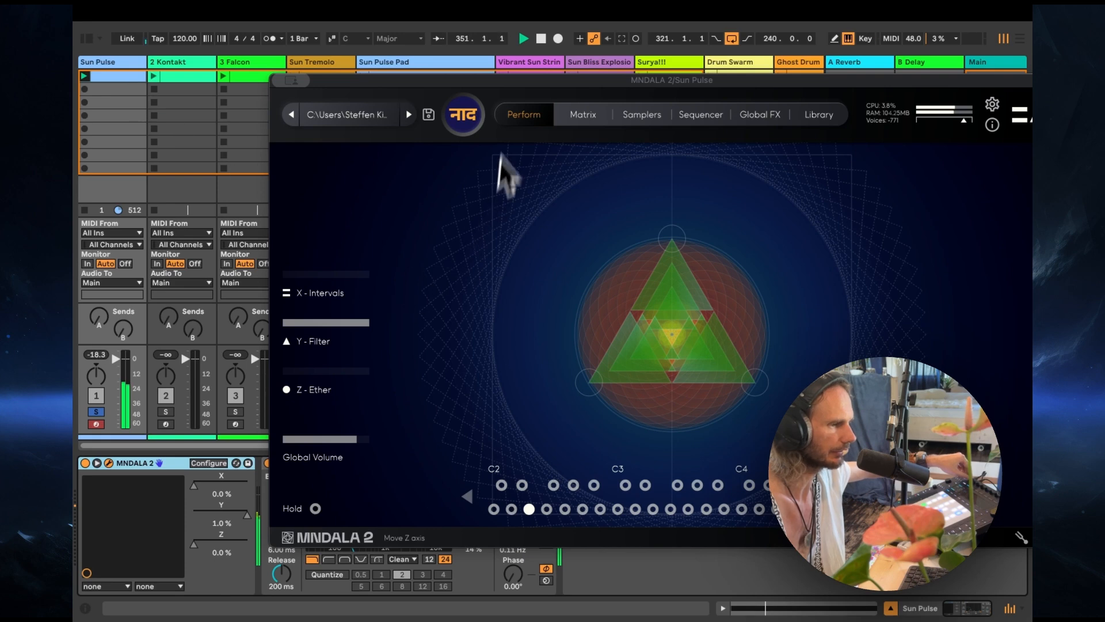
pyautogui.moveTo(474, 83); pyautogui.dragTo(636, 59)
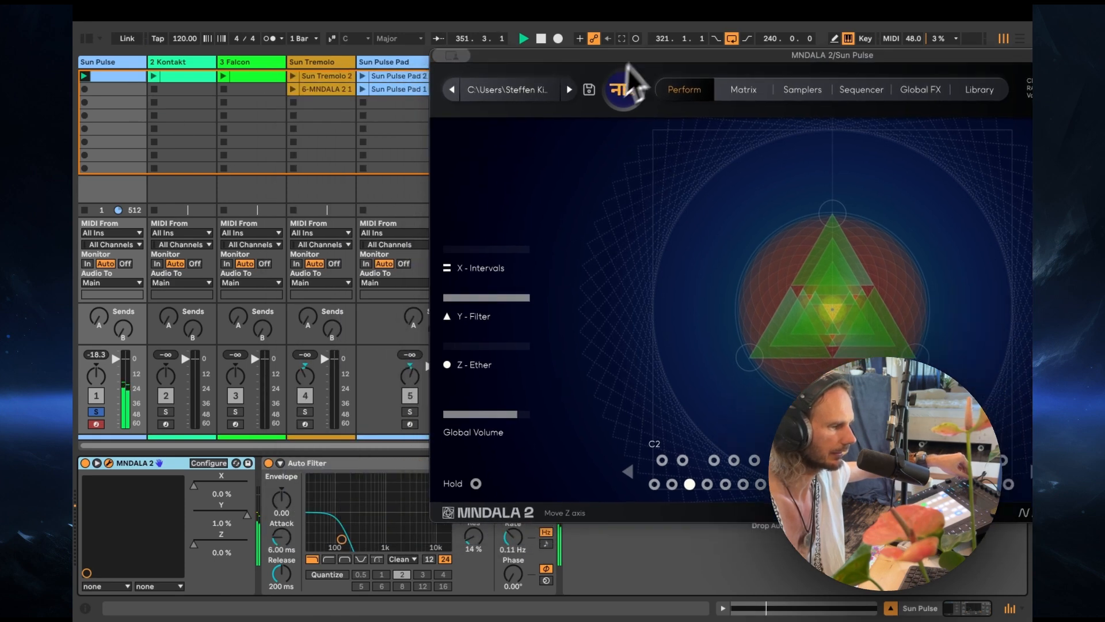
pyautogui.click(268, 463)
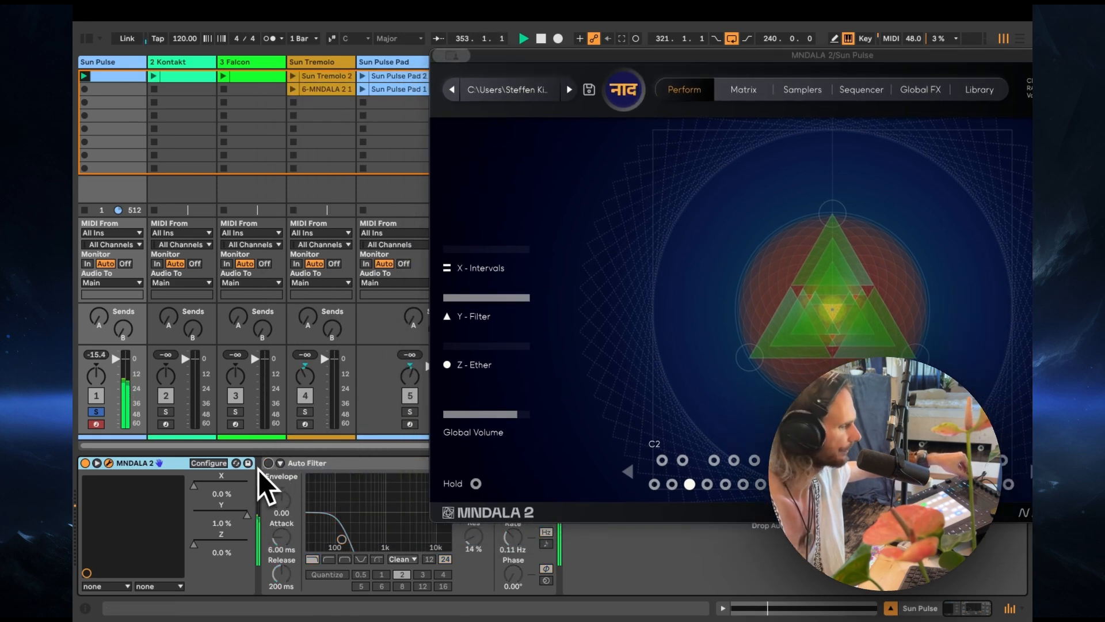
# Step: Reposition the Sun Pulse plugin window and adjust its X - Intervals macro to a low value
pyautogui.moveTo(551, 61); pyautogui.dragTo(500, 63)
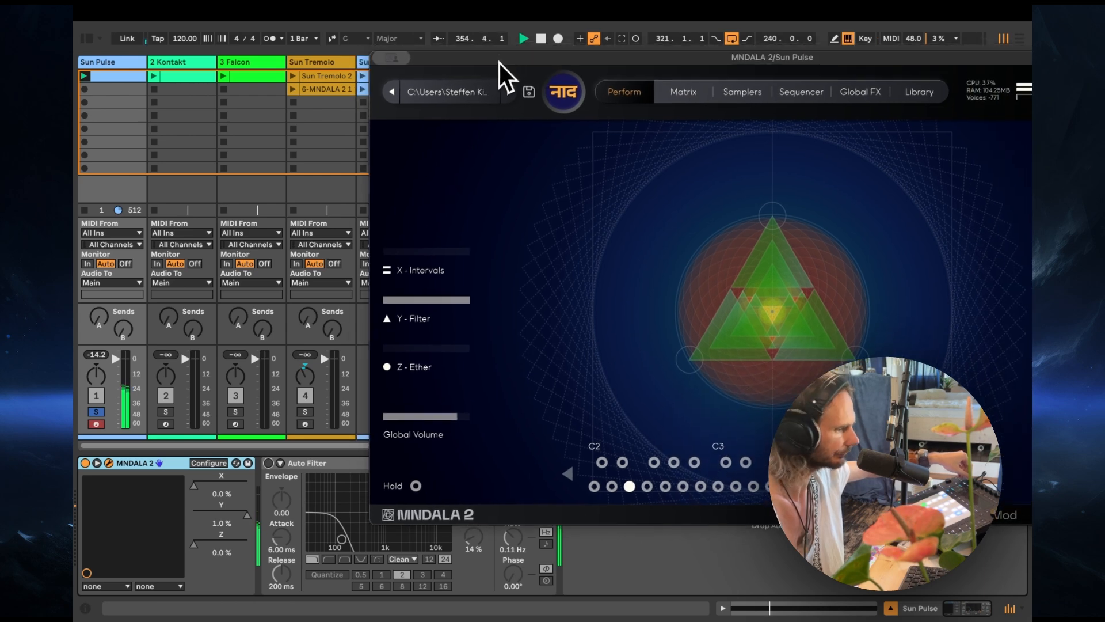
pyautogui.click(398, 251)
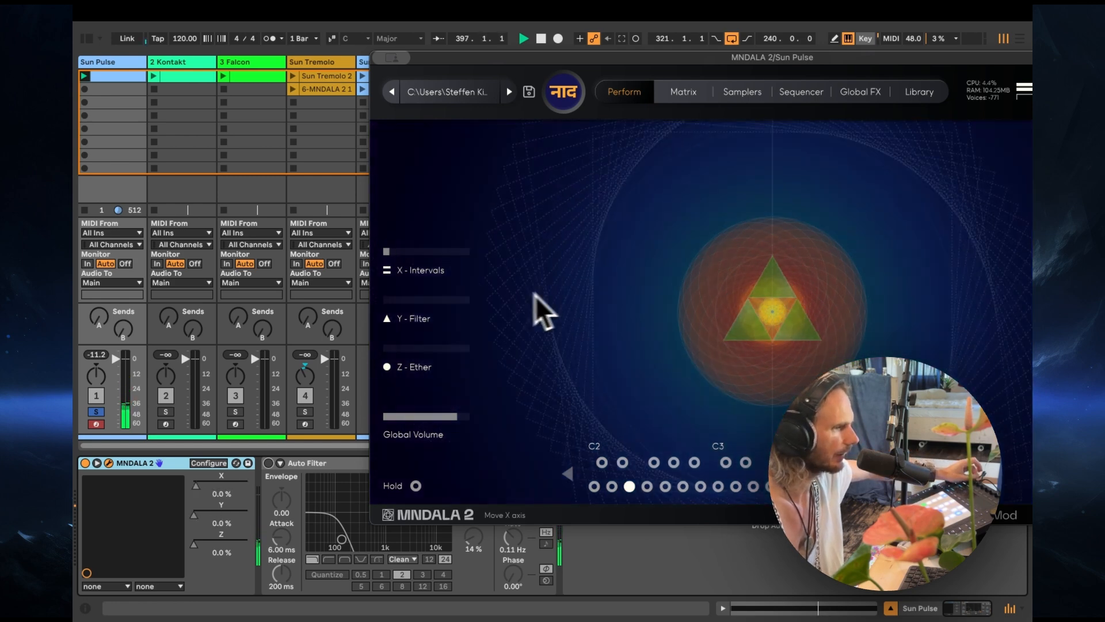
# Step: Select and solo the Sun Tremolo track and launch its Sun Tremolo 2 clip
pyautogui.click(330, 67)
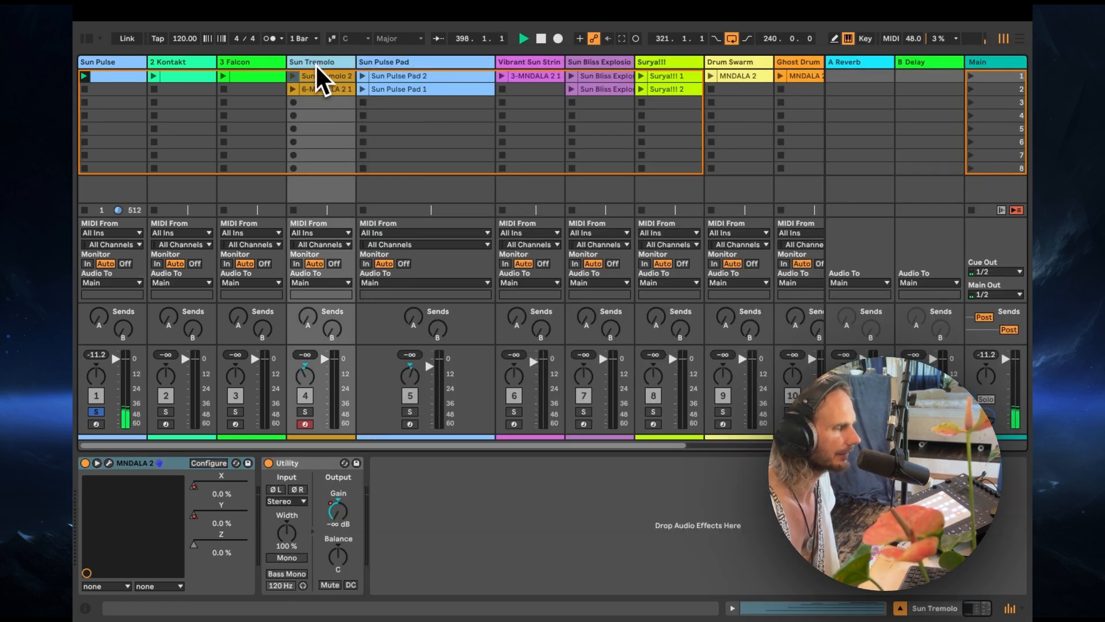
pyautogui.click(305, 412)
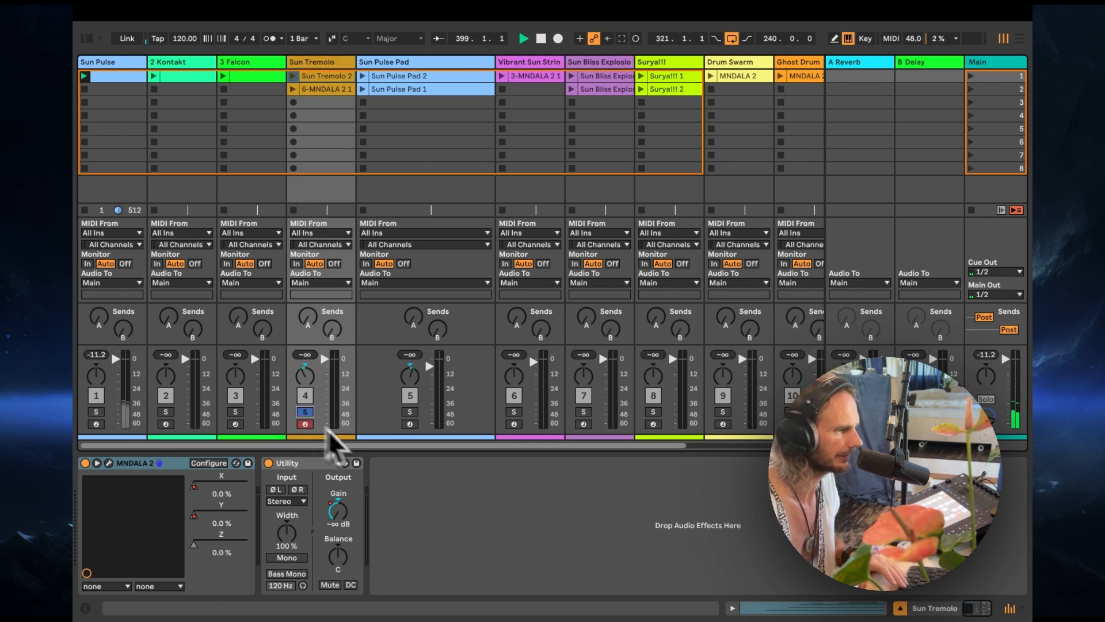
pyautogui.click(293, 75)
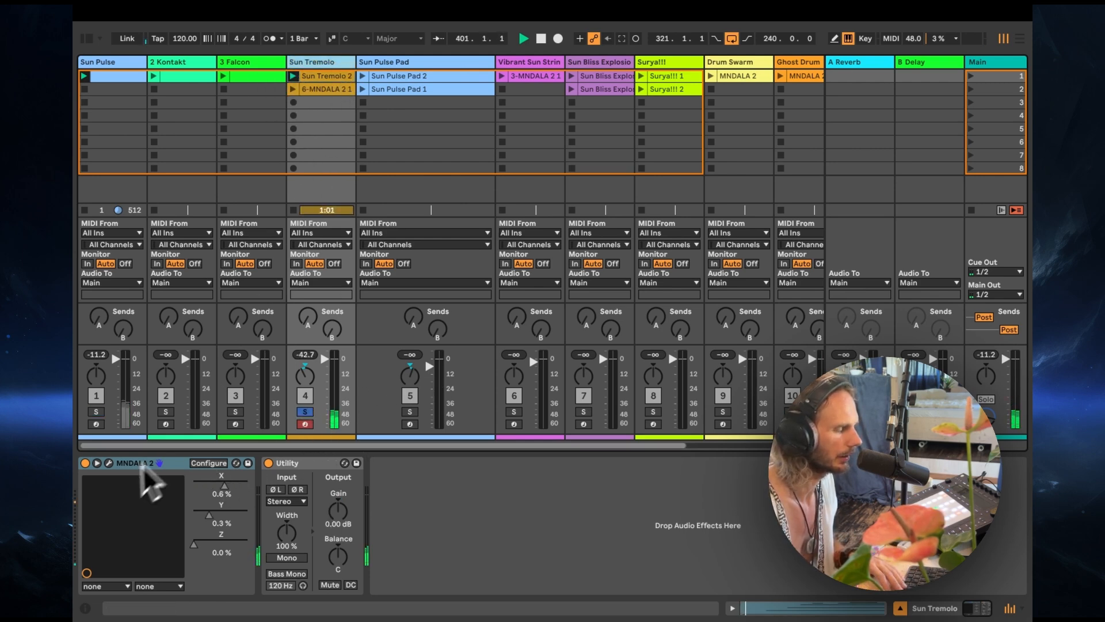
# Step: Inspect the notes of the Sun Tremolo 2 clip and open the track's MNDALA 2 plugin window
pyautogui.doubleClick(336, 76)
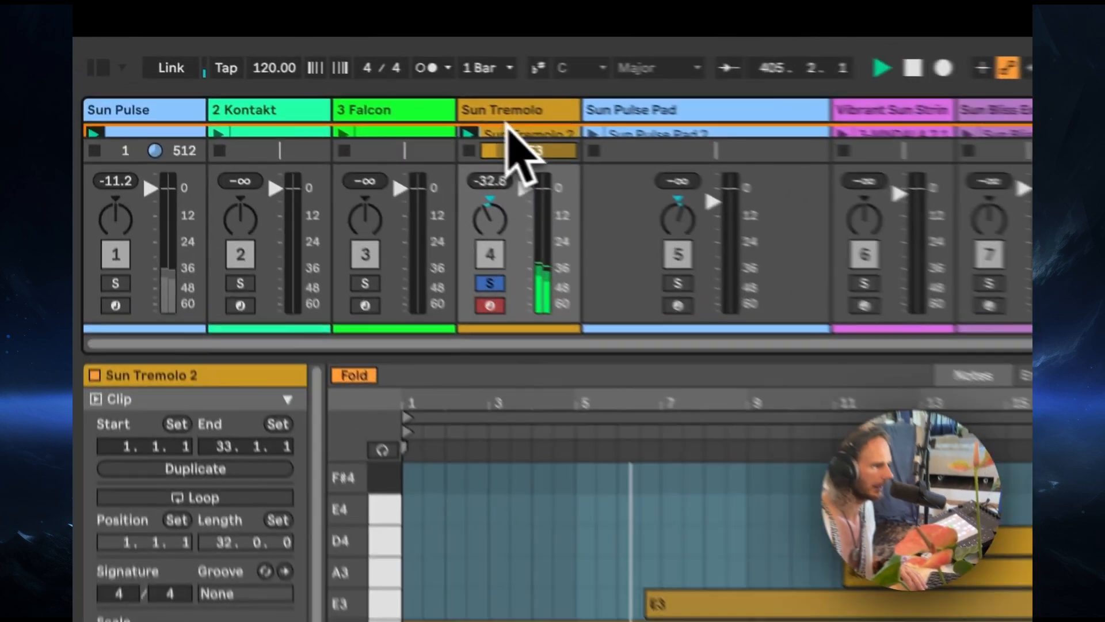
pyautogui.press('super+alt+l')
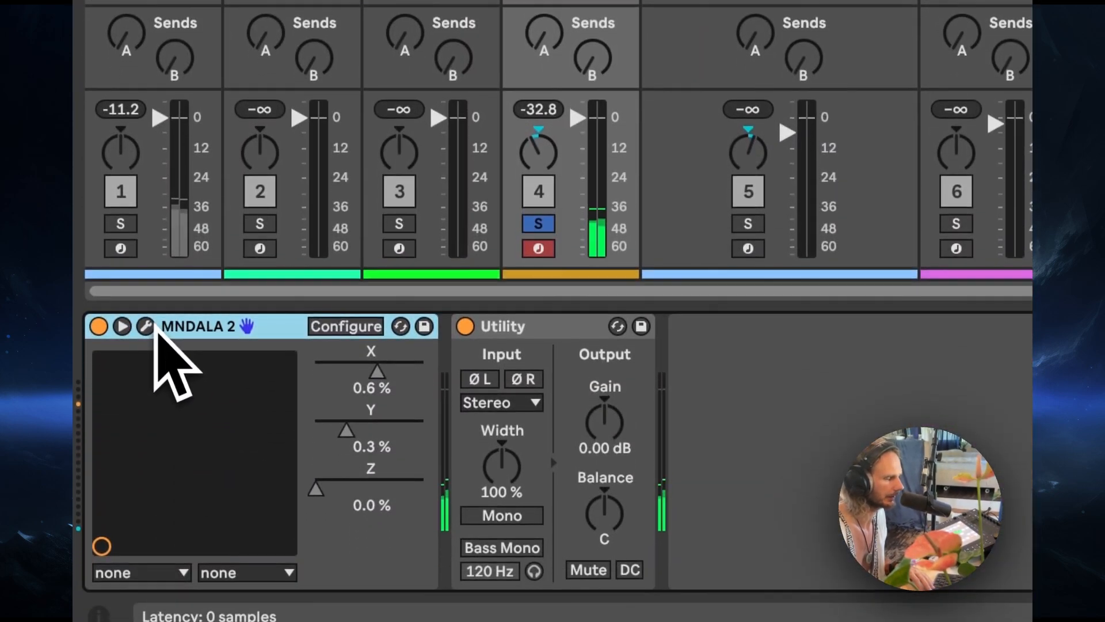
pyautogui.click(148, 327)
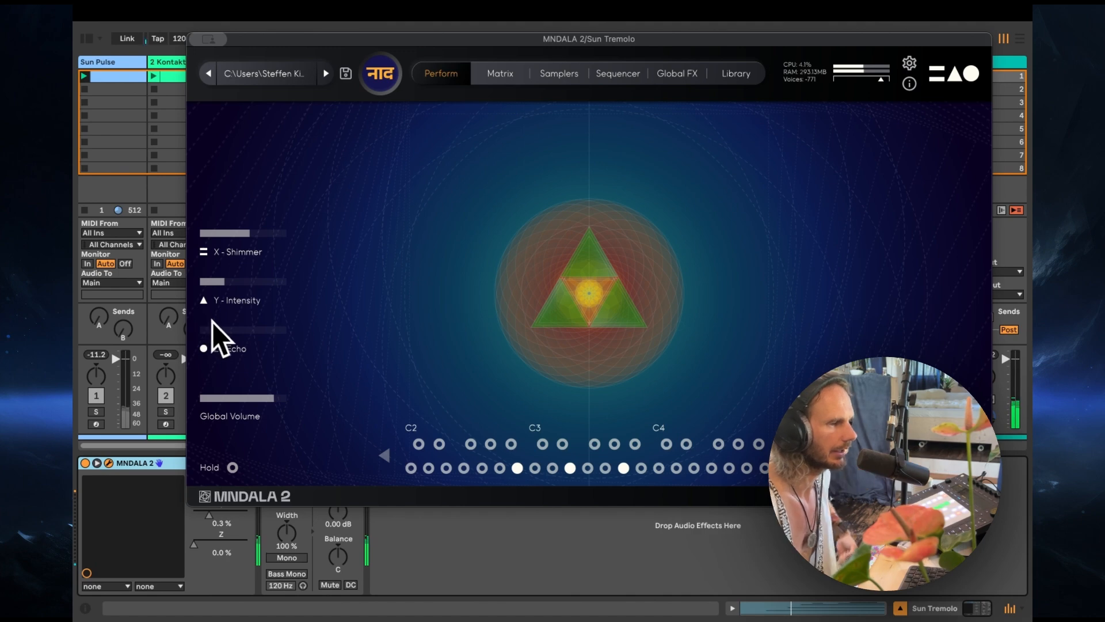
# Step: Look through MNDALA 2's Global FX, Sequencer, Samplers and Matrix views for the Sun Tremolo sound
pyautogui.click(679, 74)
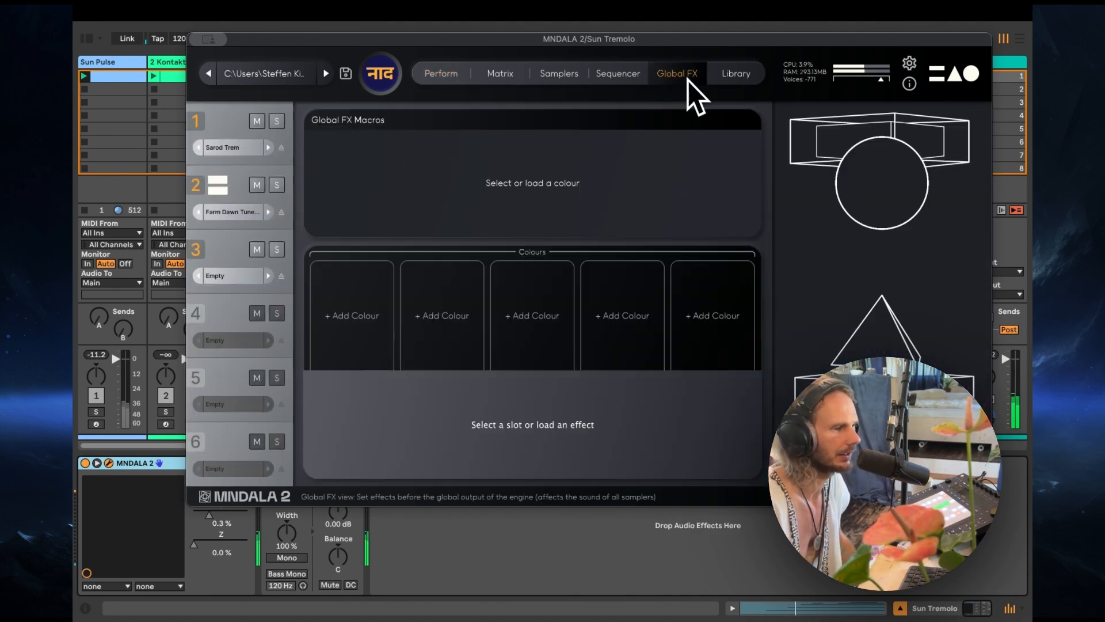
pyautogui.click(624, 80)
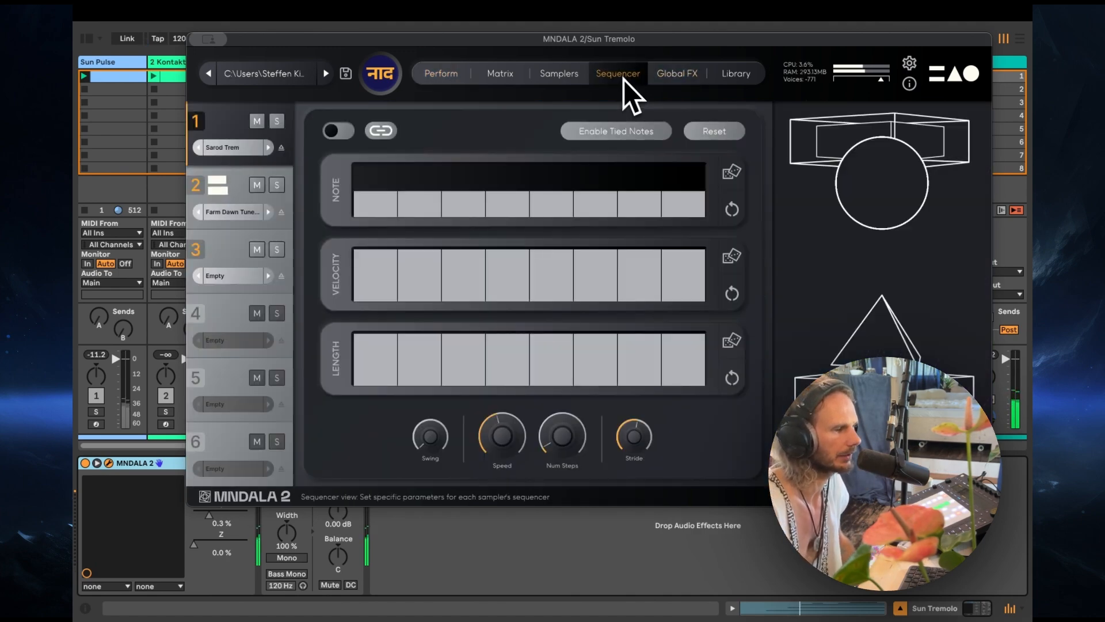
pyautogui.click(554, 78)
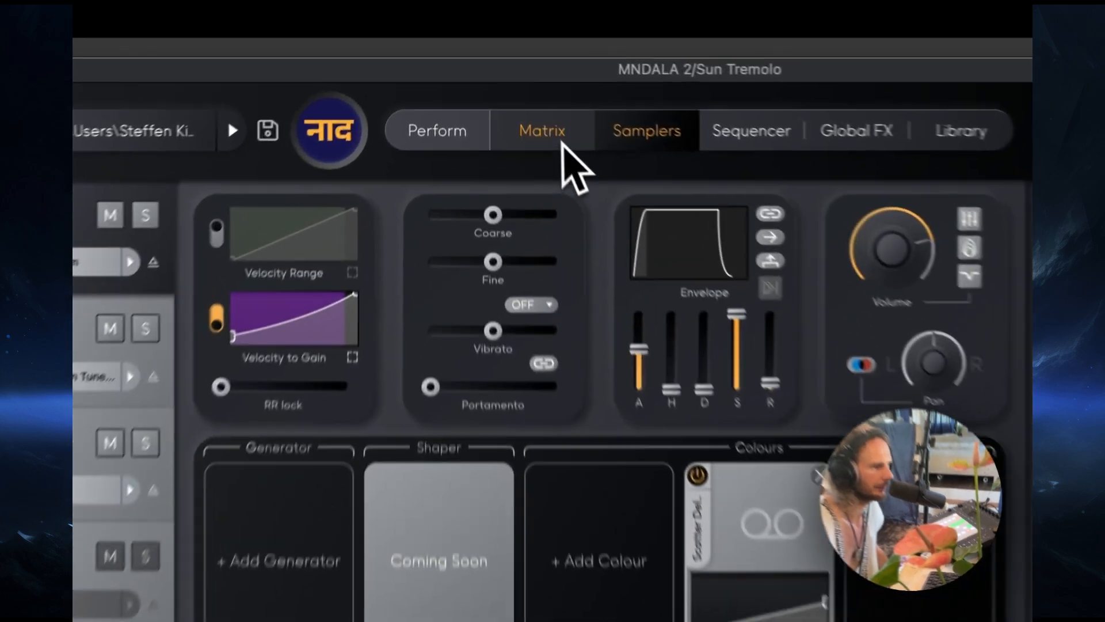
pyautogui.click(512, 79)
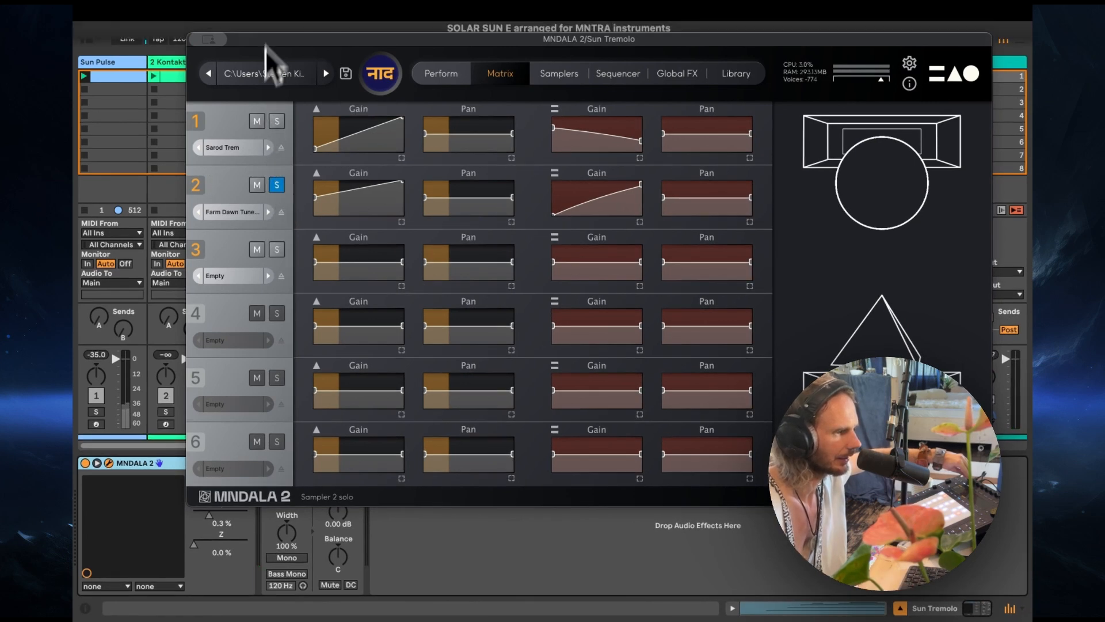
# Step: Shift the plugin window off the session clips and back, and take sampler 2 off solo
pyautogui.moveTo(265, 50); pyautogui.dragTo(403, 188)
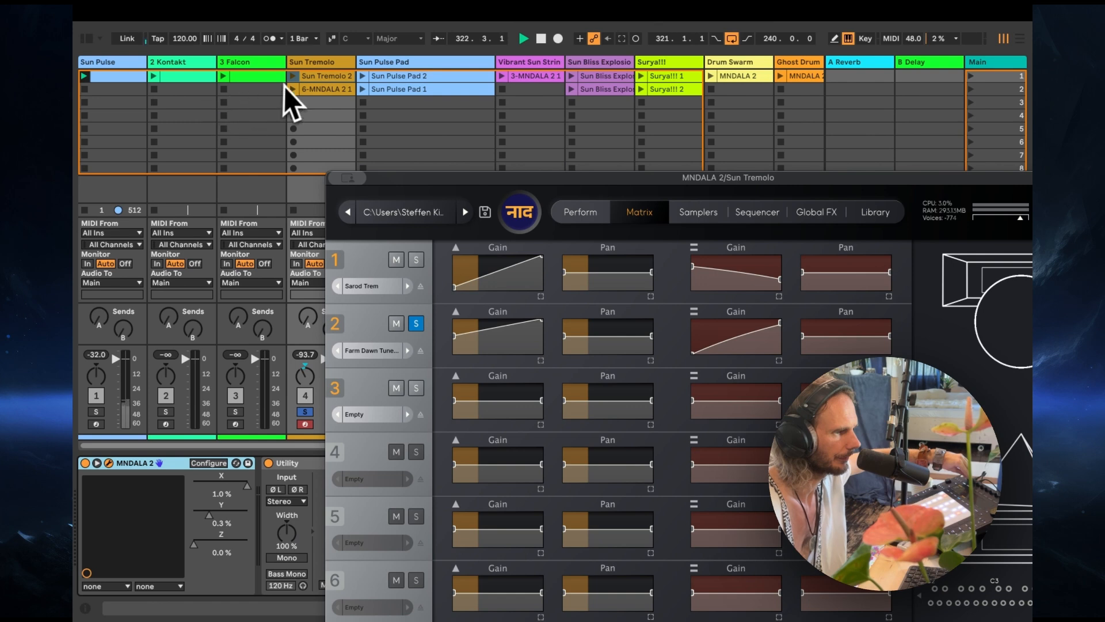
pyautogui.moveTo(499, 176); pyautogui.dragTo(384, 34)
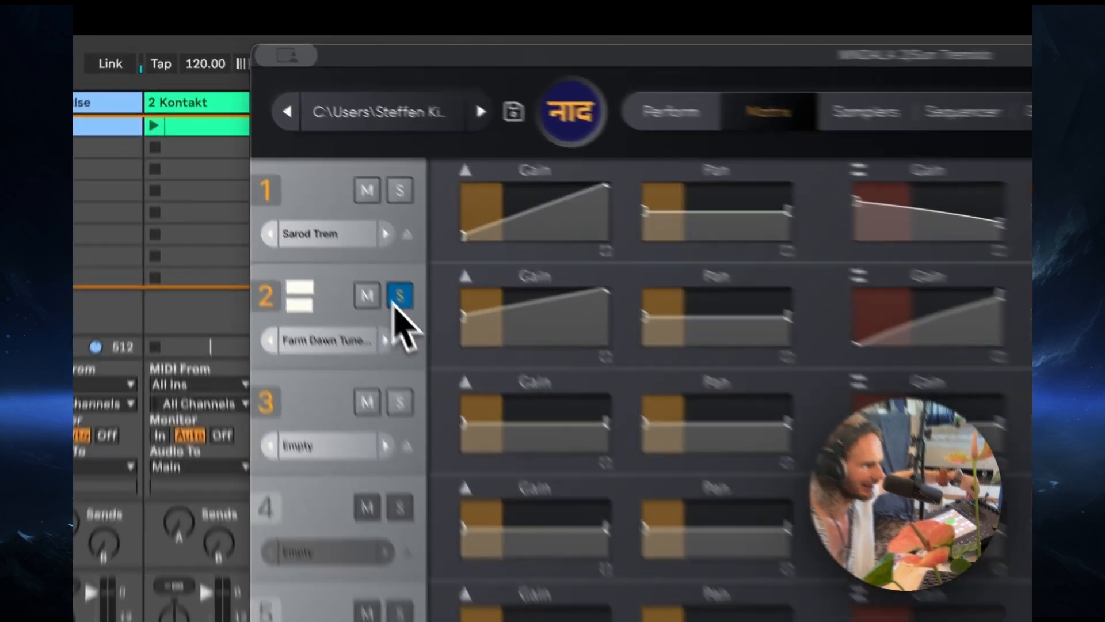
pyautogui.click(302, 179)
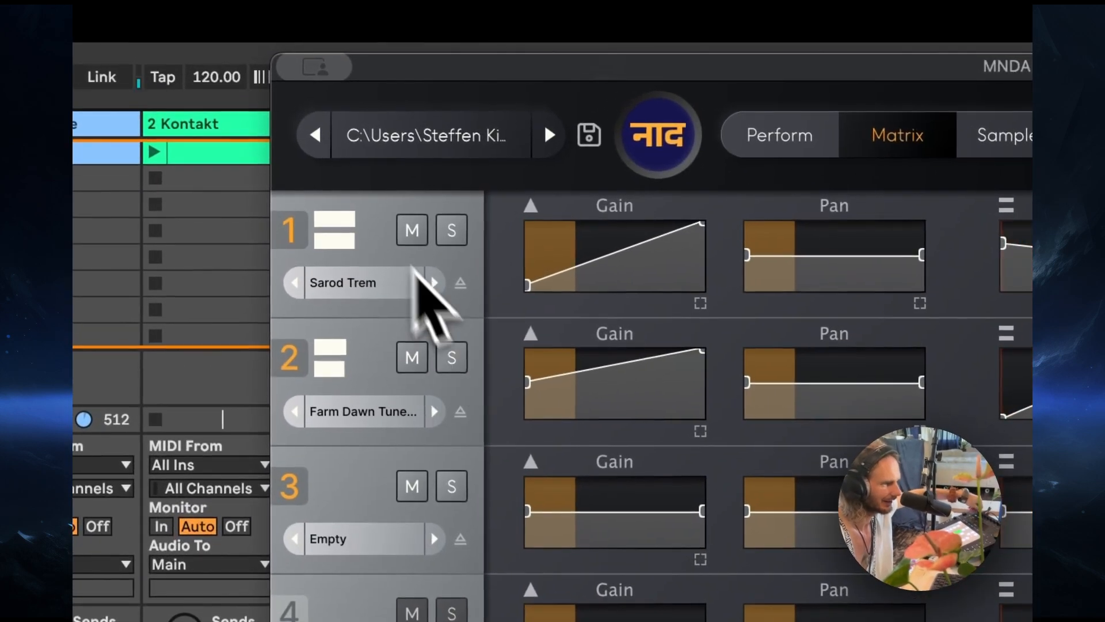
# Step: Audition sampler 1 (Sarod Trem) and sampler 2 (Farm Dawn Tuned Grain 2) in solo one after the other, viewing sampler 1's sample list
pyautogui.click(453, 231)
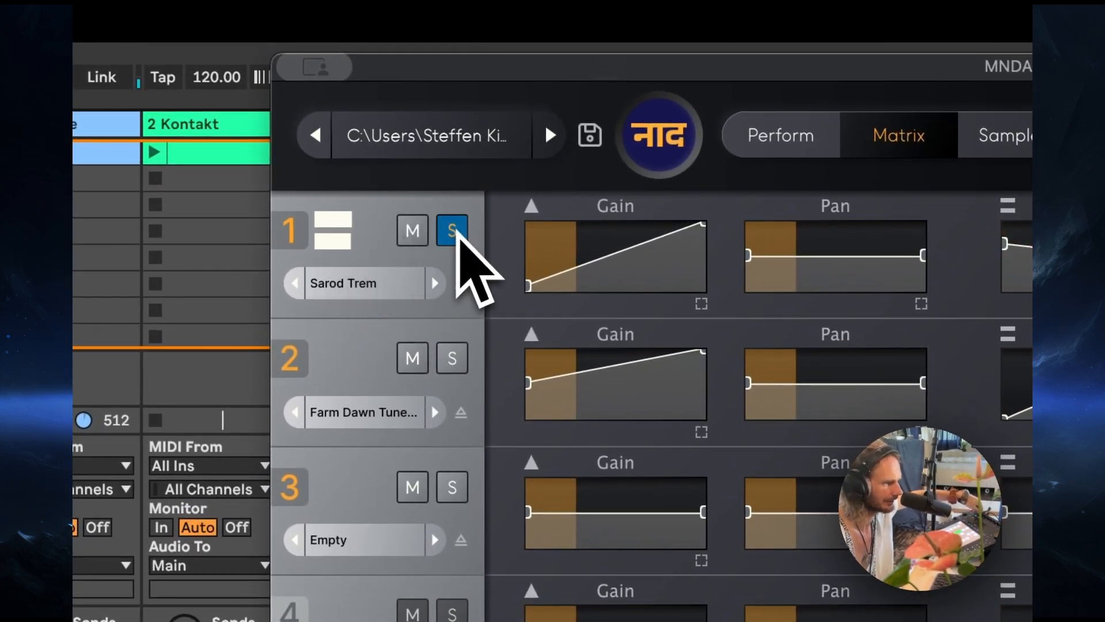
pyautogui.click(398, 288)
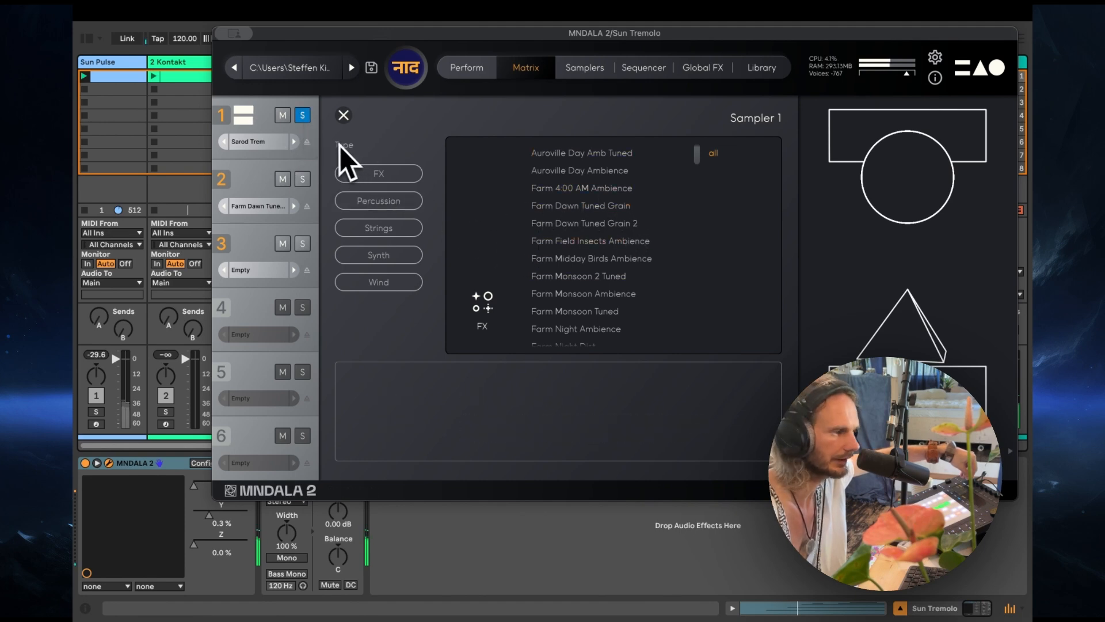
pyautogui.click(304, 116)
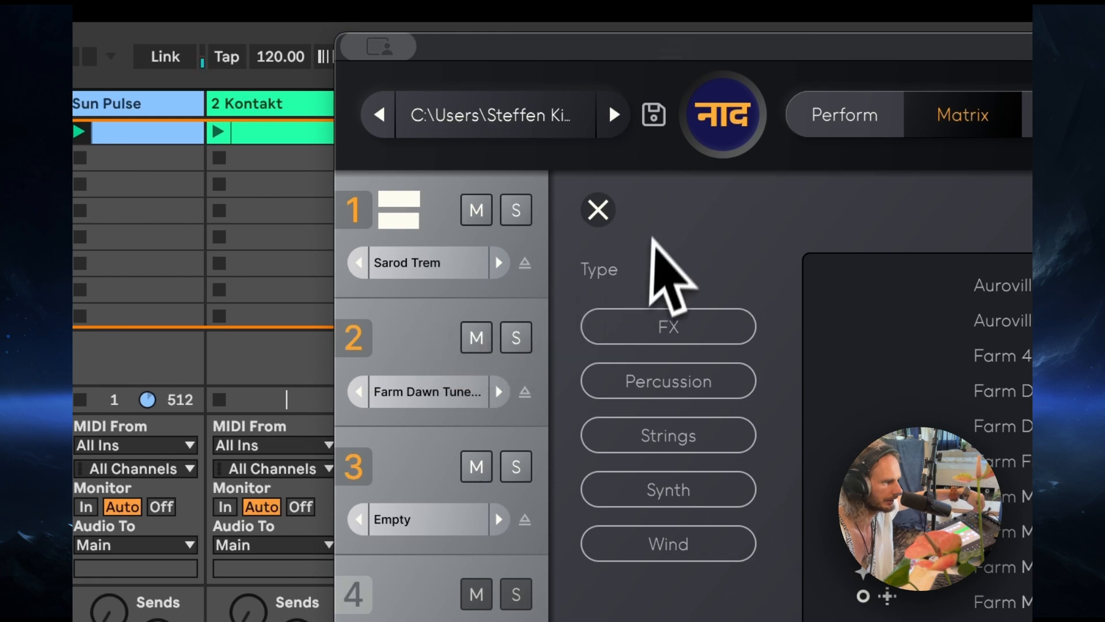
pyautogui.click(598, 209)
pyautogui.click(516, 339)
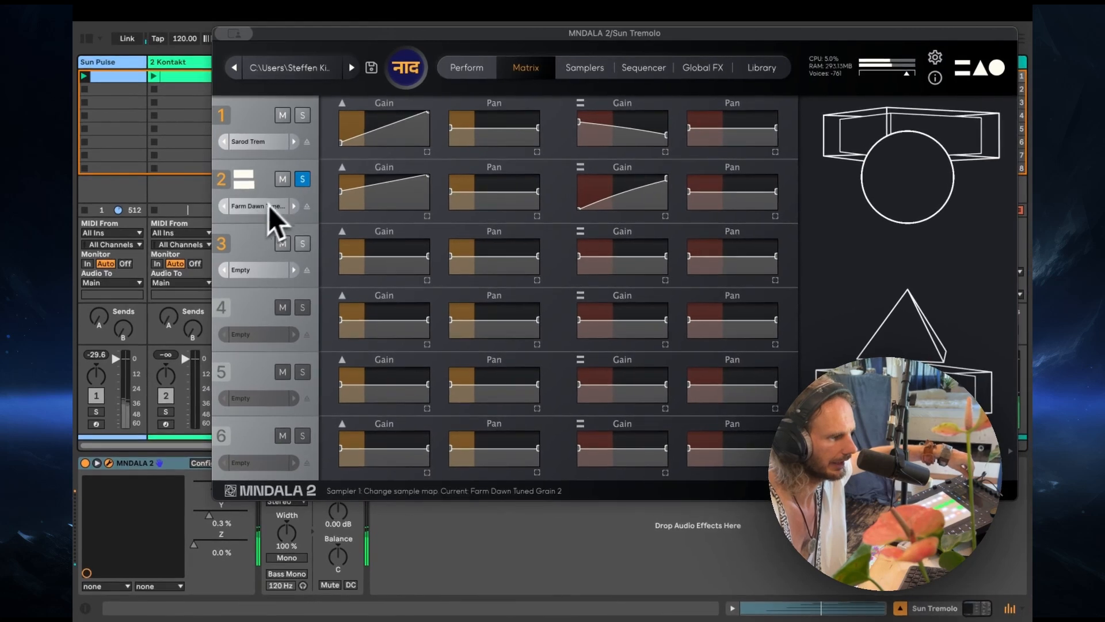
pyautogui.click(302, 182)
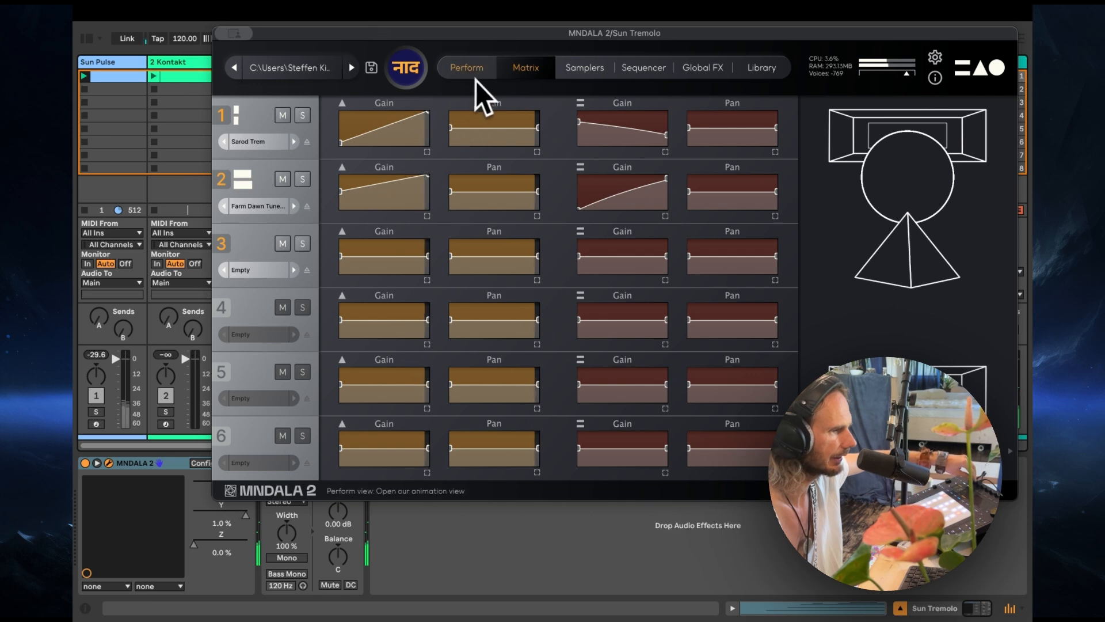
# Step: Go through MNDALA 2's Perform, Matrix and Samplers views for Sun Tremolo, repositioning the plugin window
pyautogui.click(468, 69)
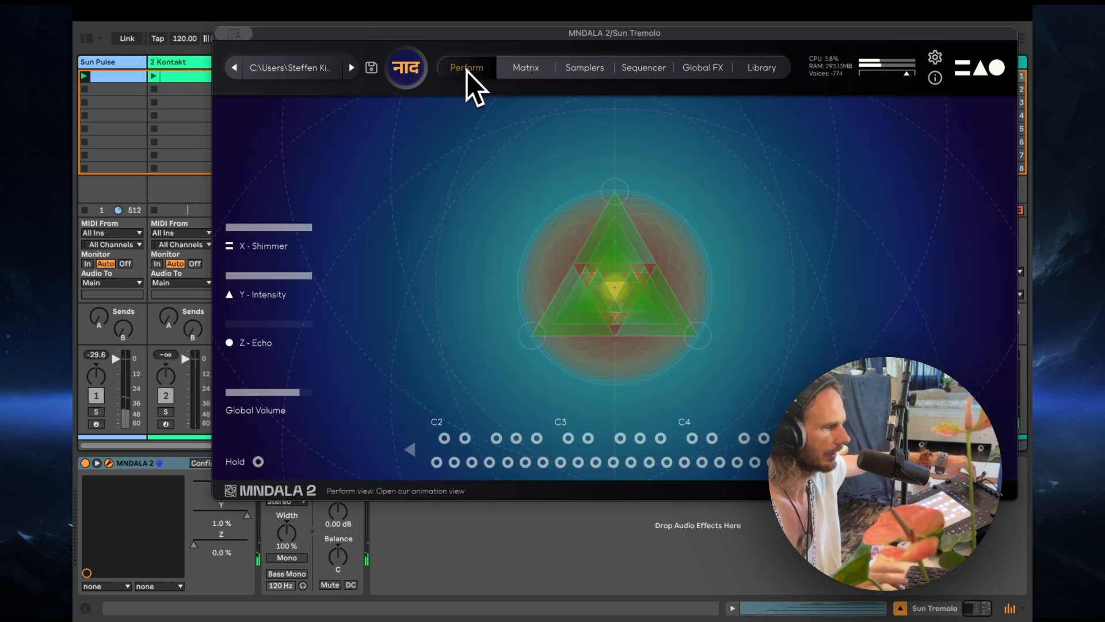
pyautogui.moveTo(333, 35); pyautogui.dragTo(359, 130)
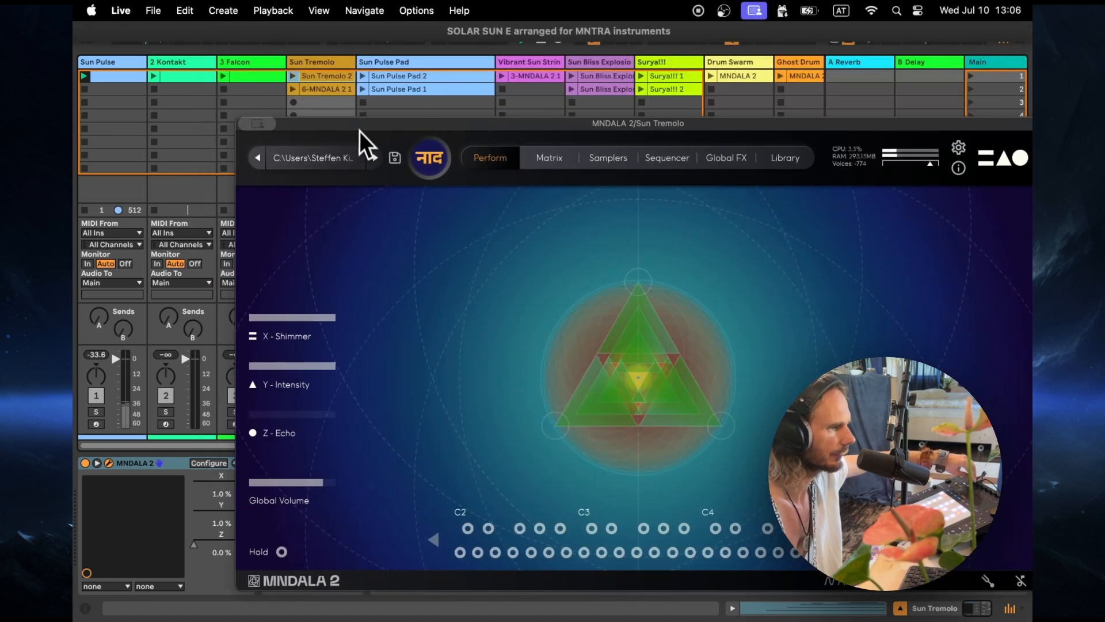
pyautogui.moveTo(434, 123); pyautogui.dragTo(424, 28)
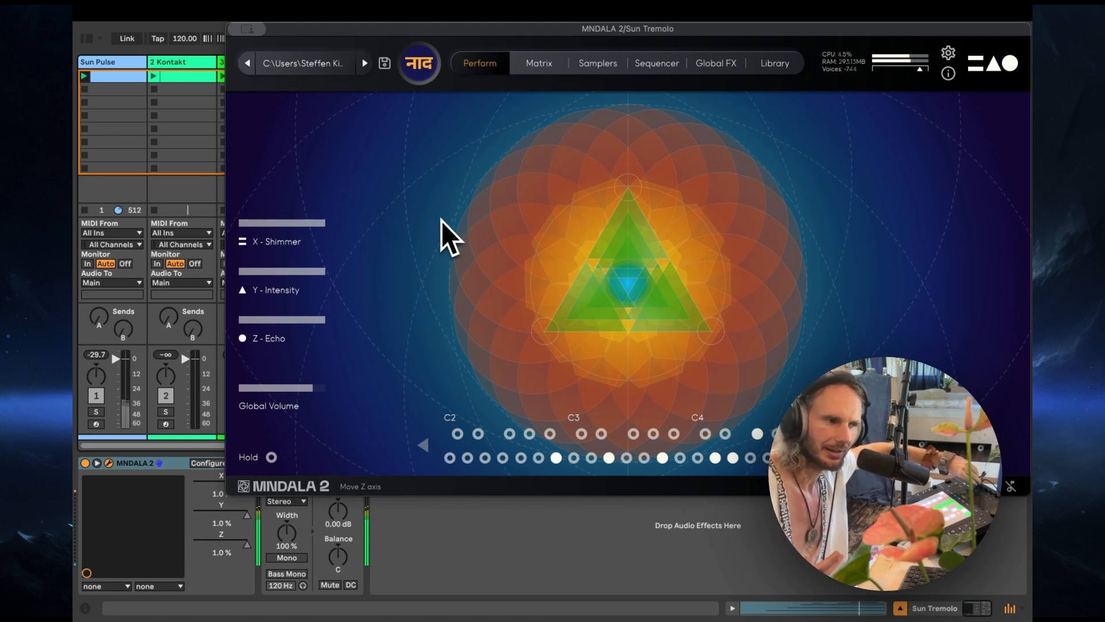
pyautogui.click(544, 68)
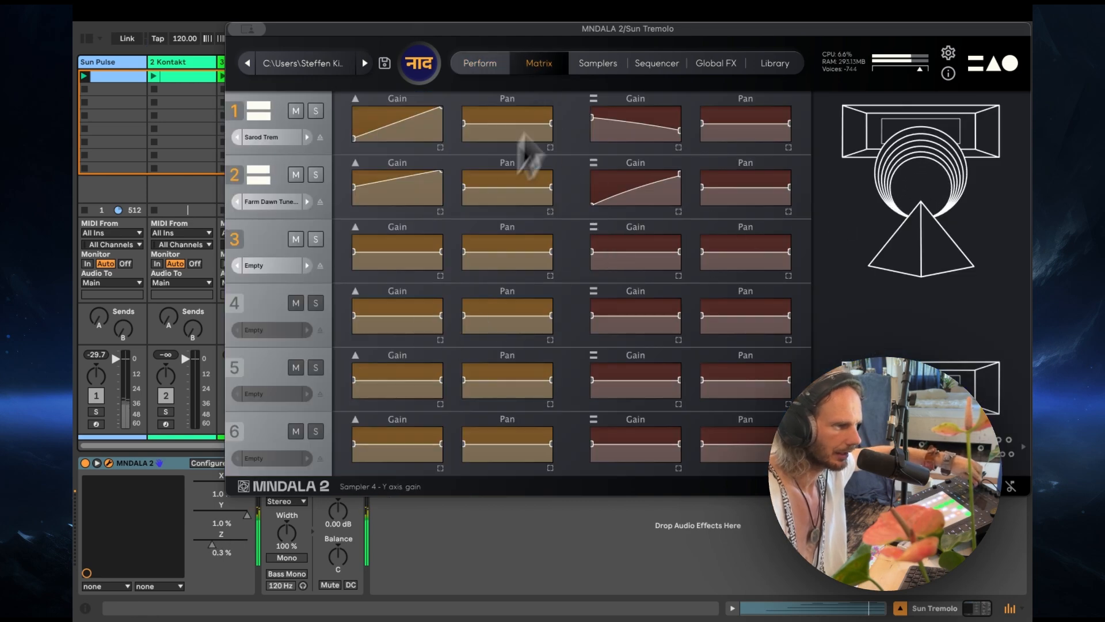
pyautogui.click(614, 68)
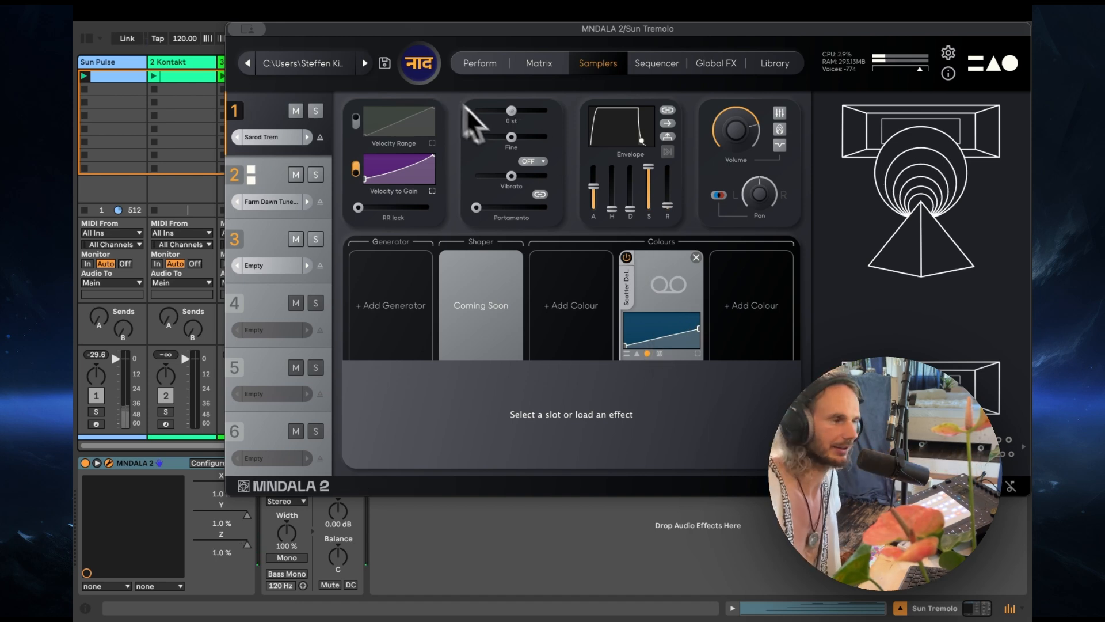
# Step: Clear the plugin window from the mixer, solo the Sun Pulse Pad track and launch its Sun Pulse Pad 2 clip
pyautogui.moveTo(365, 29); pyautogui.dragTo(452, 171)
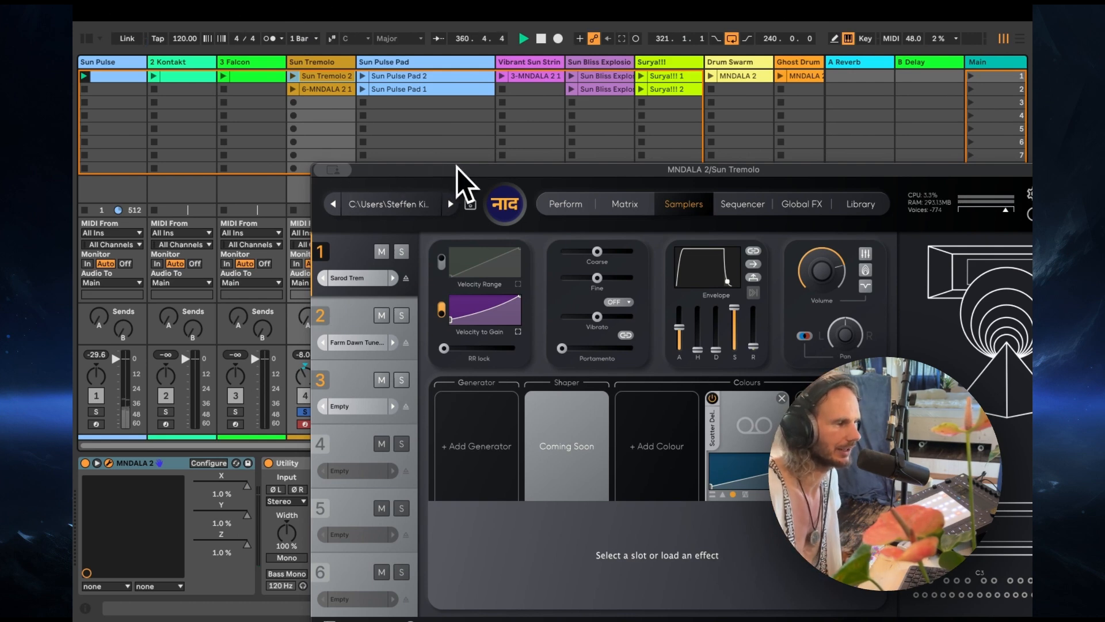
pyautogui.moveTo(457, 168); pyautogui.dragTo(621, 161)
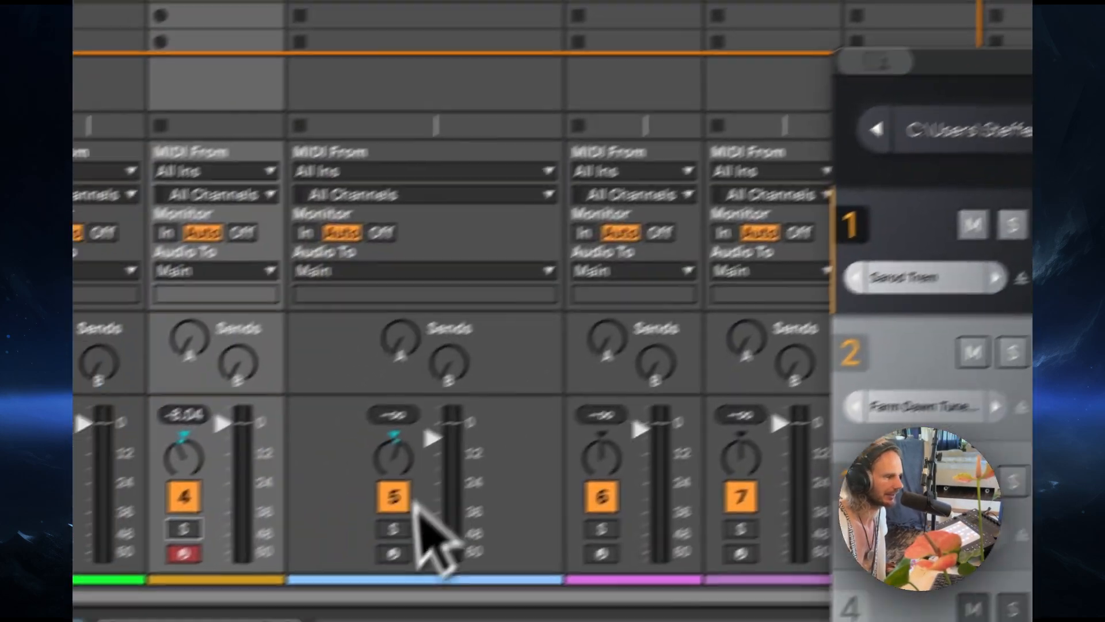
pyautogui.click(461, 496)
pyautogui.click(461, 520)
pyautogui.click(571, 144)
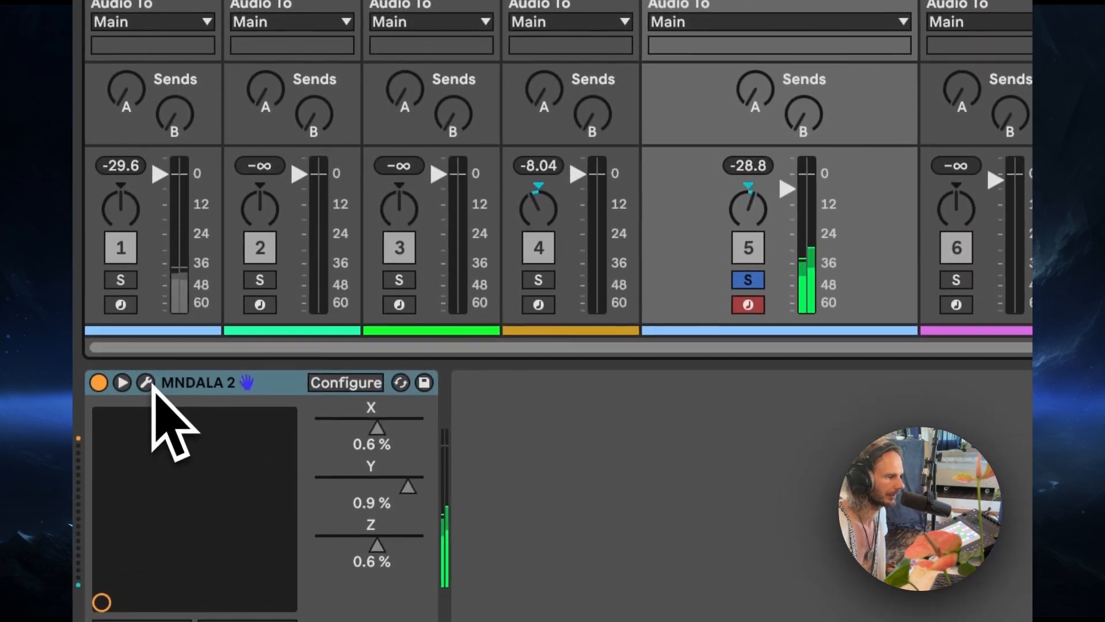
# Step: Open the Sun Pulse Pad track's MNDALA 2 window and inspect the notes of the Sun Pulse Pad 2 clip
pyautogui.click(137, 612)
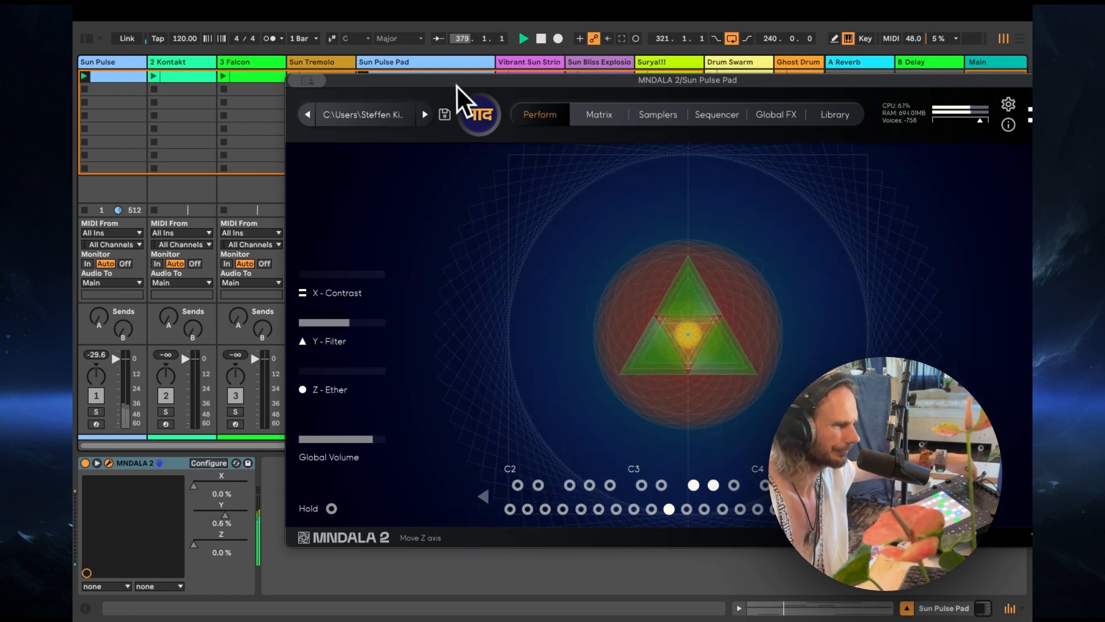
pyautogui.moveTo(457, 84); pyautogui.dragTo(504, 465)
pyautogui.doubleClick(431, 79)
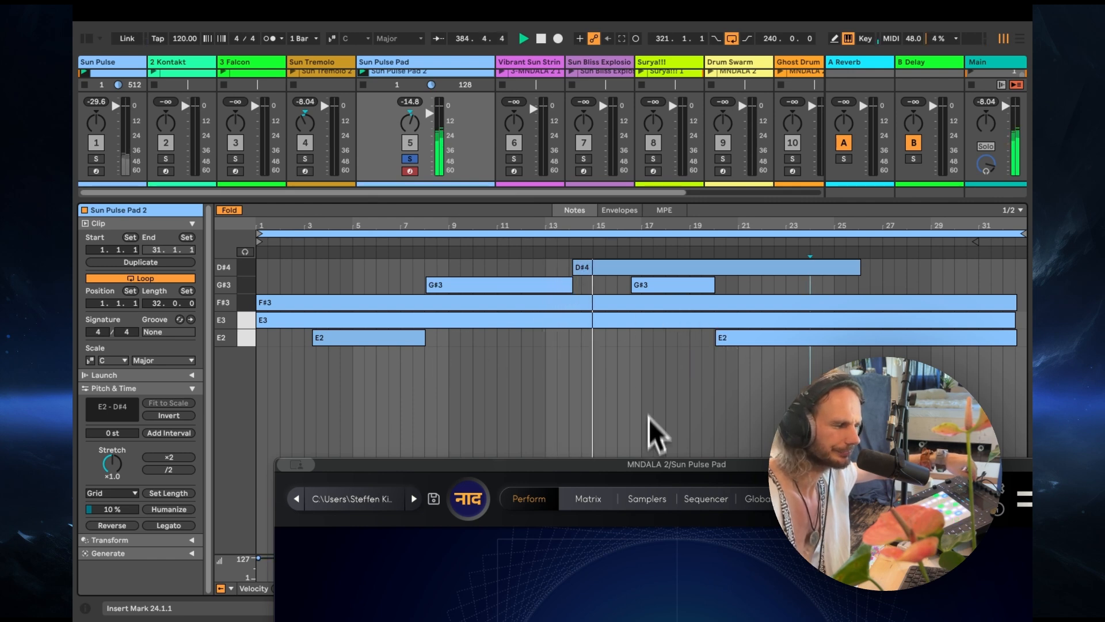
pyautogui.moveTo(661, 467); pyautogui.dragTo(559, 79)
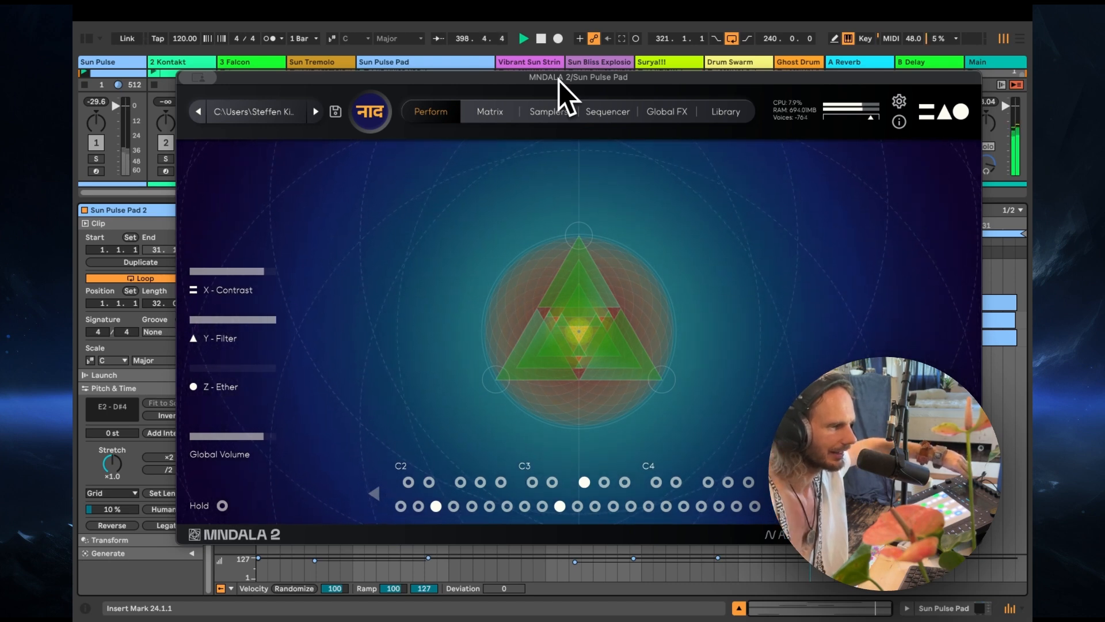
# Step: Solo sampler 2 (Anahata Long Dyn), sampler 1 (Anahata Long Str) and sampler 3 (Sarangi Medium) in succession in MNDALA 2's Matrix
pyautogui.click(501, 114)
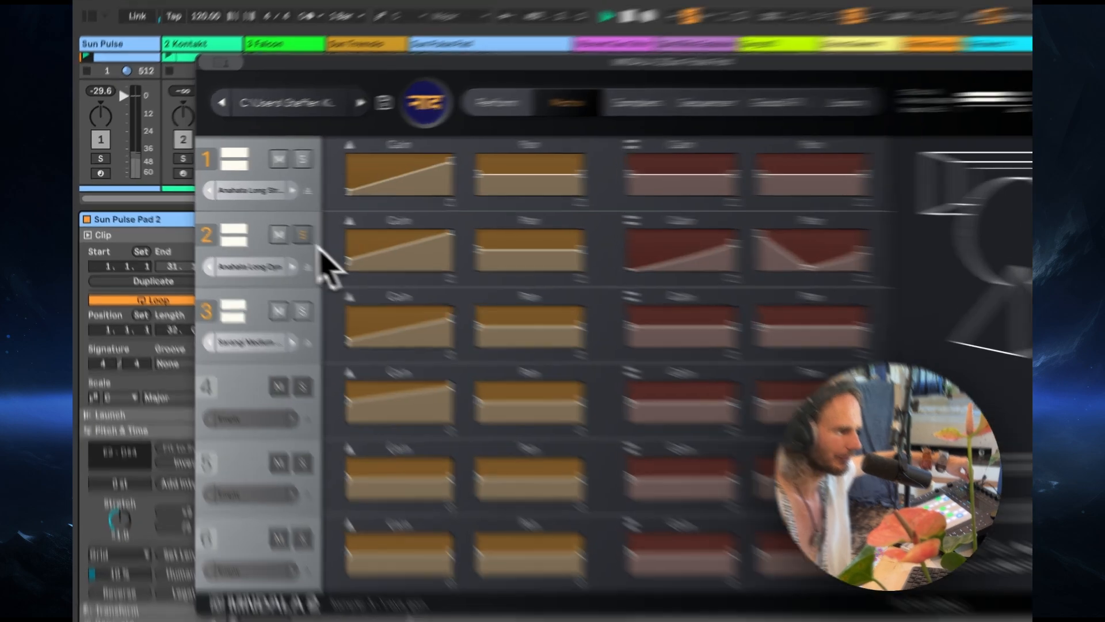
pyautogui.click(267, 222)
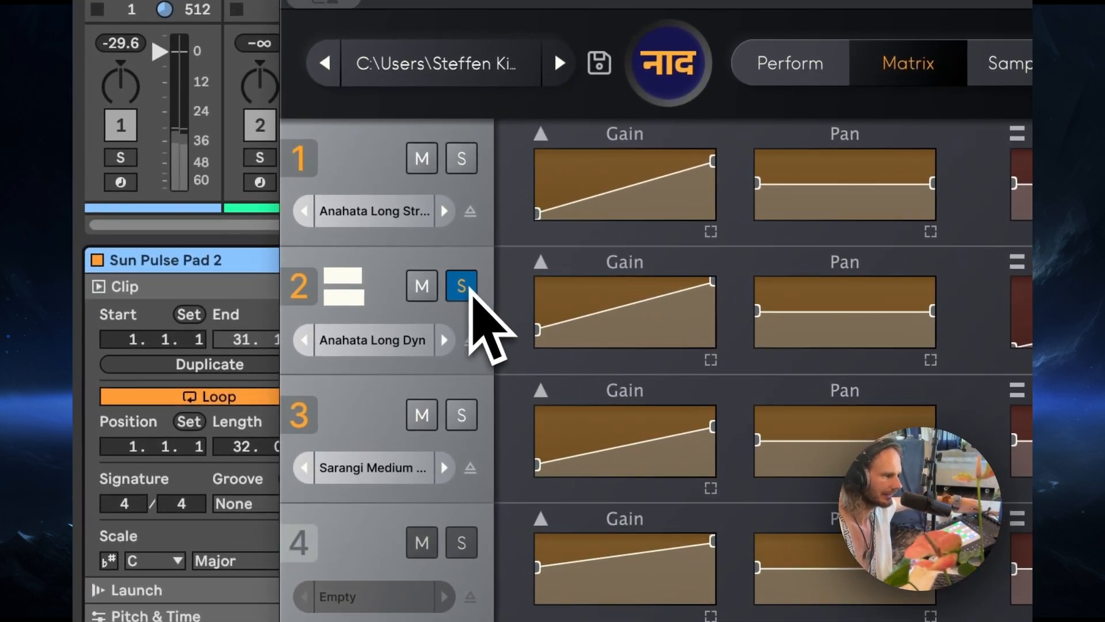
pyautogui.click(463, 163)
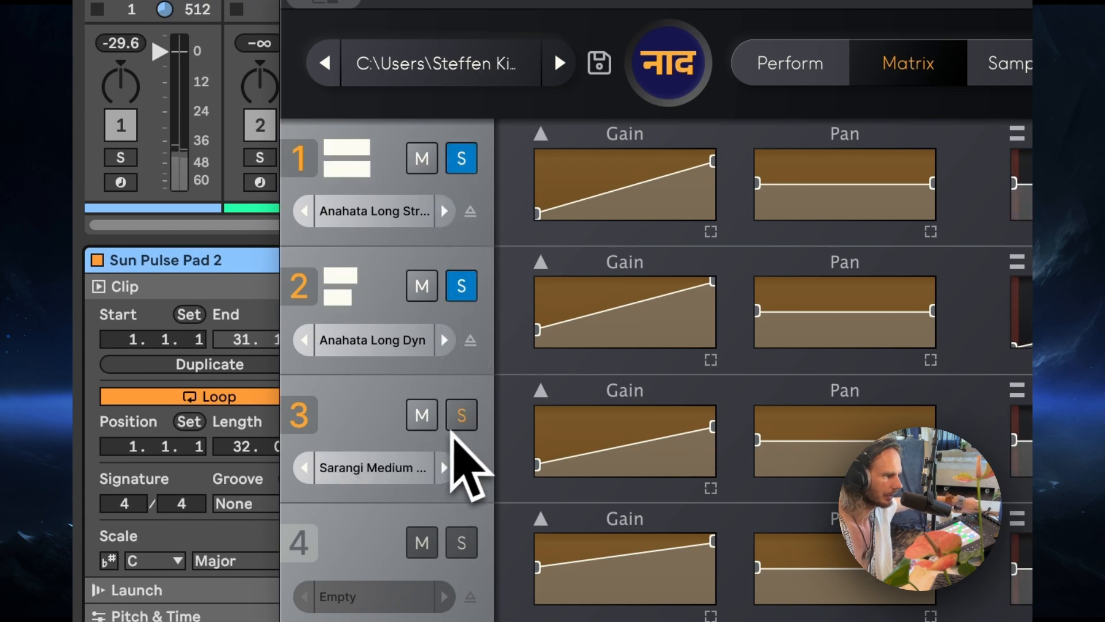
pyautogui.click(460, 421)
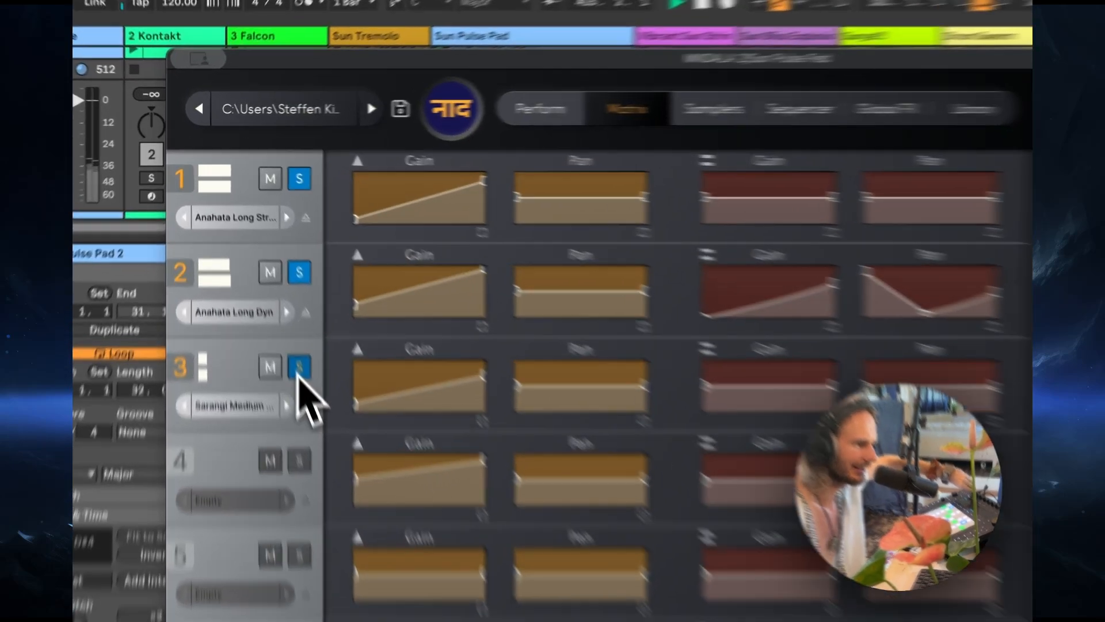
# Step: Unsolo samplers 3, 2 and 1 in MNDALA 2's Matrix for the Sun Pulse Pad
pyautogui.click(266, 291)
pyautogui.click(262, 226)
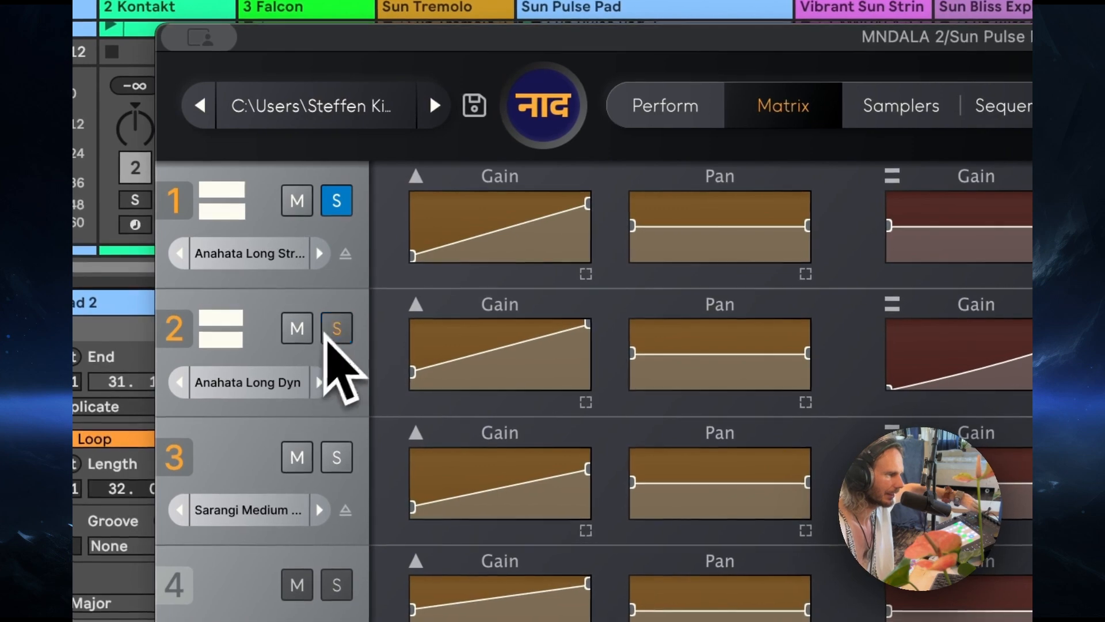
pyautogui.click(338, 202)
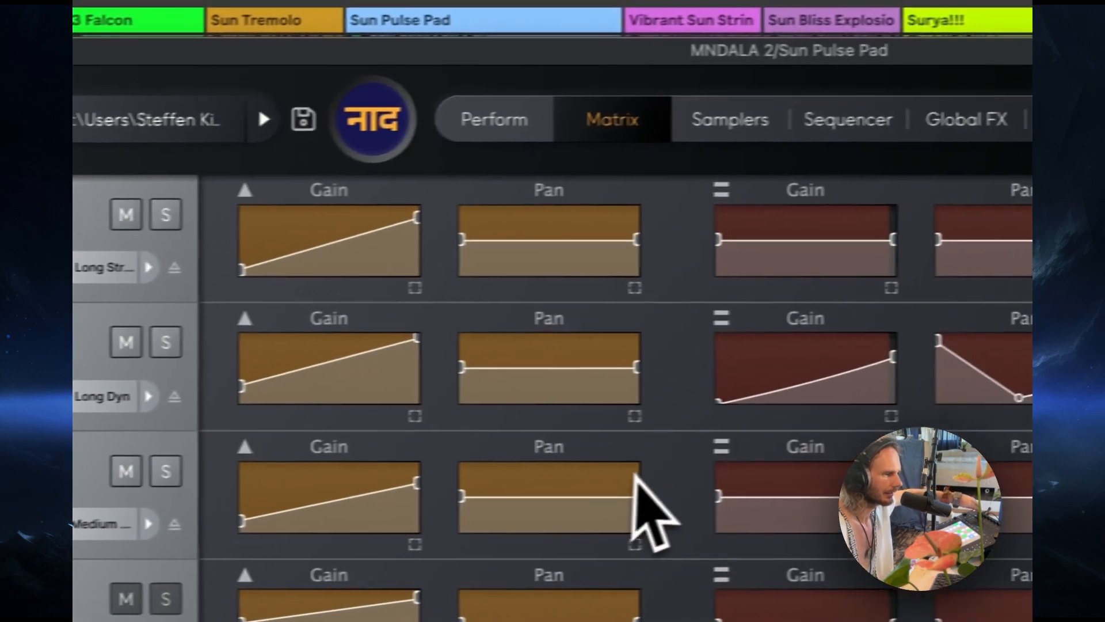
# Step: Go through the Sun Pulse Pad's Perform, Samplers, Matrix and Sequencer views in MNDALA 2
pyautogui.click(492, 124)
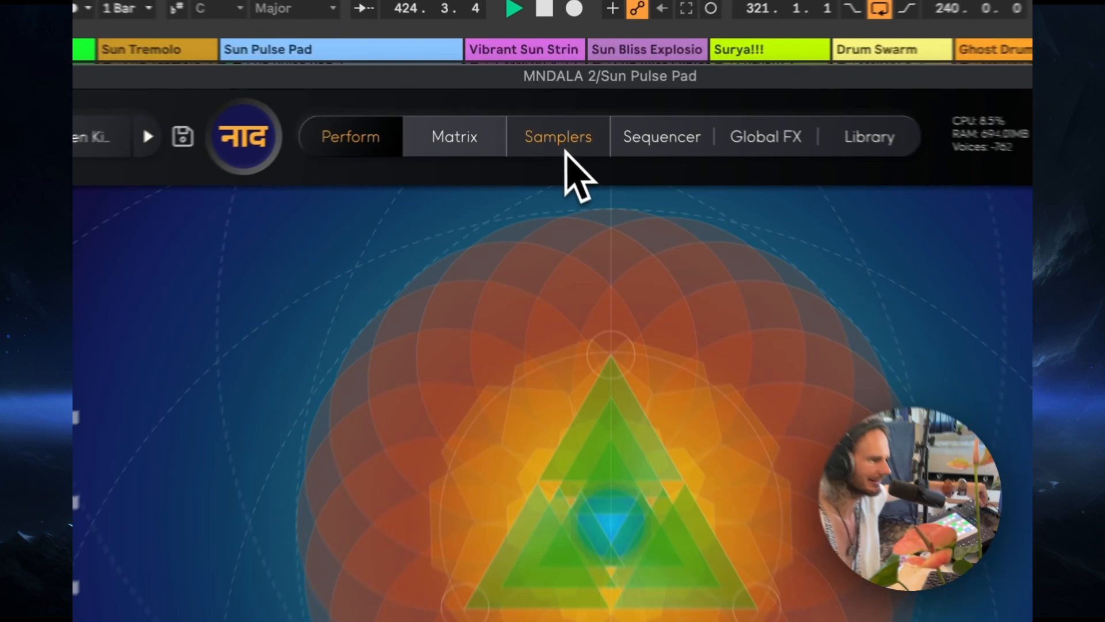
pyautogui.click(564, 148)
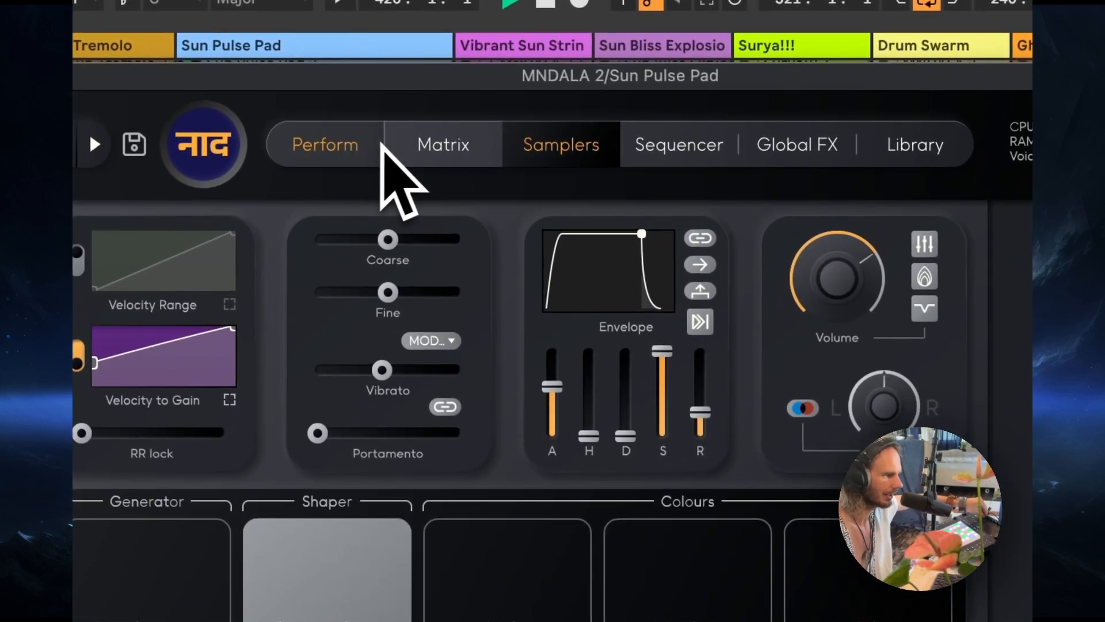
pyautogui.click(470, 162)
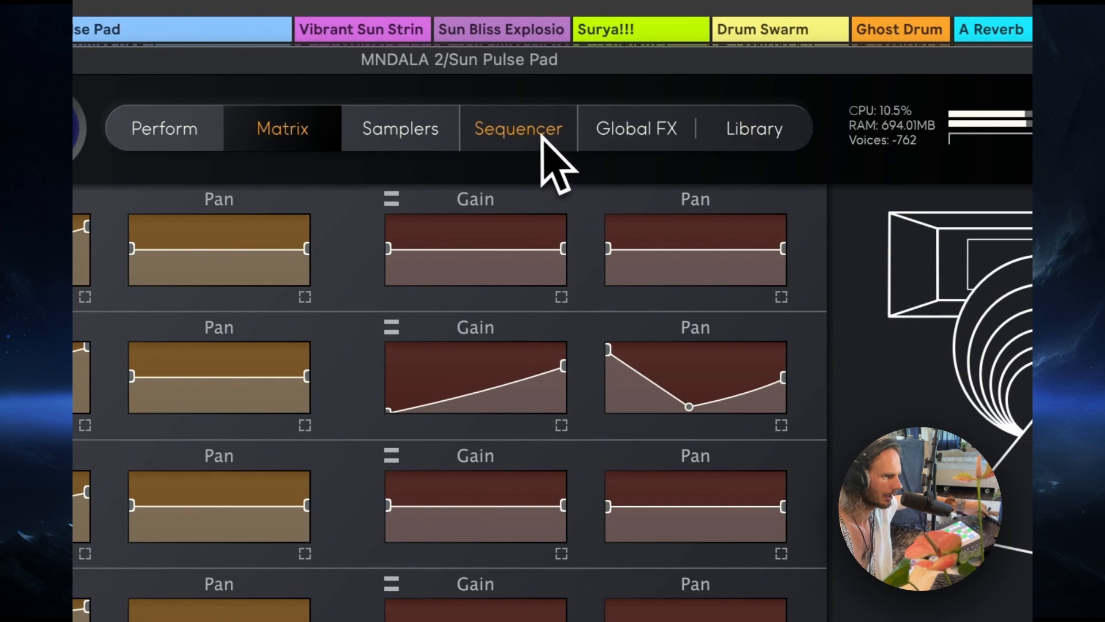
pyautogui.click(541, 134)
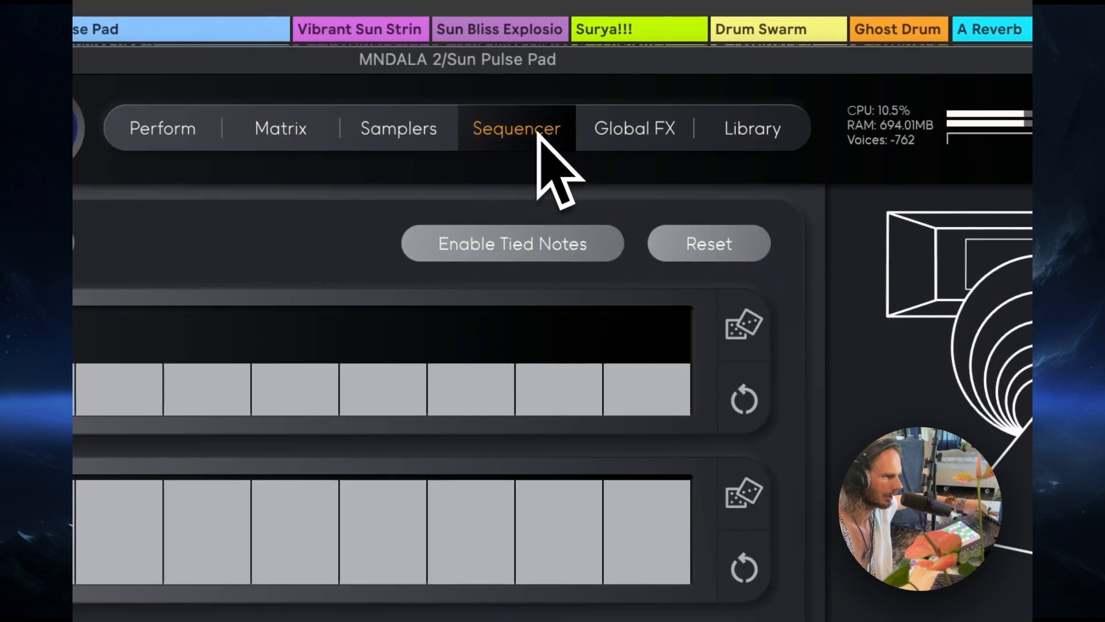
# Step: Toggle the Glass Verb colour in the Sun Pulse Pad's Global FX and return to the Perform view
pyautogui.click(662, 140)
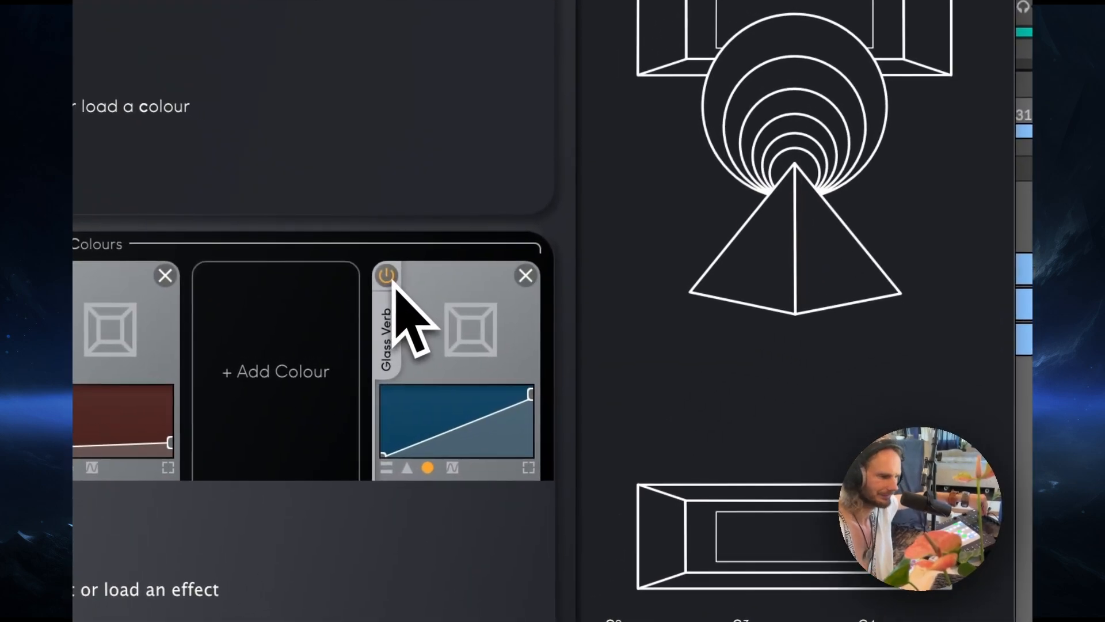
pyautogui.click(392, 277)
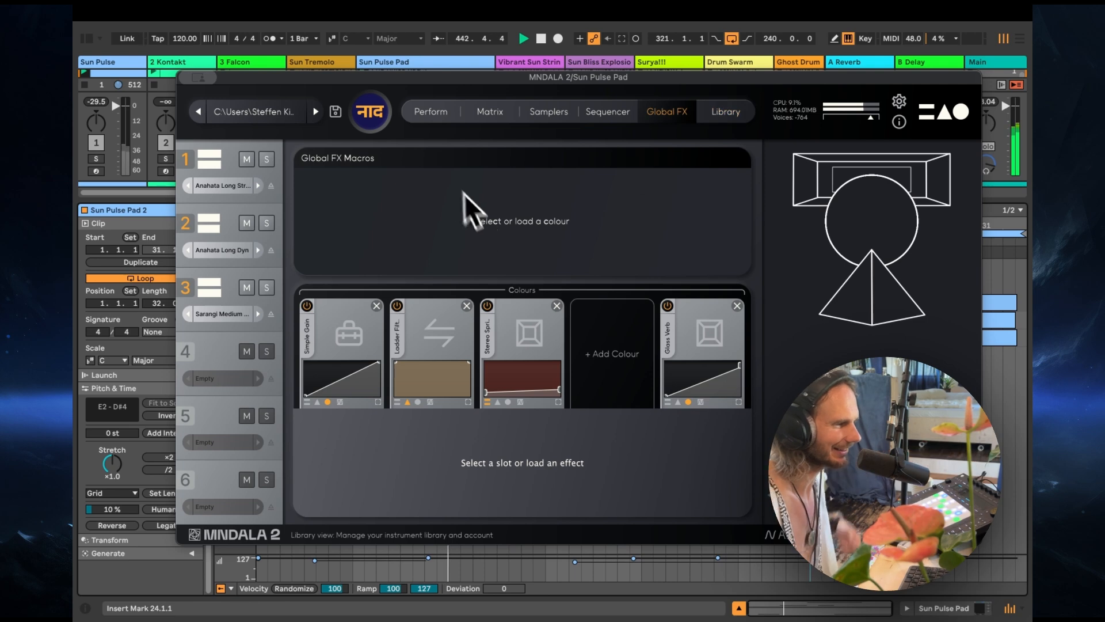
pyautogui.click(444, 134)
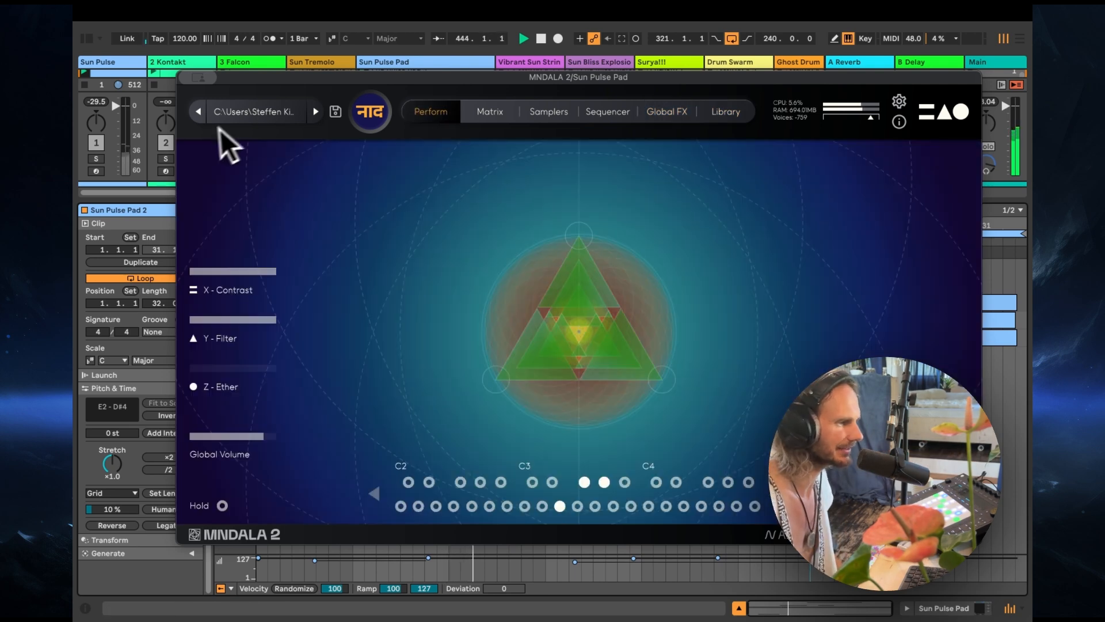
# Step: Move the Sun Pulse Pad plugin window aside, close it and hide the clip editor
pyautogui.moveTo(253, 82); pyautogui.dragTo(487, 216)
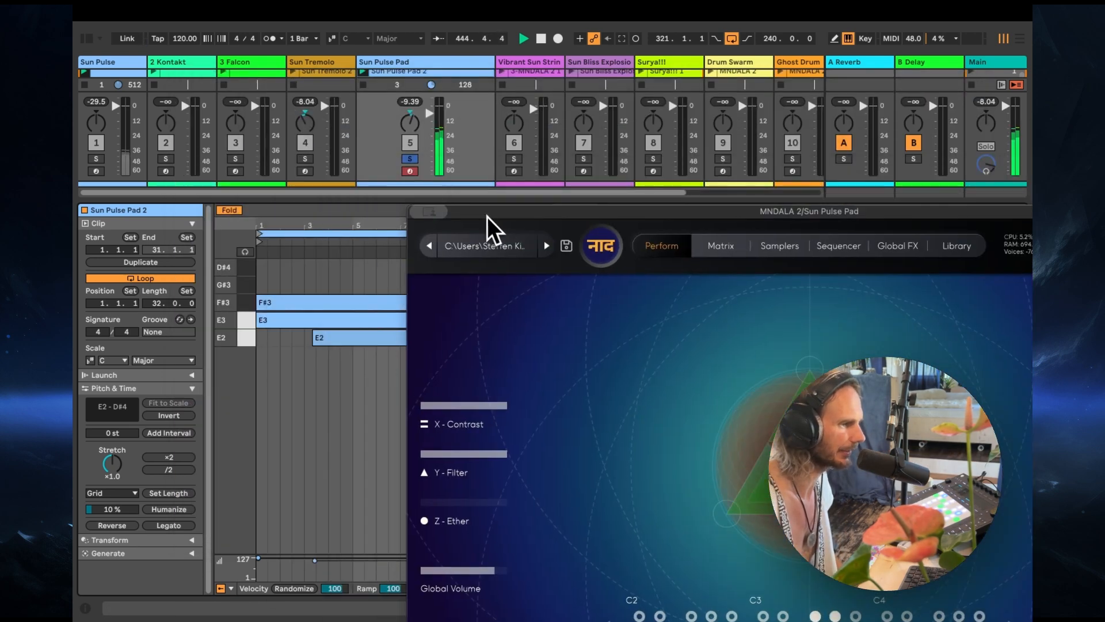
pyautogui.click(430, 233)
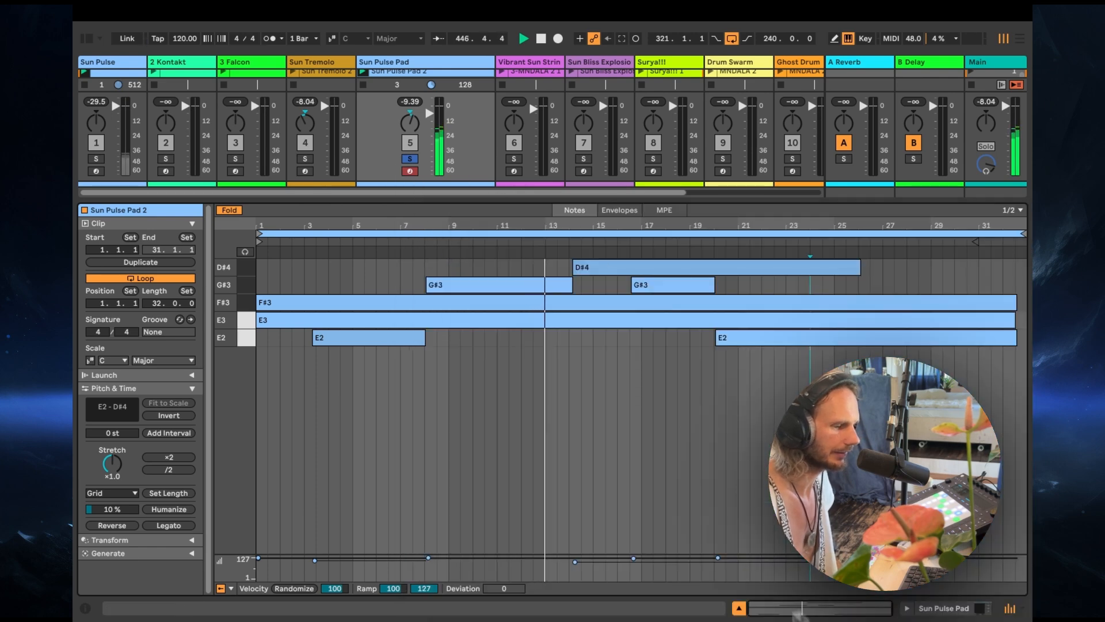
pyautogui.click(738, 608)
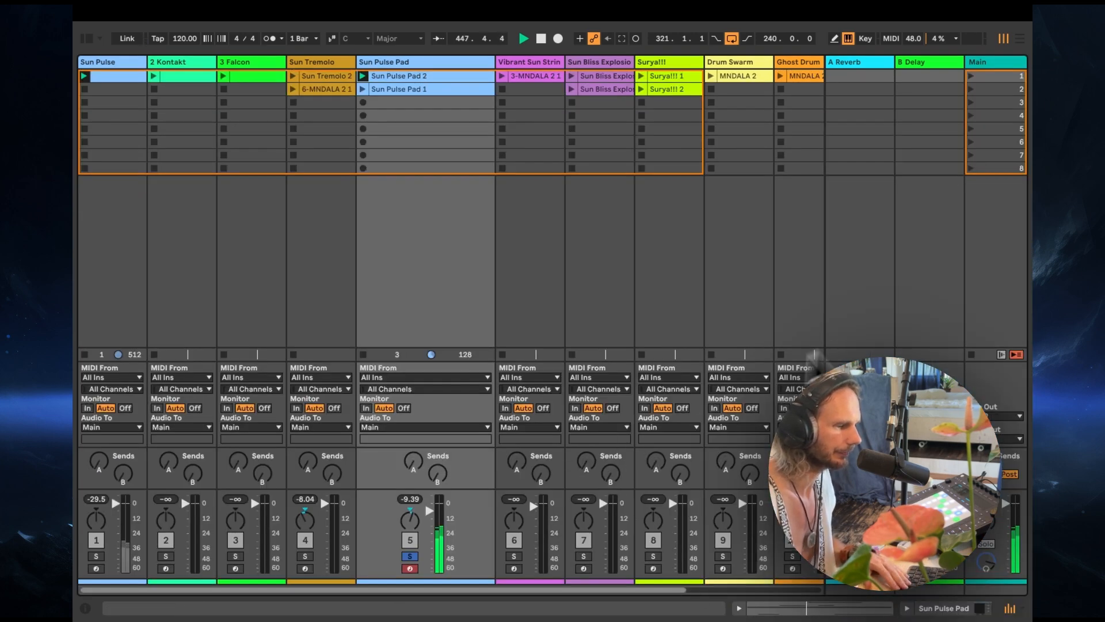
# Step: Solo the Vibrant Sun Strings track, show its device chain and launch its 3-MNDALA 2 1 clip
pyautogui.click(513, 557)
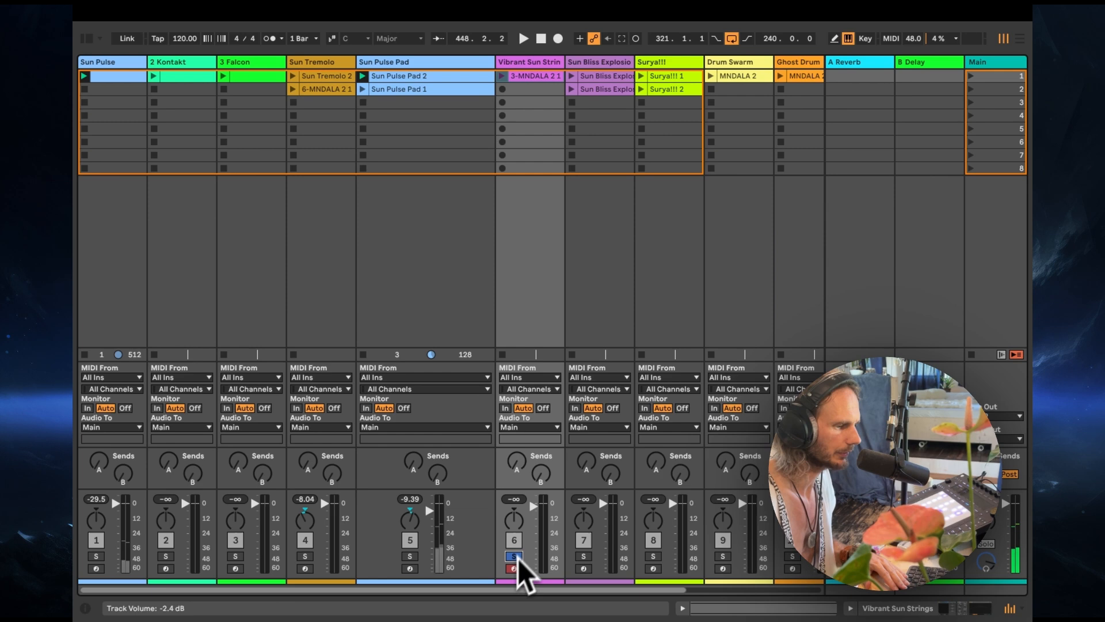
pyautogui.doubleClick(548, 62)
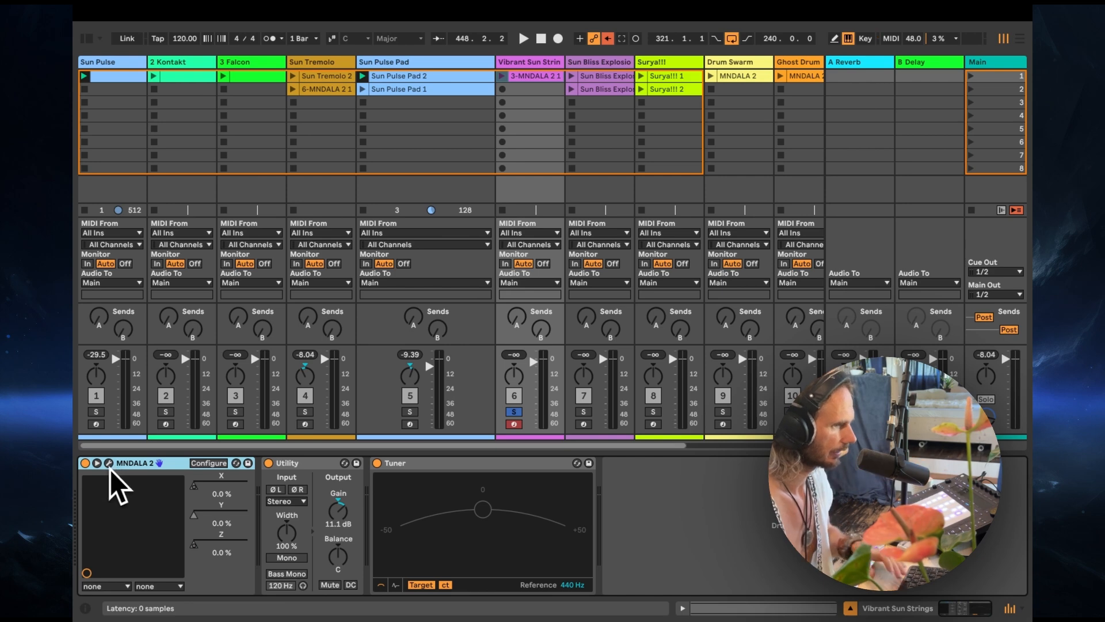
pyautogui.click(502, 77)
# Step: Examine the Z automation envelope and the notes of the 3-MNDALA 2 1 clip
pyautogui.doubleClick(525, 77)
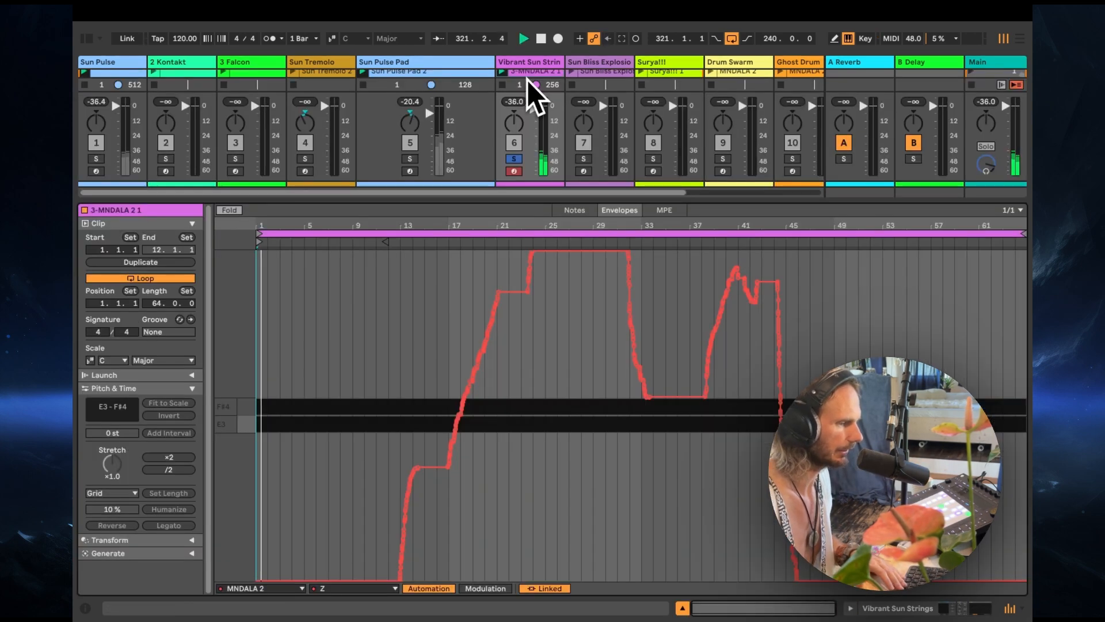
pyautogui.doubleClick(520, 61)
pyautogui.doubleClick(522, 78)
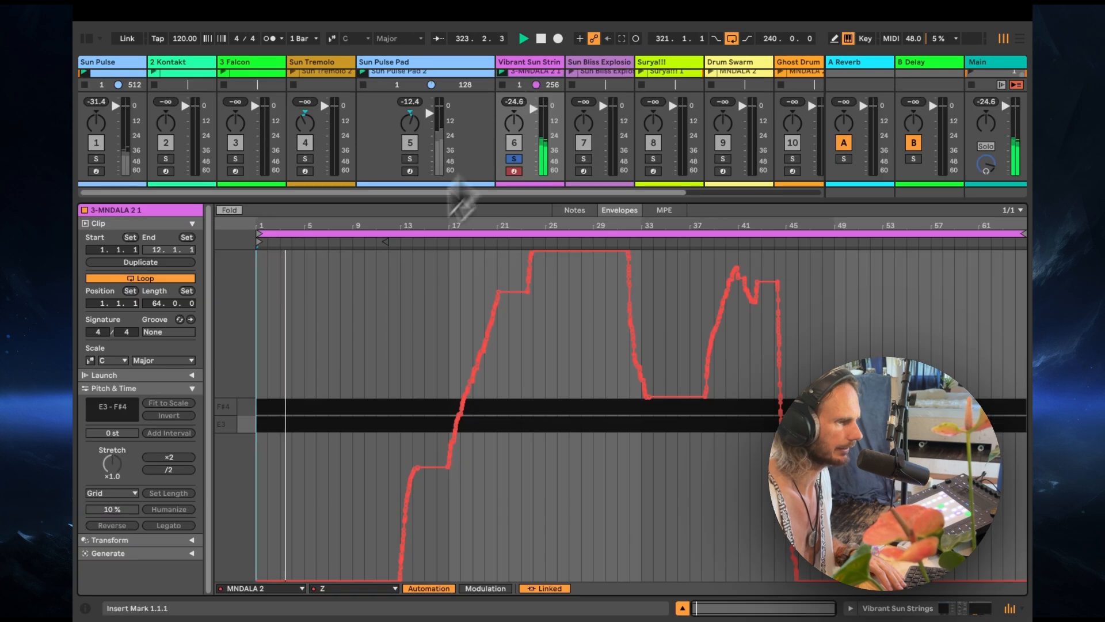
pyautogui.click(579, 211)
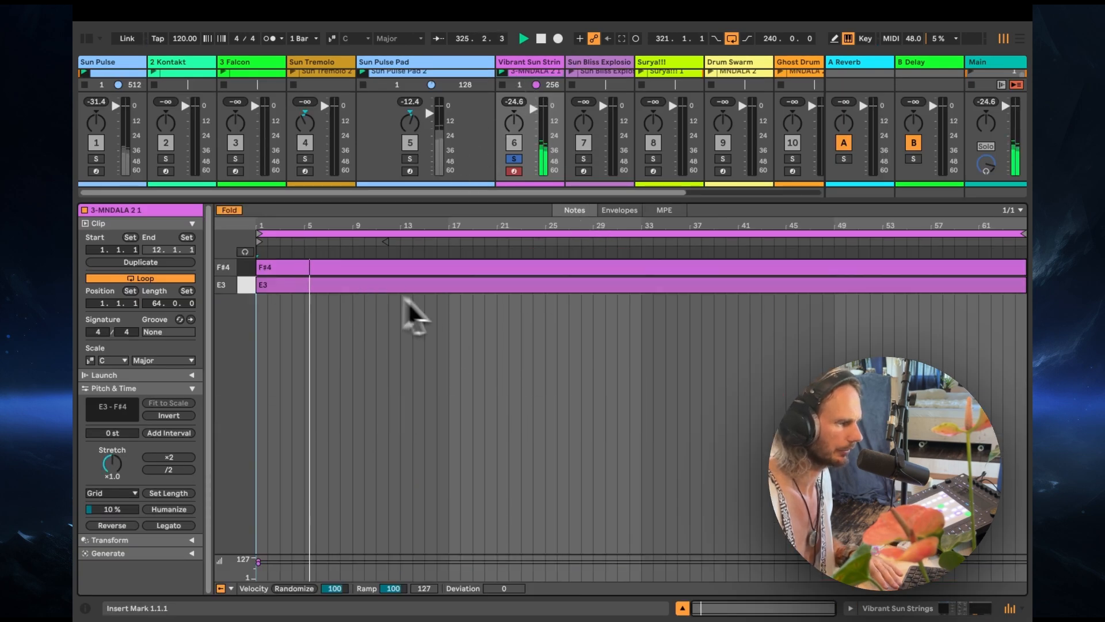
# Step: Open the Vibrant Sun Strings MNDALA 2 window, watch its Perform view during playback and close it
pyautogui.click(543, 64)
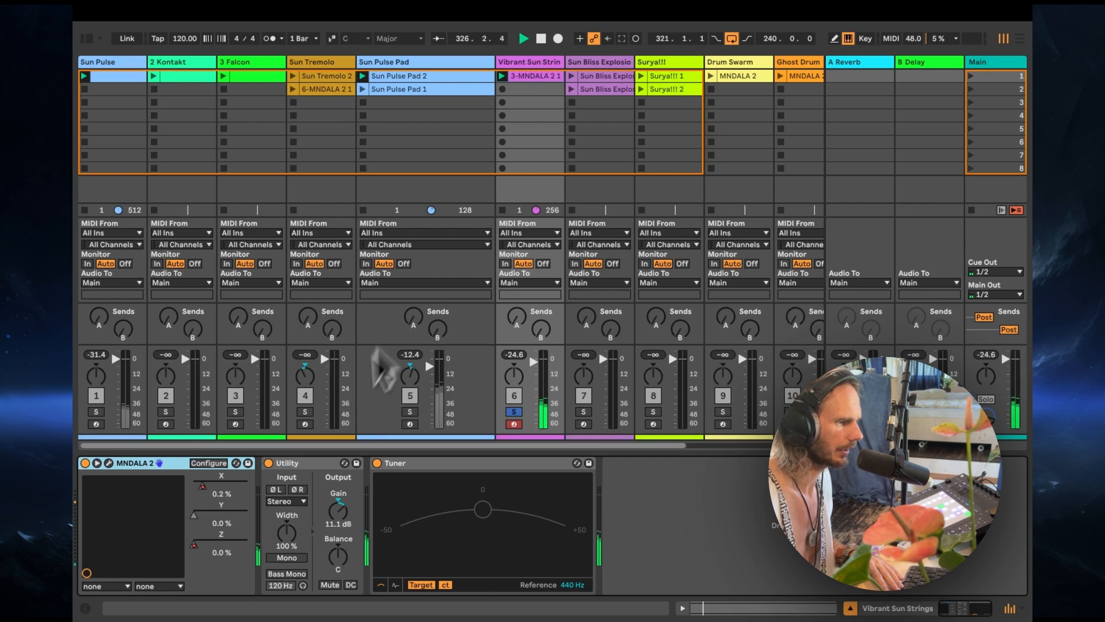
pyautogui.click(108, 471)
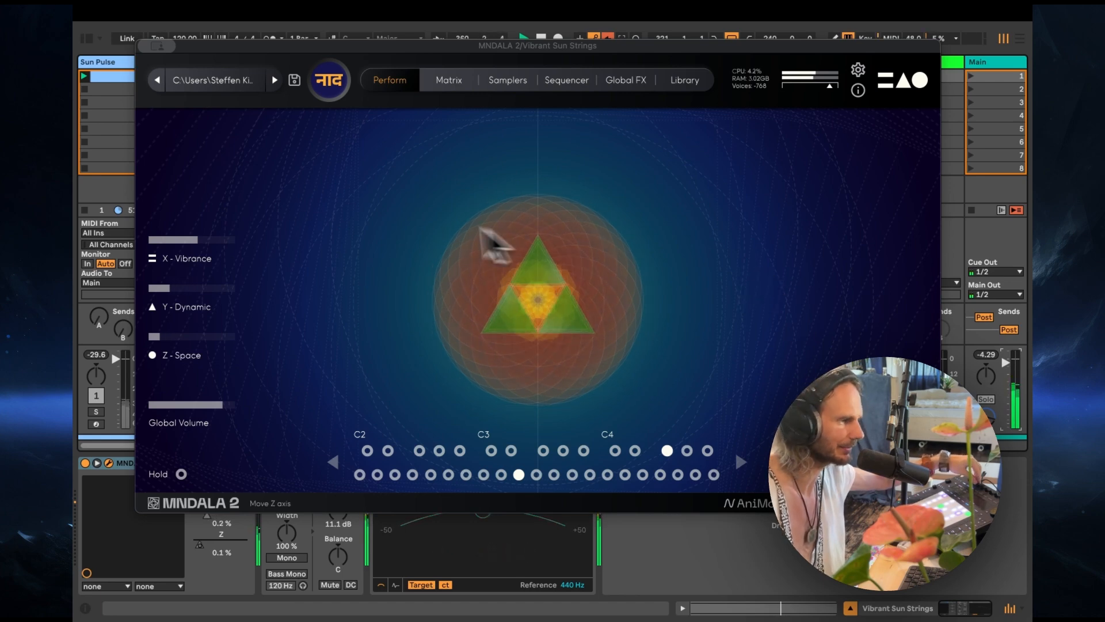
pyautogui.click(153, 46)
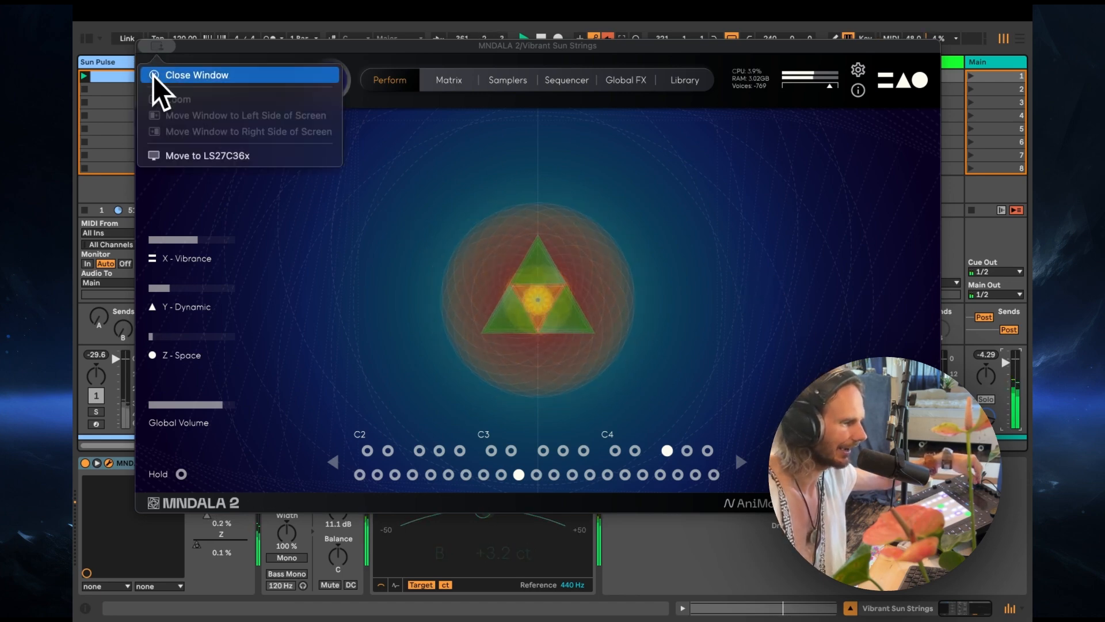
pyautogui.click(157, 76)
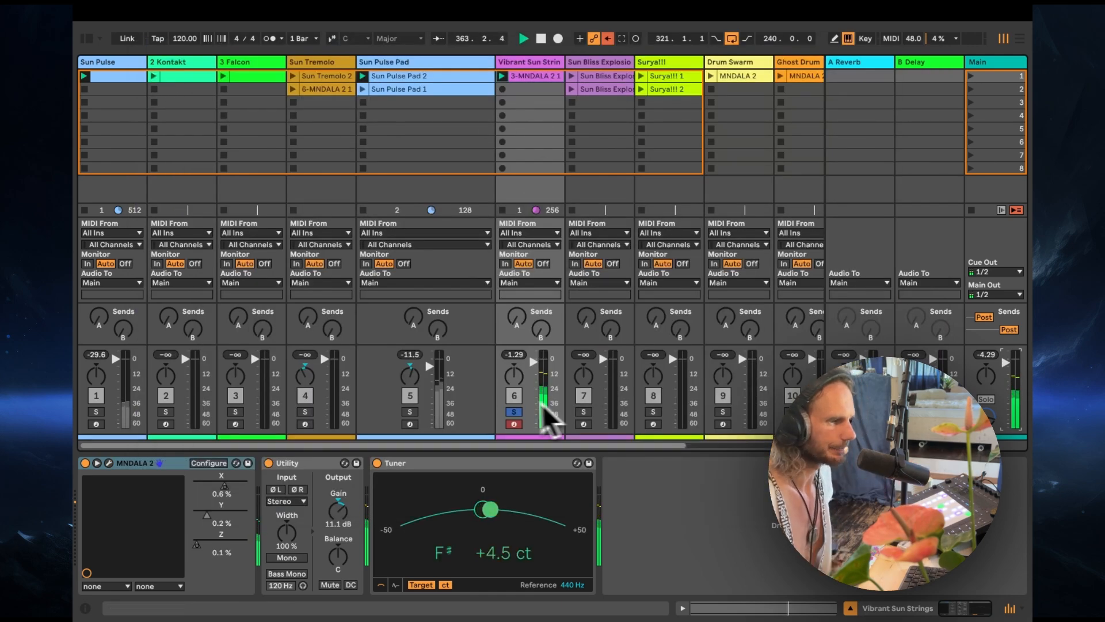
# Step: Arm and solo the Sun Bliss Explosion track and launch its first clip
pyautogui.click(584, 424)
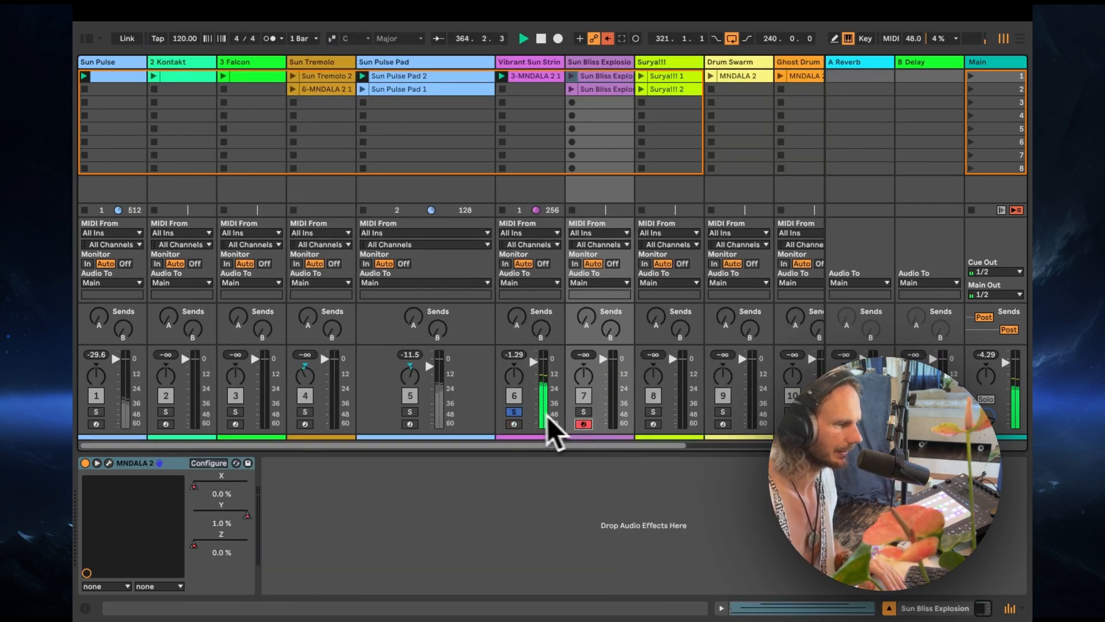
pyautogui.click(584, 411)
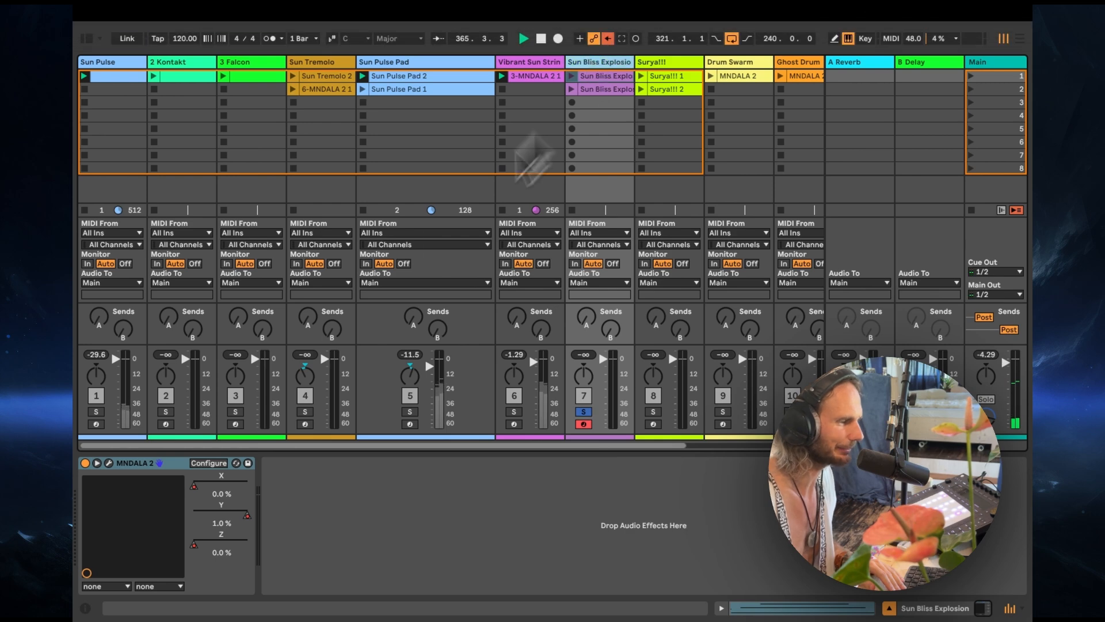
pyautogui.click(611, 78)
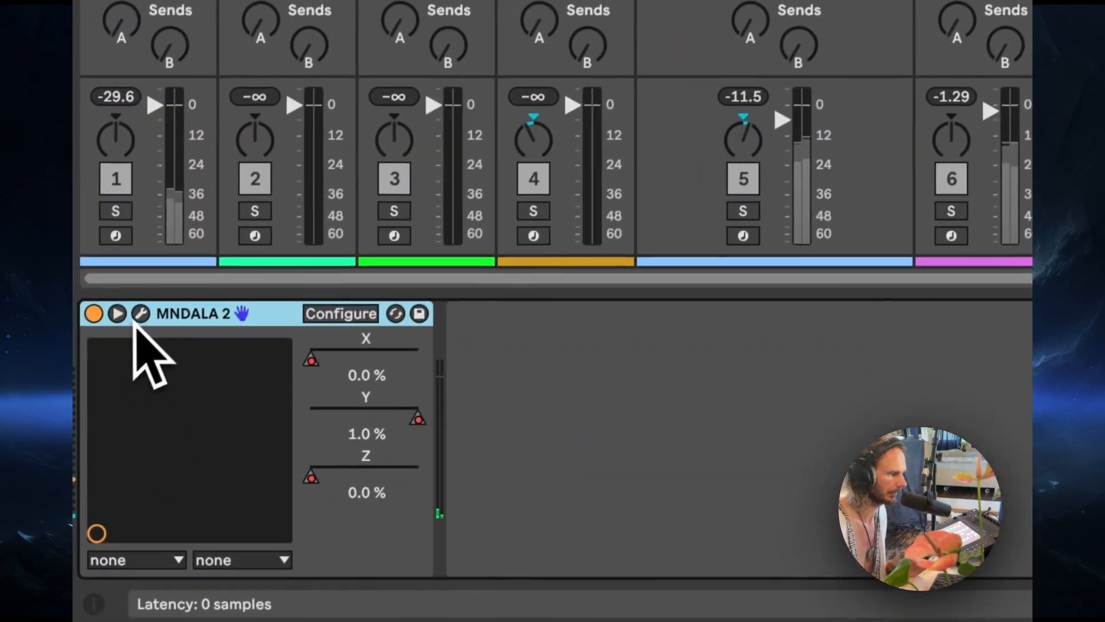
# Step: Open the Sun Bliss Explosion MNDALA 2 window, watch its Expand and Downsample axes, and close it
pyautogui.click(140, 313)
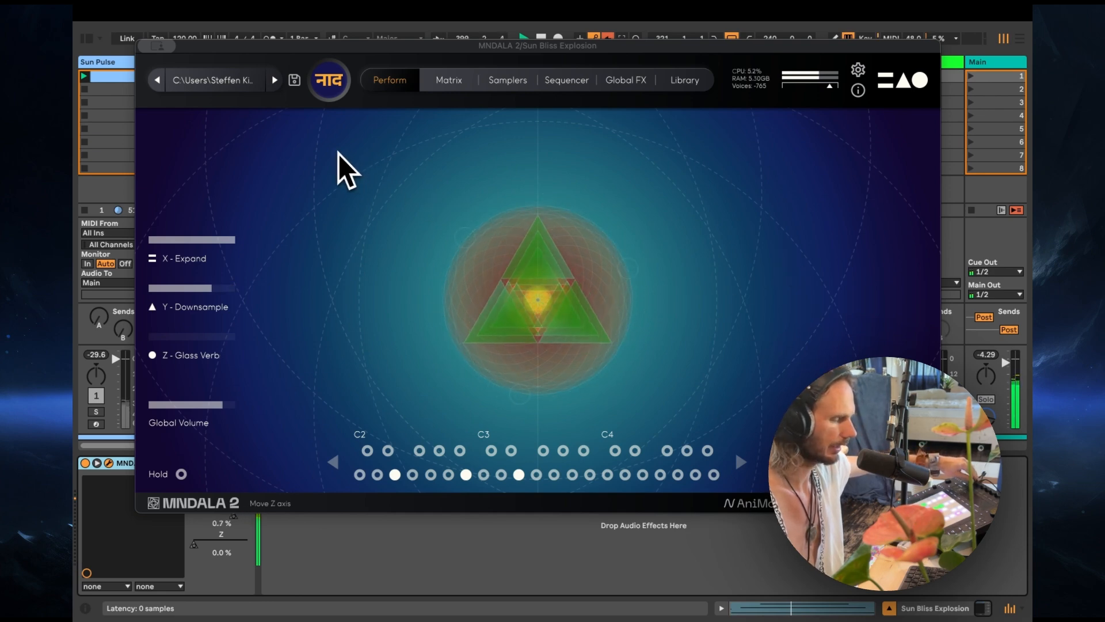
pyautogui.moveTo(150, 49)
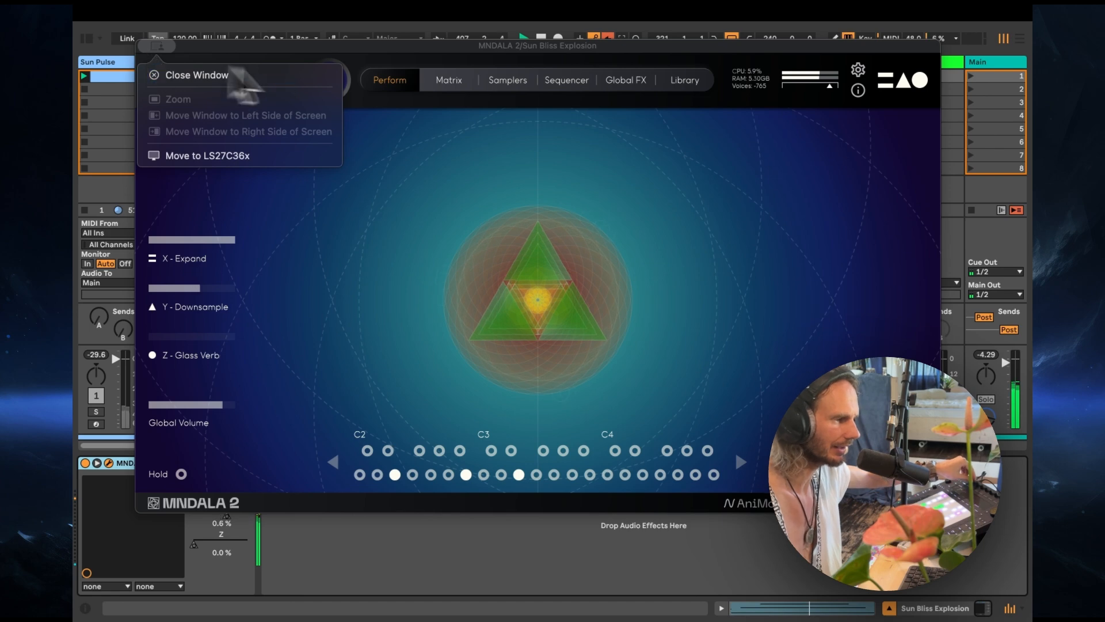
pyautogui.click(161, 81)
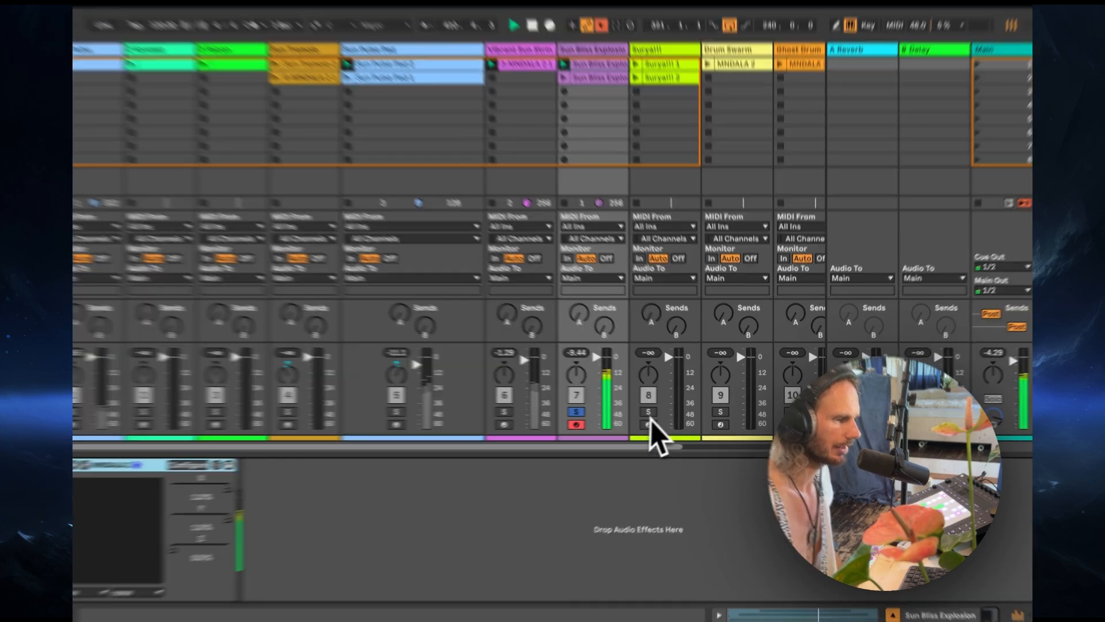
# Step: Solo the Surya!!! track, move its MNDALA 2 window down off the mixer and open the Surya!!! 1 clip
pyautogui.click(654, 412)
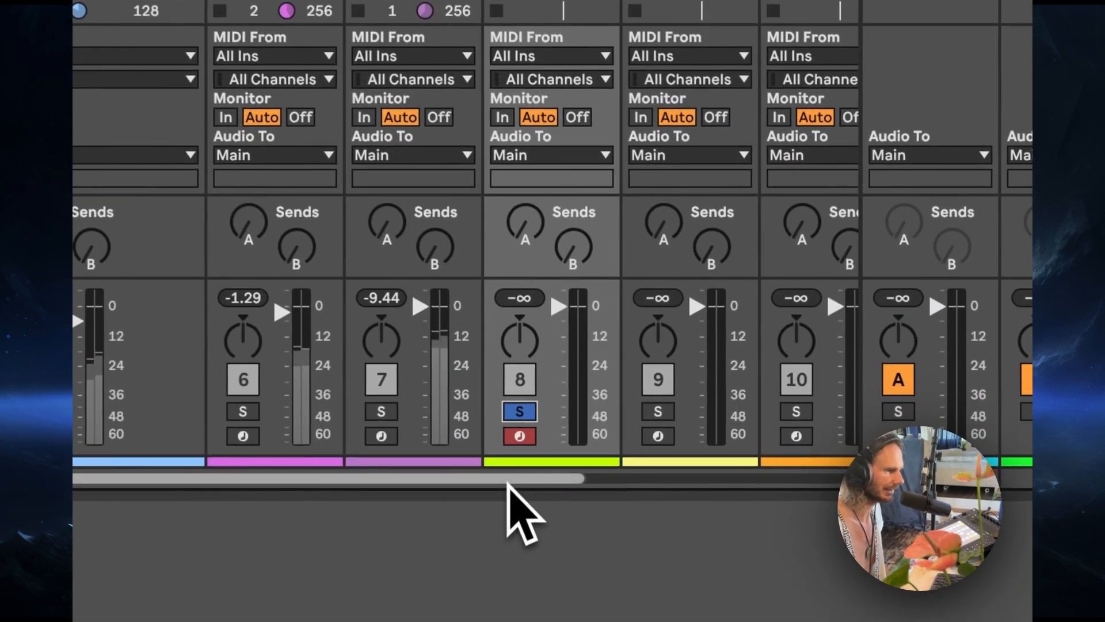
pyautogui.hscroll(4, 646, 447)
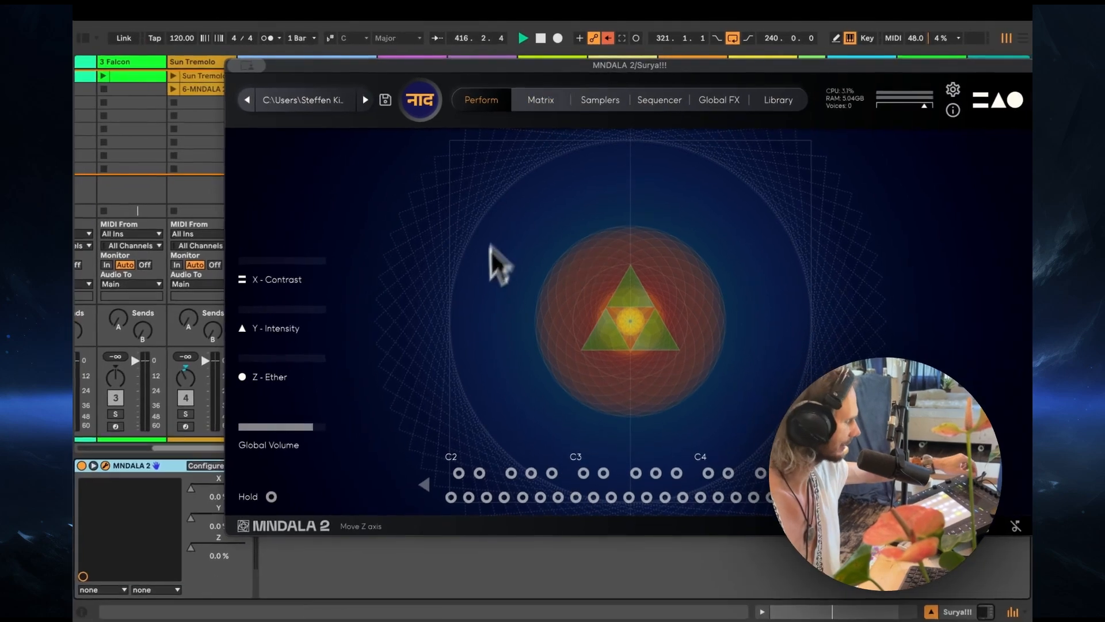
pyautogui.moveTo(525, 64); pyautogui.dragTo(588, 429)
pyautogui.doubleClick(556, 78)
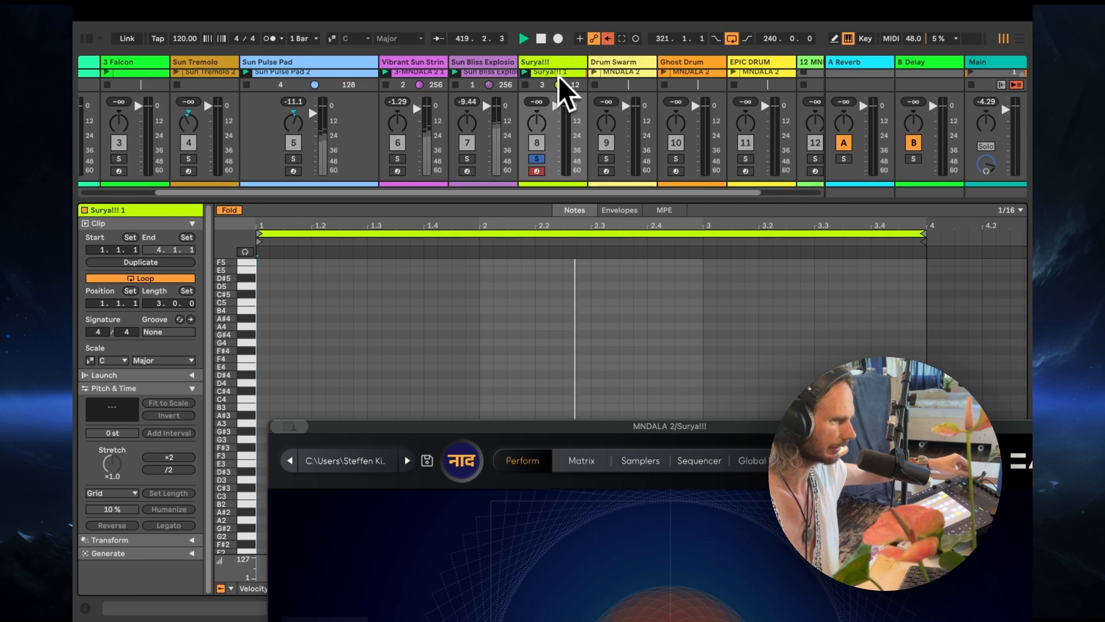
# Step: Enlarge the session area to reach and launch the Surya!!! 2 clip, and bring its plugin window fully into view
pyautogui.moveTo(576, 201); pyautogui.dragTo(572, 268)
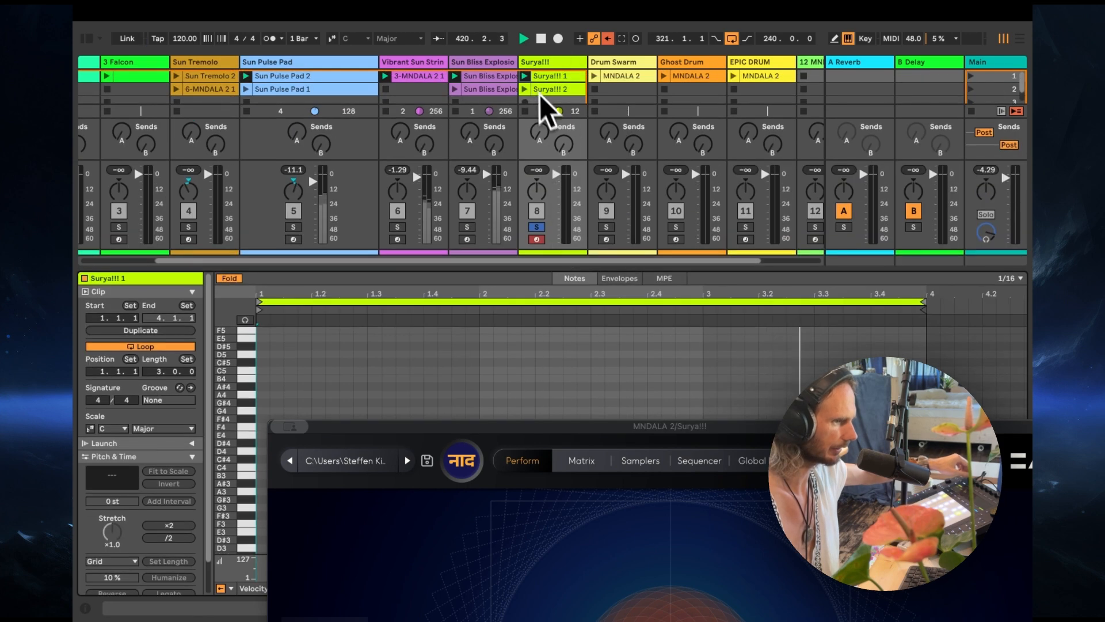
pyautogui.click(527, 91)
pyautogui.click(525, 89)
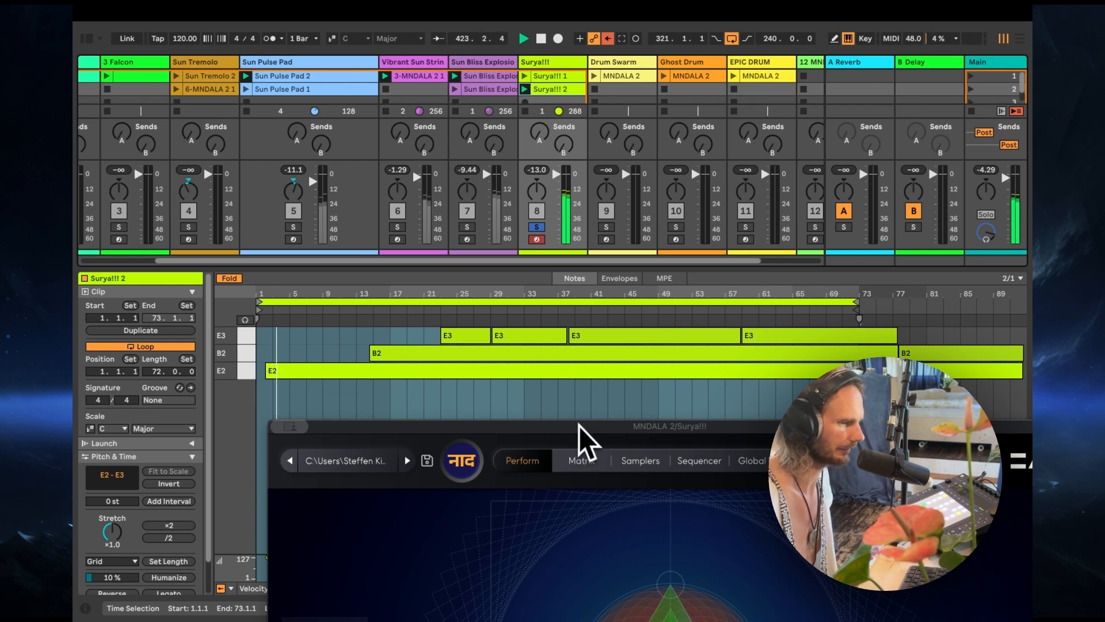
pyautogui.moveTo(580, 423); pyautogui.dragTo(509, 146)
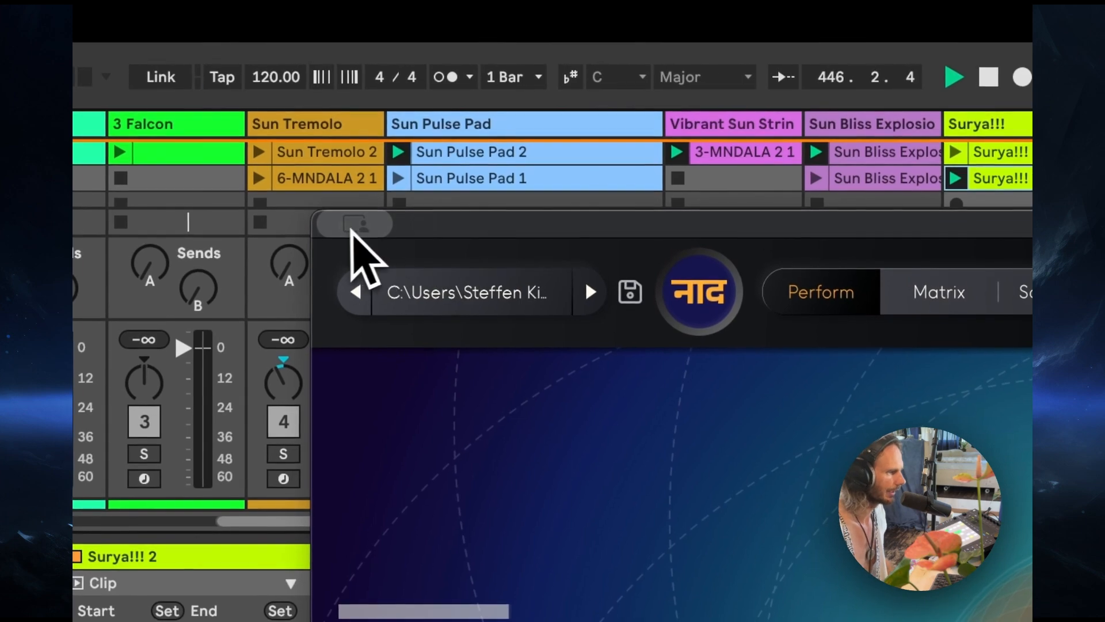
# Step: Close the Surya!!! plugin window and solo the Drum Swarm track
pyautogui.click(354, 225)
pyautogui.click(373, 282)
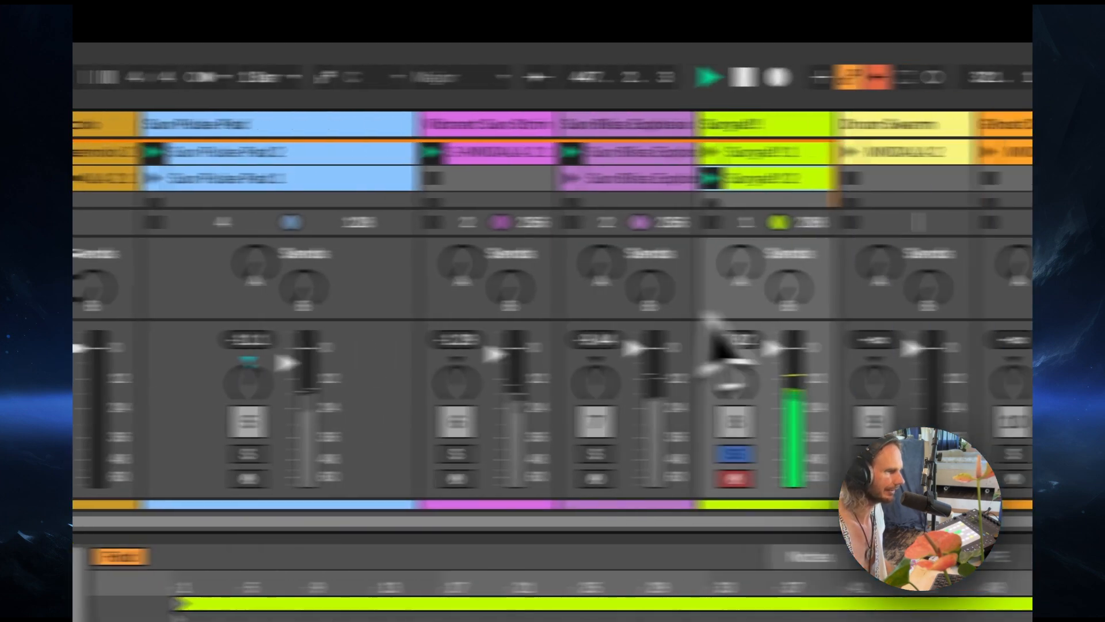
pyautogui.click(873, 455)
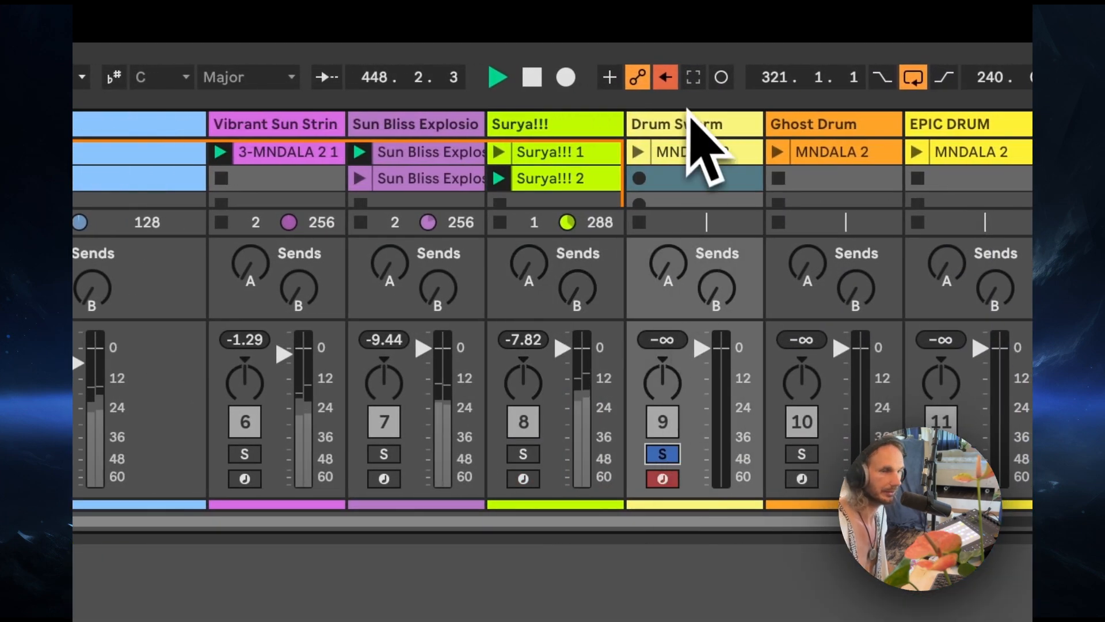
# Step: Launch the Drum Swarm clip and open the track's MNDALA 2 window
pyautogui.click(679, 152)
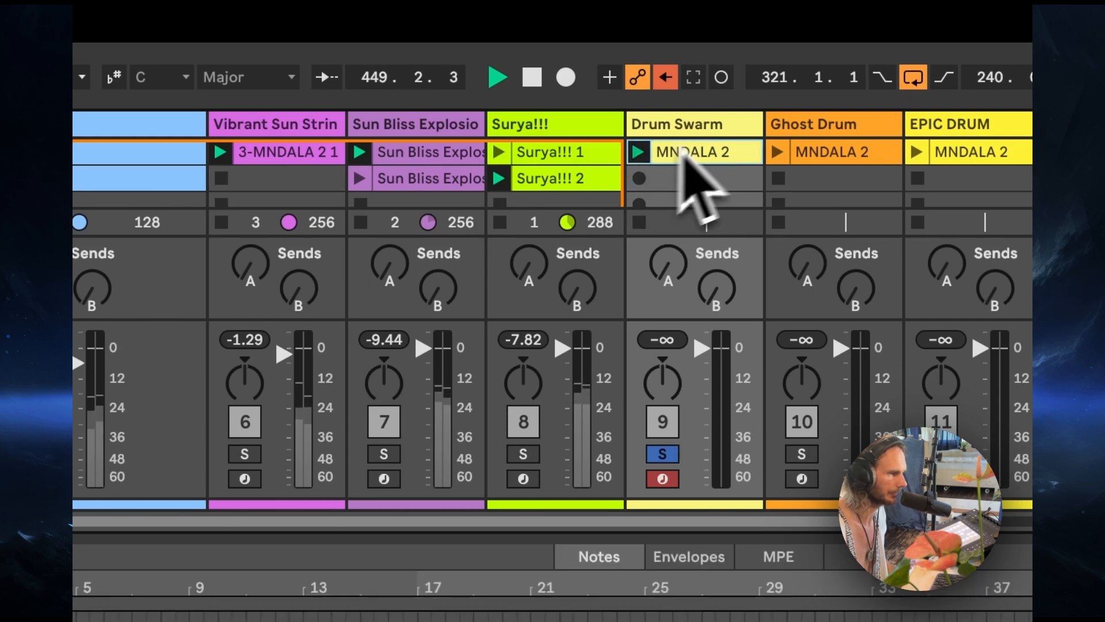
pyautogui.doubleClick(733, 124)
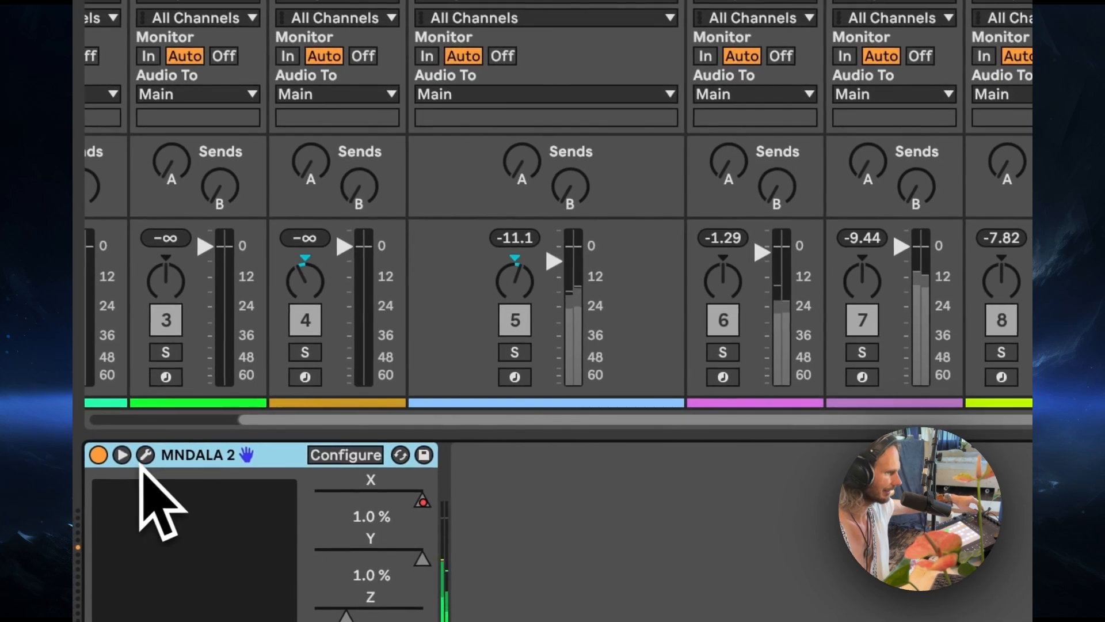
pyautogui.click(145, 456)
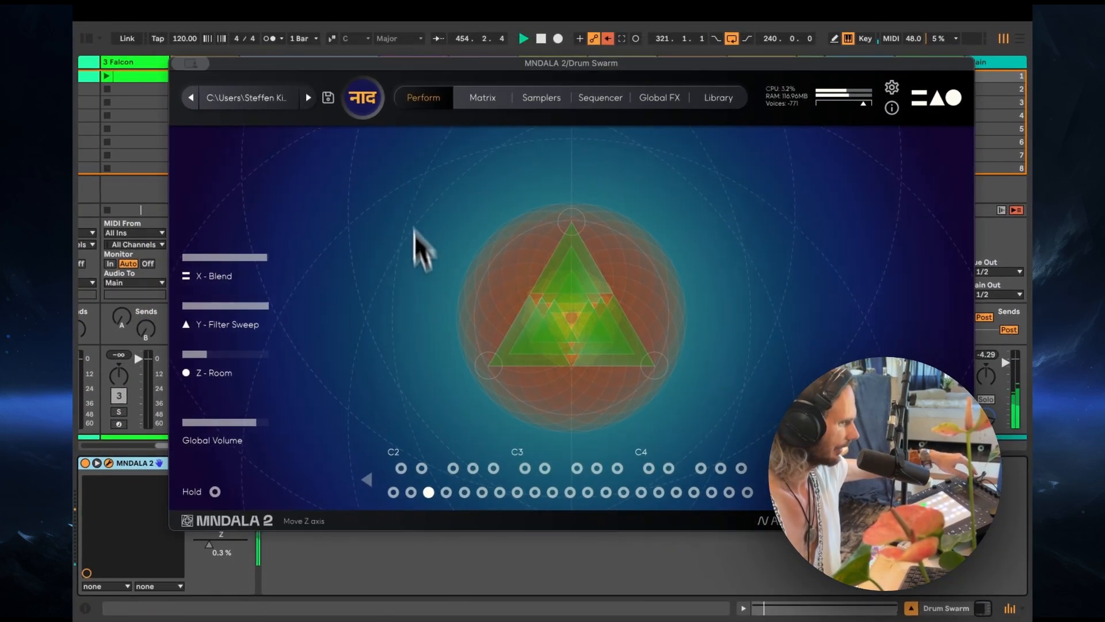
# Step: Watch the Blend, Filter Sweep and Room axes in the Drum Swarm MNDALA 2 window, and close it
pyautogui.click(198, 315)
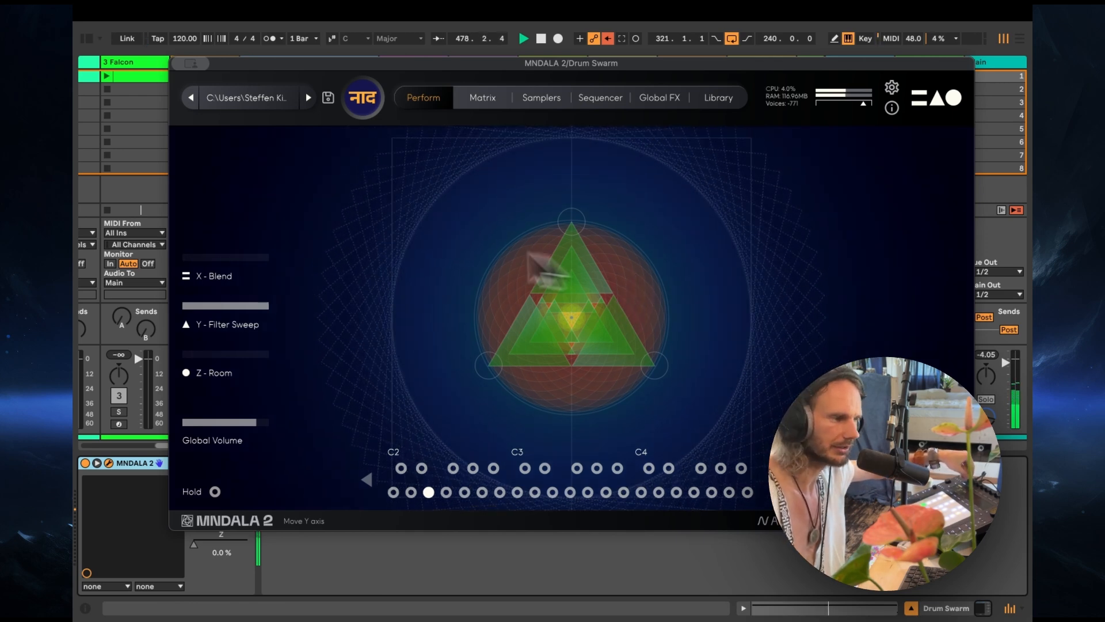
pyautogui.click(198, 66)
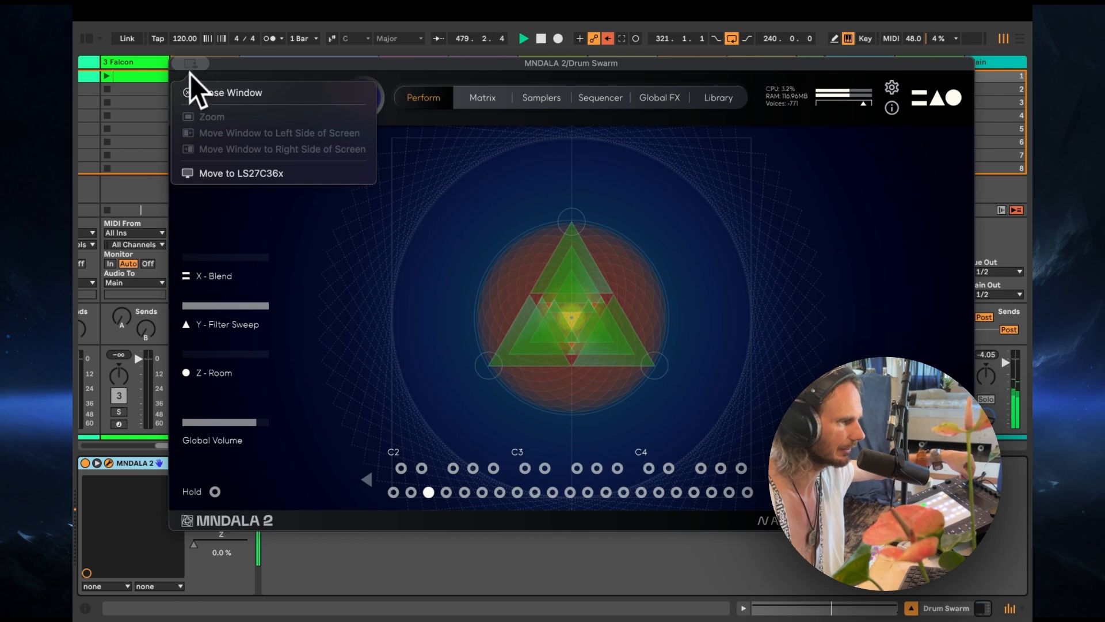
pyautogui.click(185, 92)
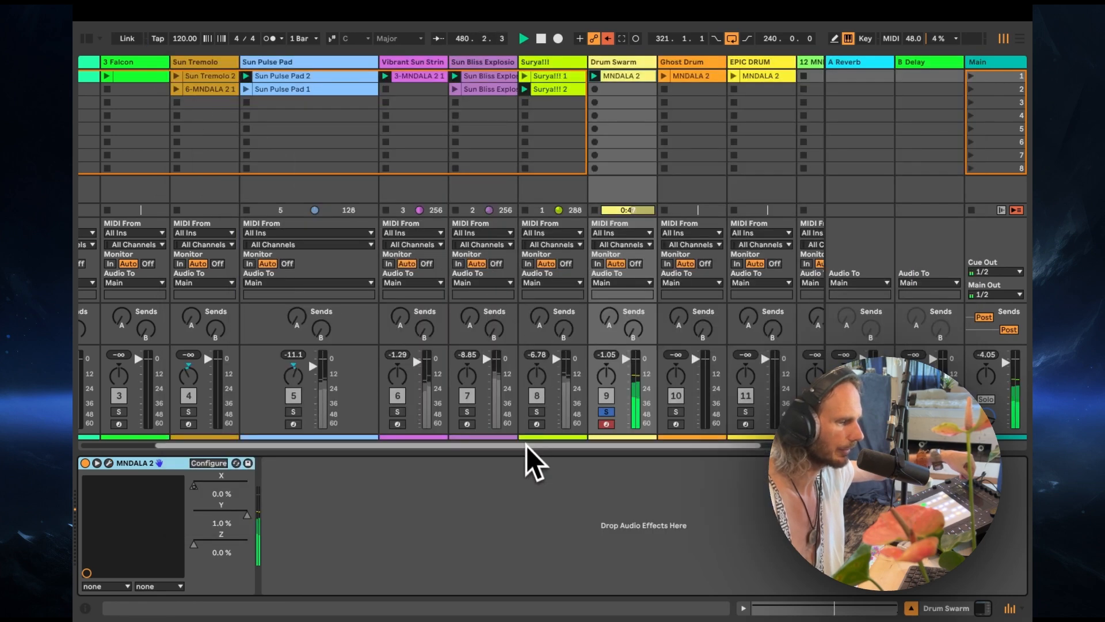
# Step: Solo the Ghost Drum track and launch its MNDALA 2 clip
pyautogui.moveTo(525, 444); pyautogui.dragTo(662, 461)
pyautogui.click(584, 425)
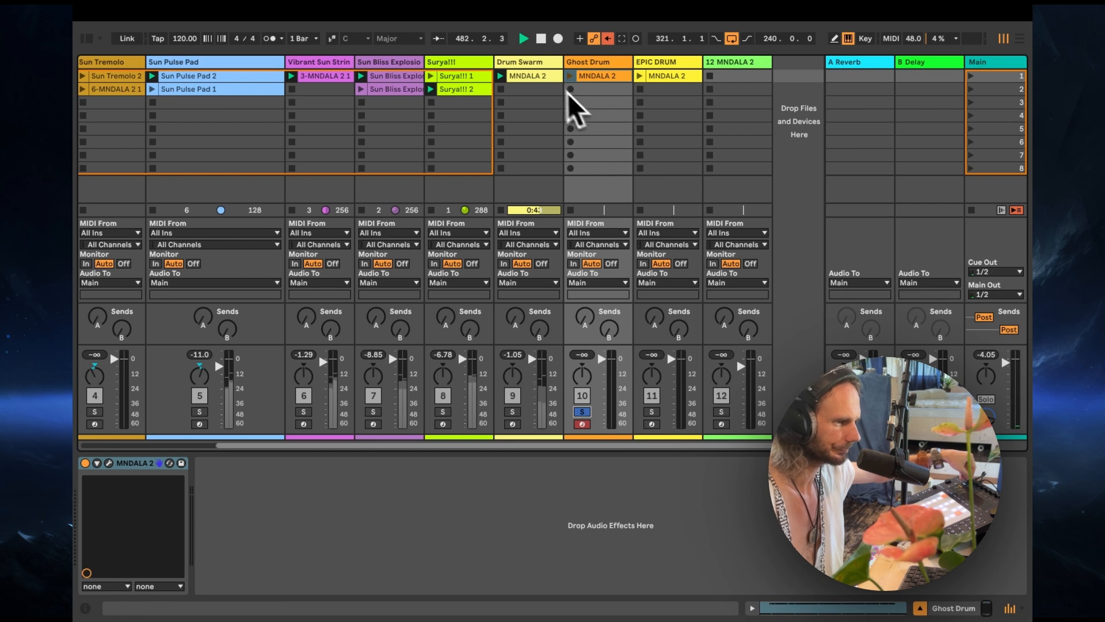
pyautogui.click(570, 76)
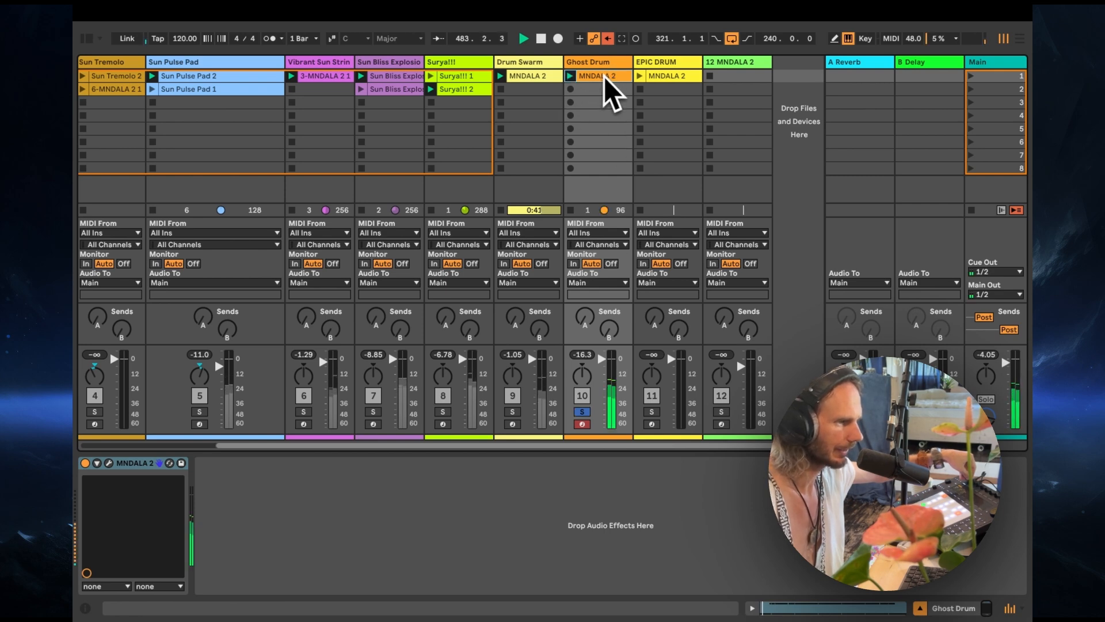
# Step: Open the Ghost Drum plugin window, move it down off the session grid, and open the track's MNDALA 2 clip
pyautogui.click(109, 464)
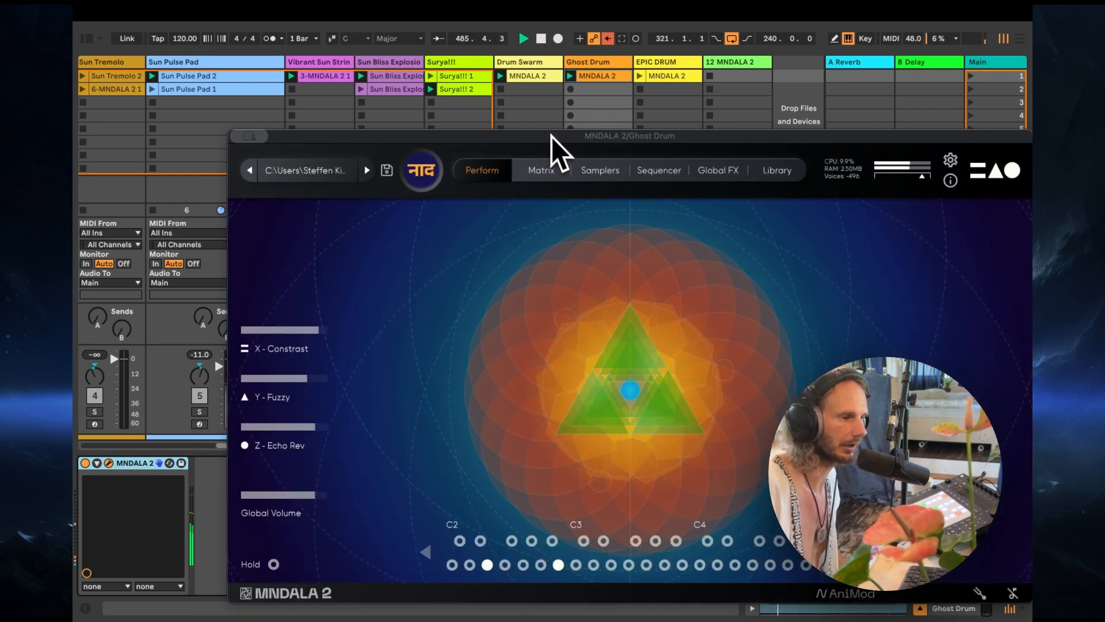
pyautogui.moveTo(551, 137); pyautogui.dragTo(530, 64)
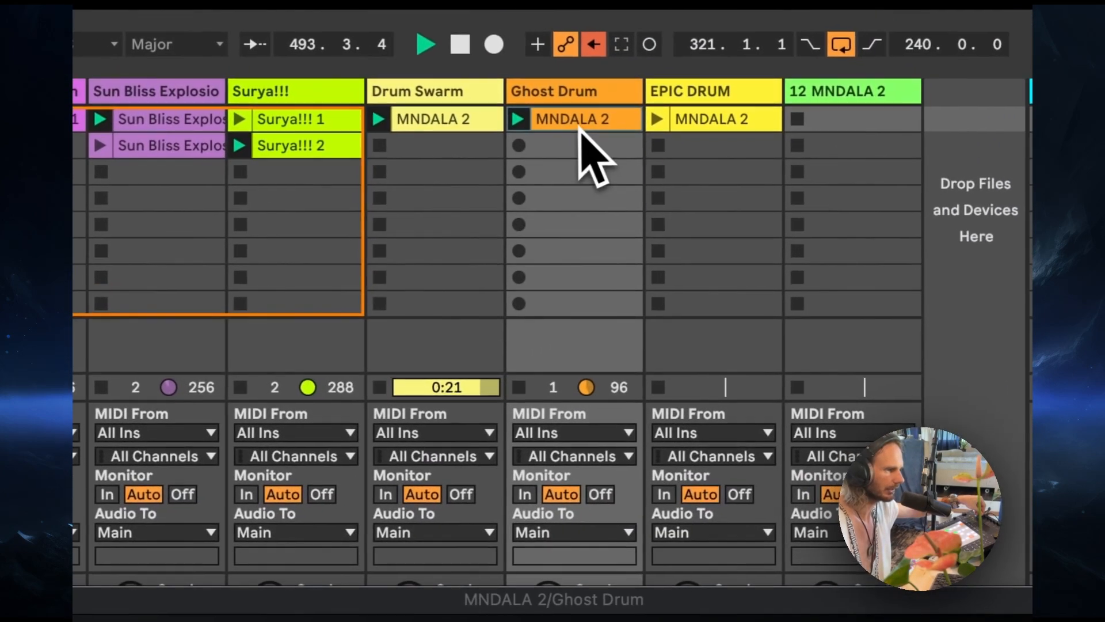
pyautogui.doubleClick(579, 127)
pyautogui.moveTo(593, 600); pyautogui.dragTo(510, 508)
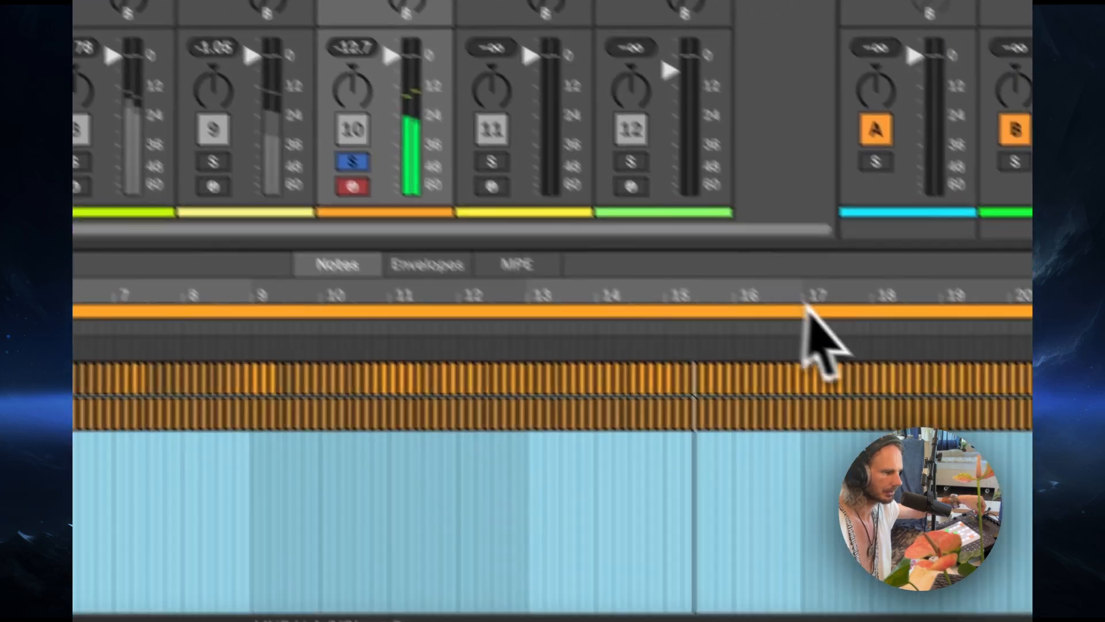
# Step: Enlarge the clip view to show the B2 and E2 notes of the Ghost Drum clip
pyautogui.moveTo(972, 151); pyautogui.dragTo(972, 184)
pyautogui.moveTo(786, 281); pyautogui.dragTo(786, 288)
pyautogui.moveTo(787, 244); pyautogui.dragTo(788, 197)
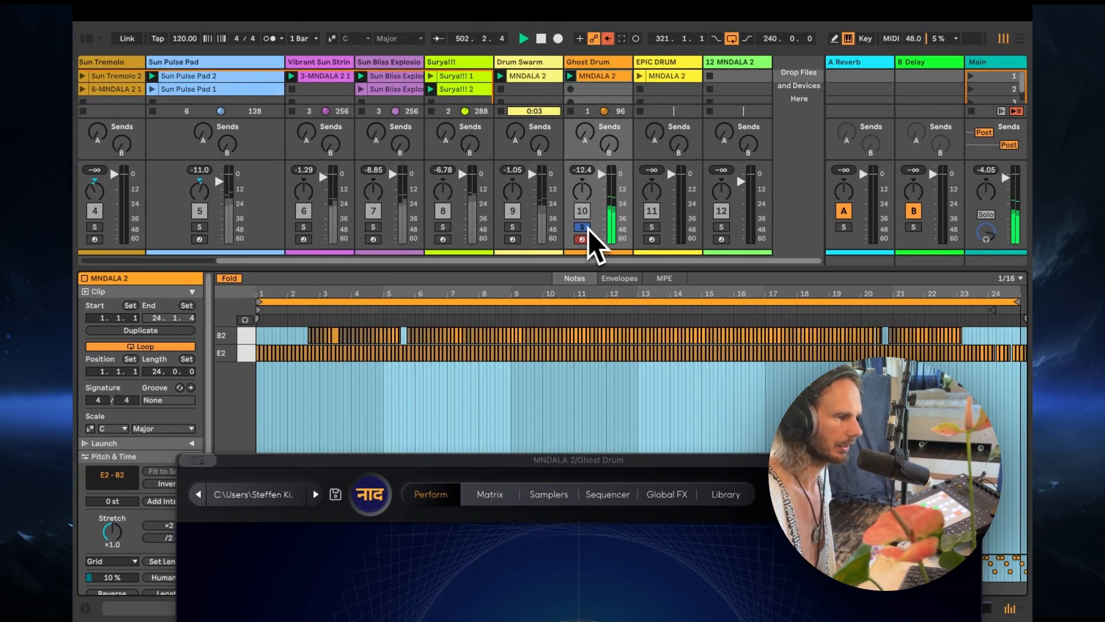
# Step: Bring the Ghost Drum plugin window into view to watch it, move it back off the mixer, and solo the EPIC DRUM track
pyautogui.moveTo(691, 463); pyautogui.dragTo(743, 101)
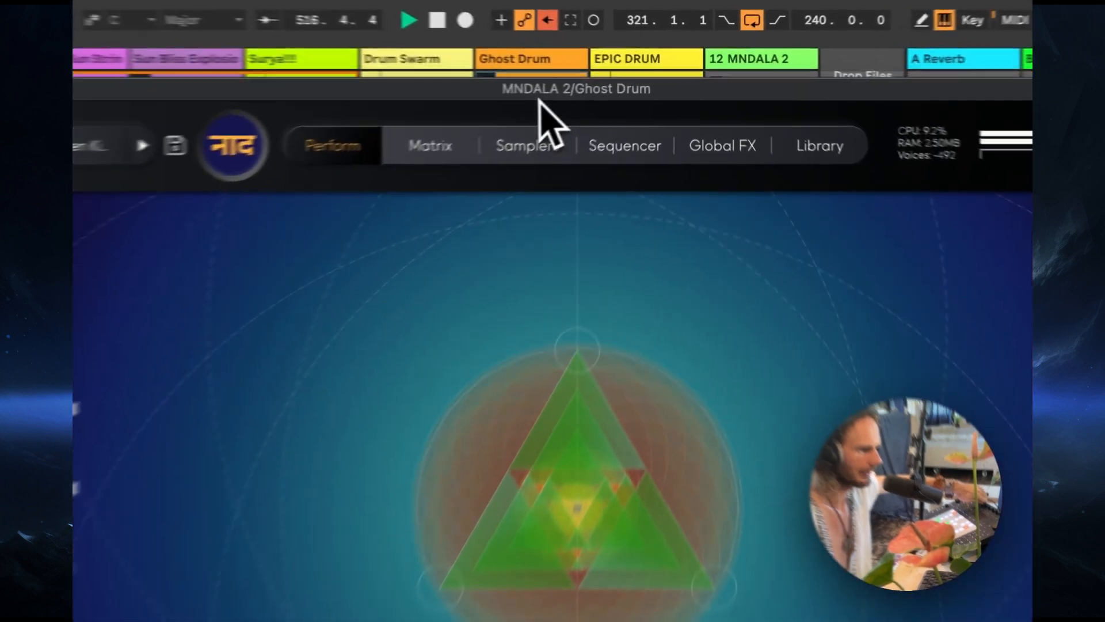
pyautogui.moveTo(541, 95); pyautogui.dragTo(629, 530)
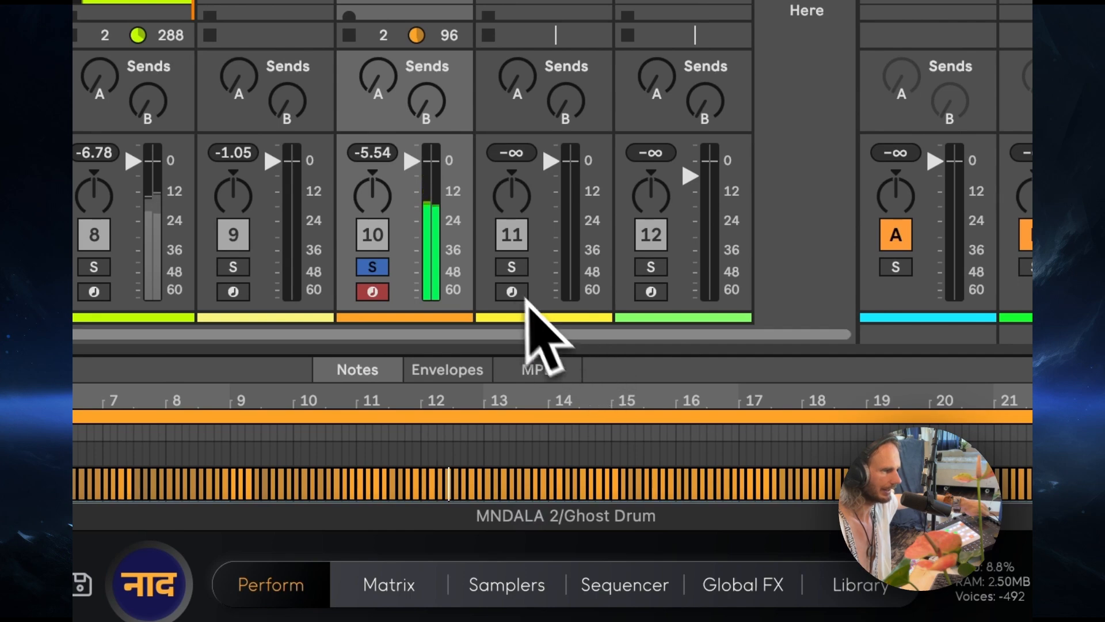
pyautogui.click(542, 242)
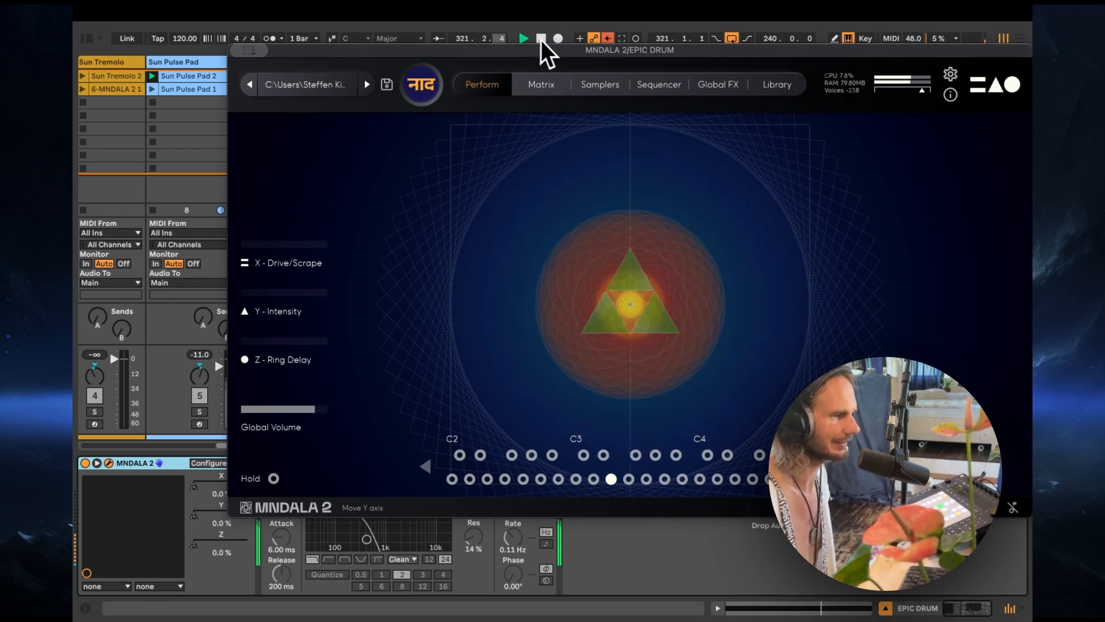
# Step: Stop playback and turn on the Auto Filter on the EPIC DRUM and Sun Pulse tracks, moving the plugin windows aside
pyautogui.moveTo(544, 49); pyautogui.dragTo(915, 191)
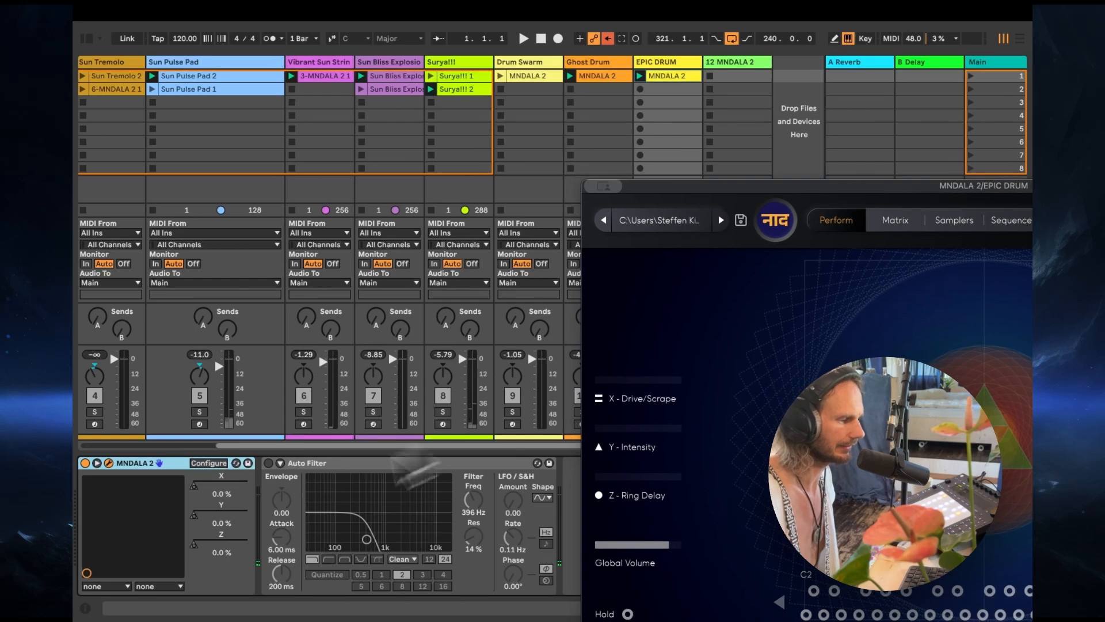
pyautogui.click(268, 464)
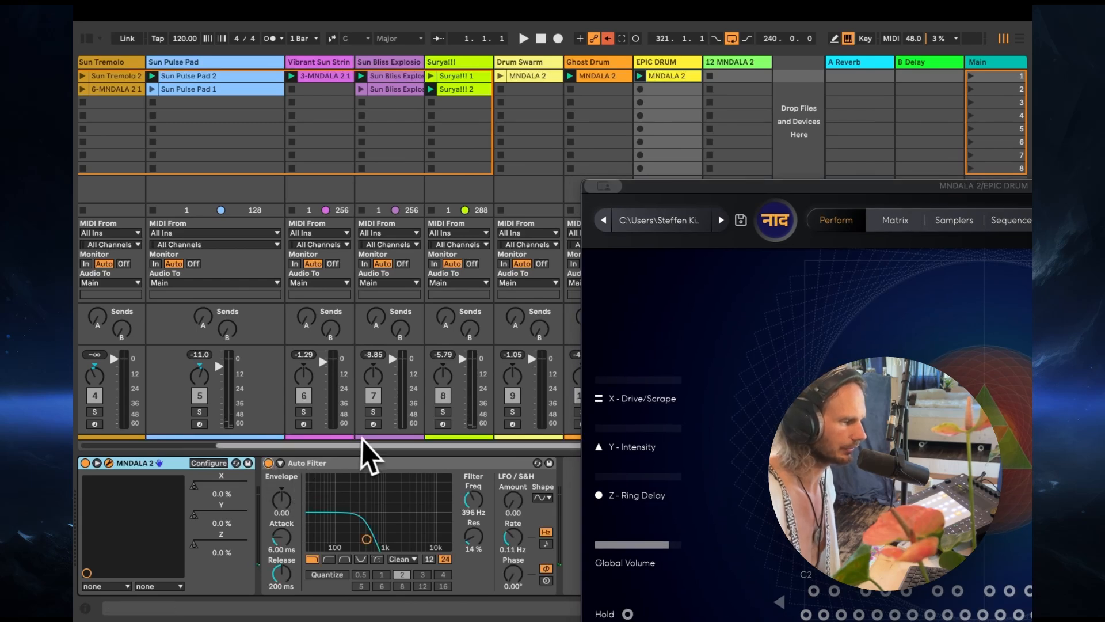
pyautogui.moveTo(365, 447); pyautogui.dragTo(230, 446)
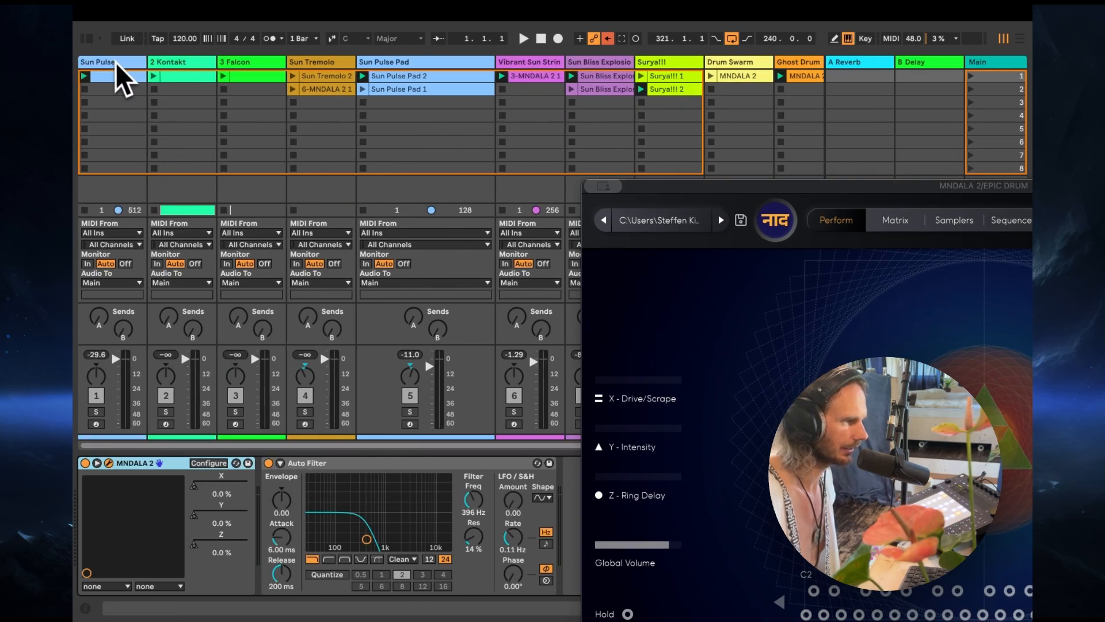
pyautogui.click(122, 78)
pyautogui.moveTo(386, 58); pyautogui.dragTo(786, 146)
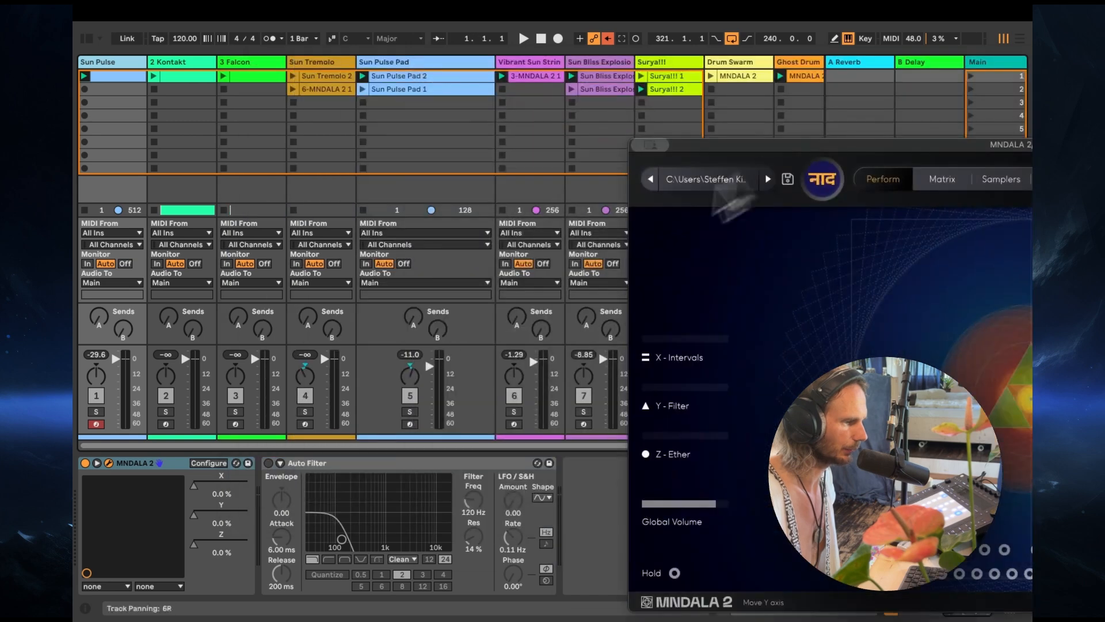
pyautogui.click(268, 464)
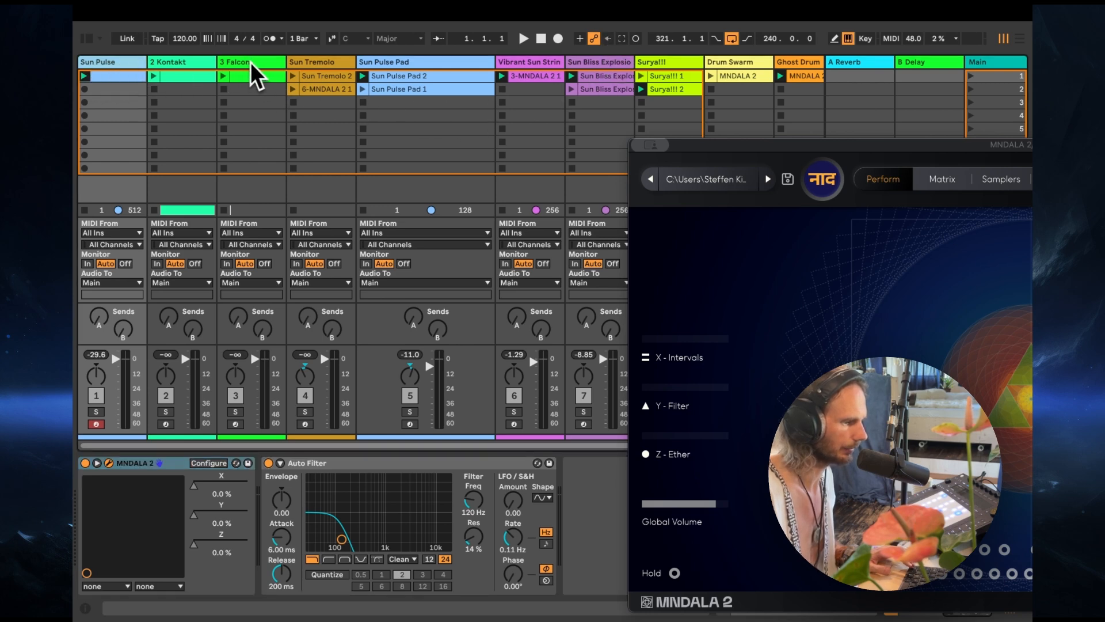
# Step: Reselect the Sun Pulse track, switch to the Arrangement View, and return all tracks to arrangement playback
pyautogui.click(180, 65)
pyautogui.click(121, 63)
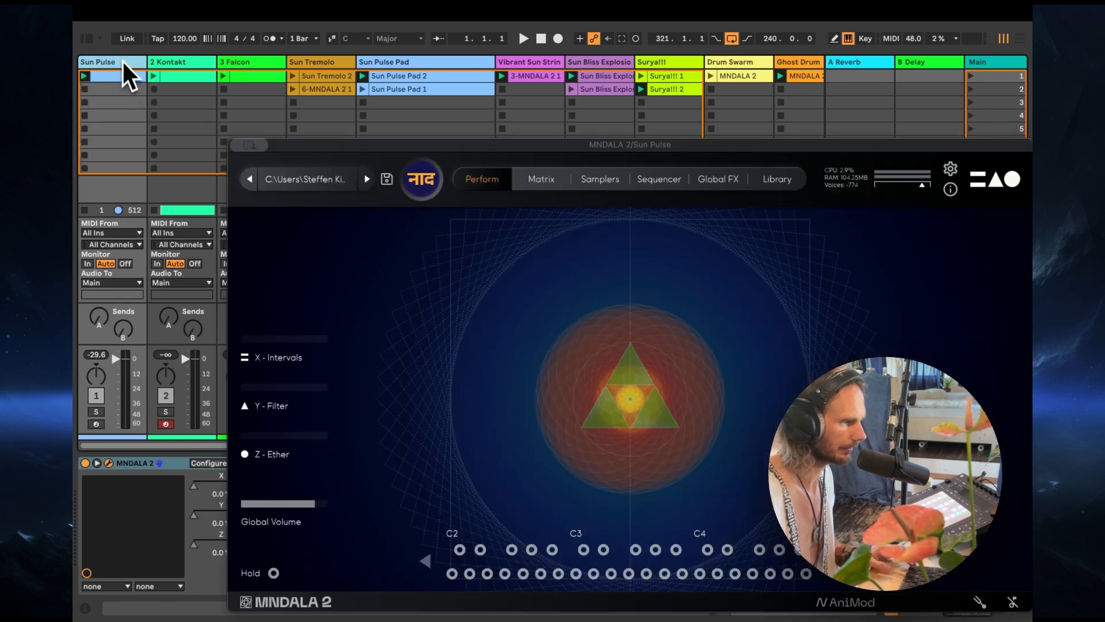
pyautogui.press('Tab')
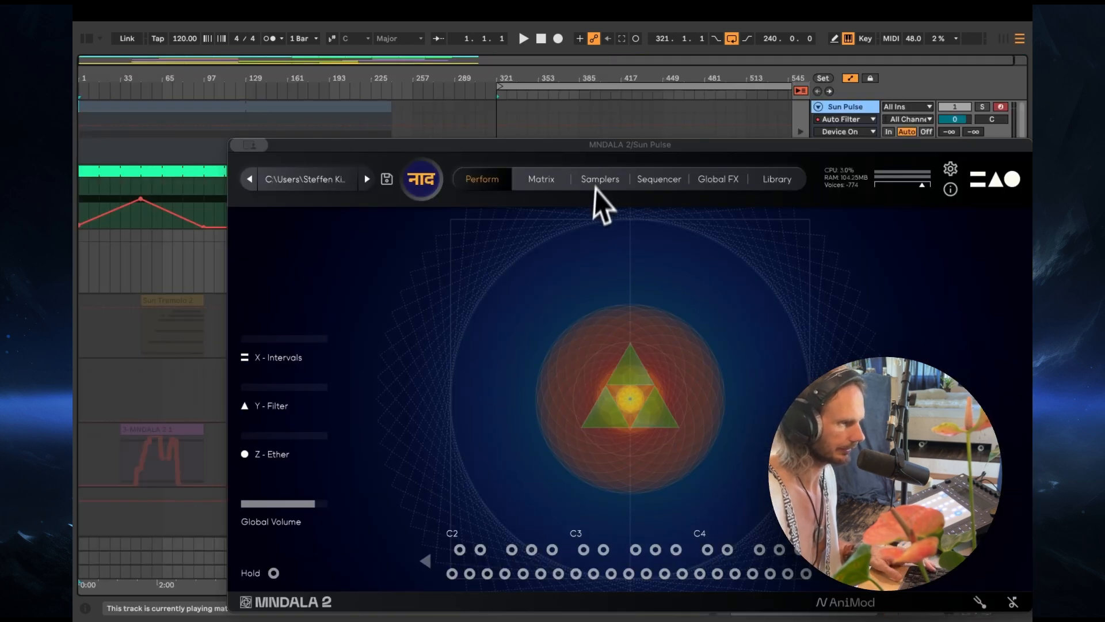
pyautogui.click(800, 91)
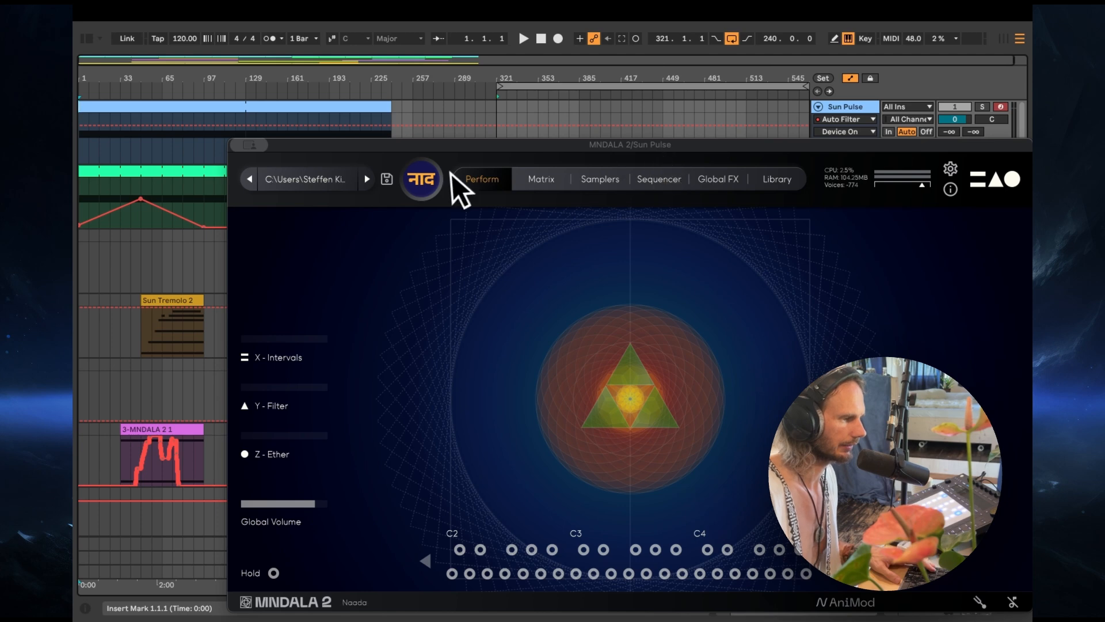
# Step: Close the Sun Pulse plugin window, turn off looping, and clear the song start time set at the loop region
pyautogui.click(251, 147)
pyautogui.click(271, 177)
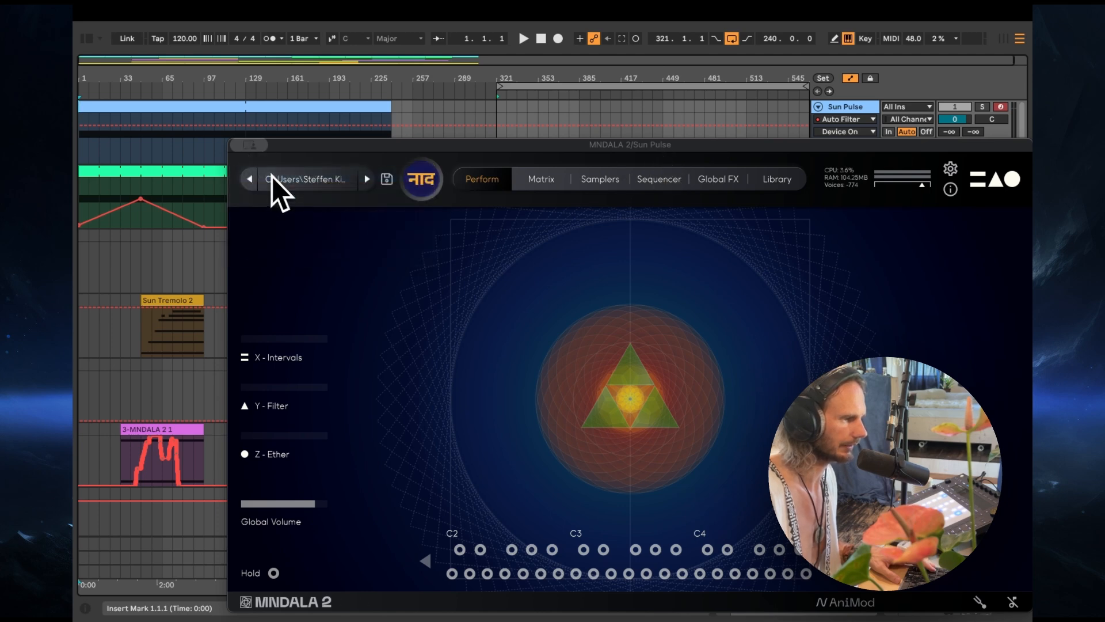
pyautogui.moveTo(436, 60); pyautogui.dragTo(448, 65)
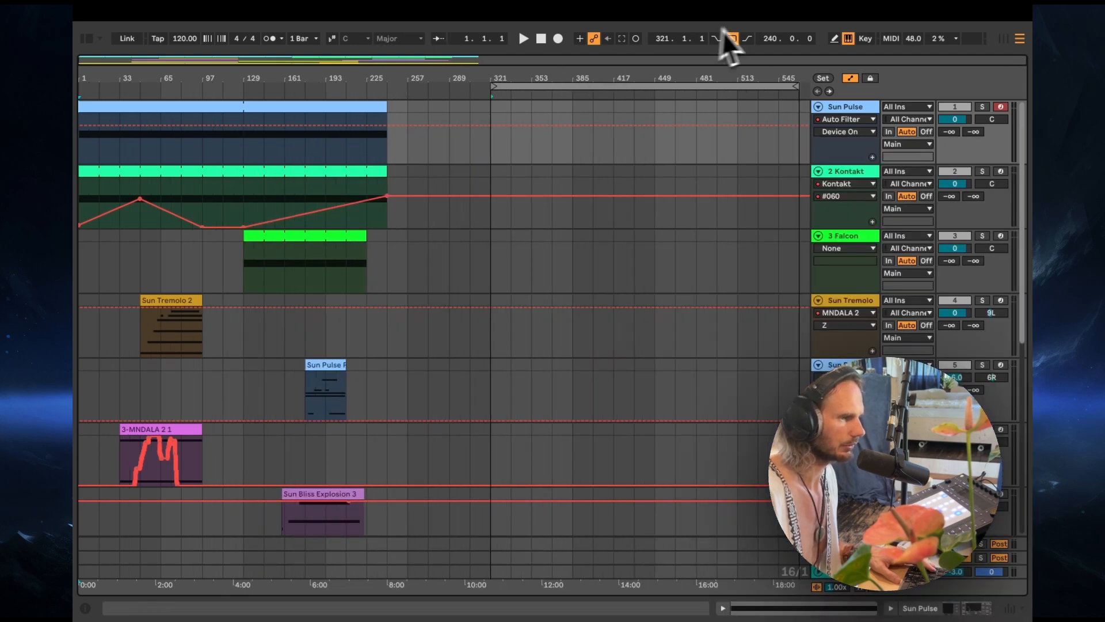
pyautogui.click(737, 39)
pyautogui.rightClick(695, 87)
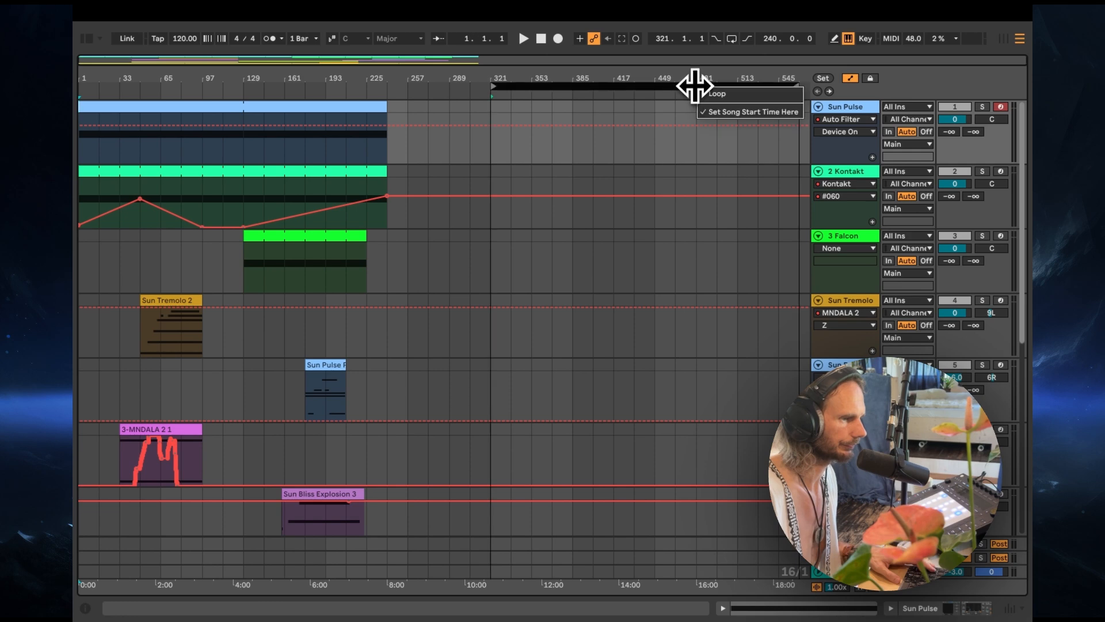
pyautogui.click(748, 112)
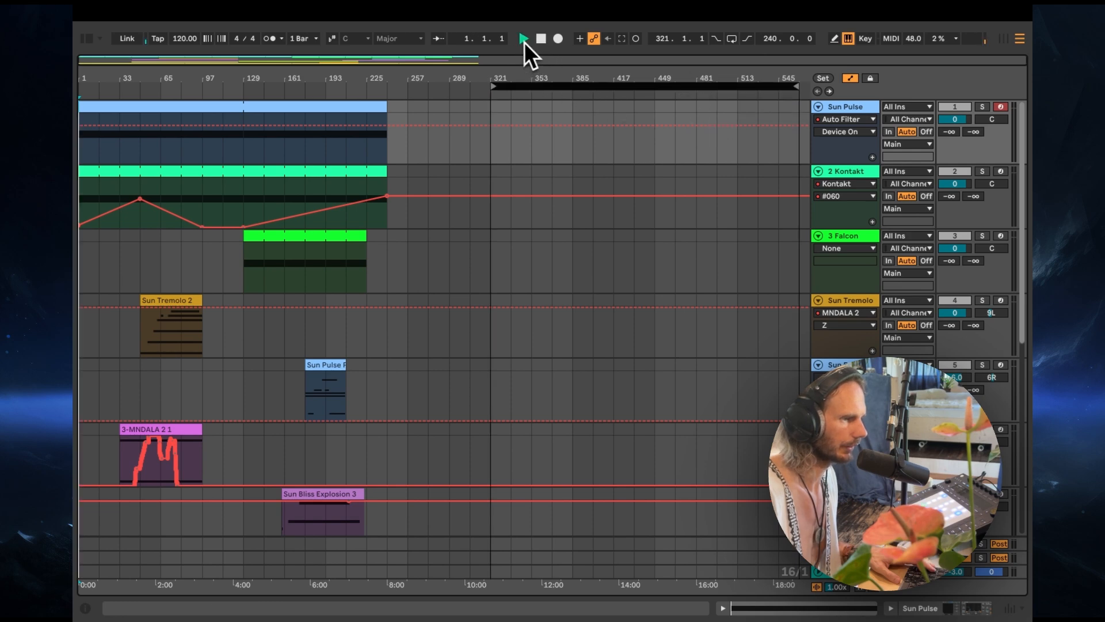
# Step: Play the arrangement from bar 1 and clear the track solo so that all tracks are heard
pyautogui.click(524, 39)
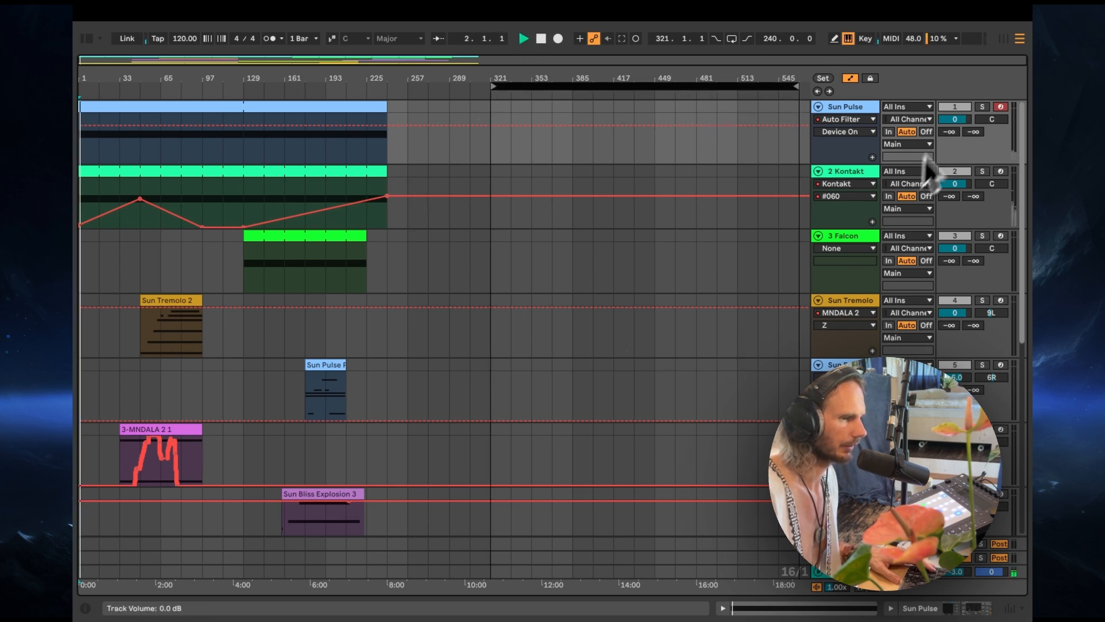
pyautogui.click(983, 109)
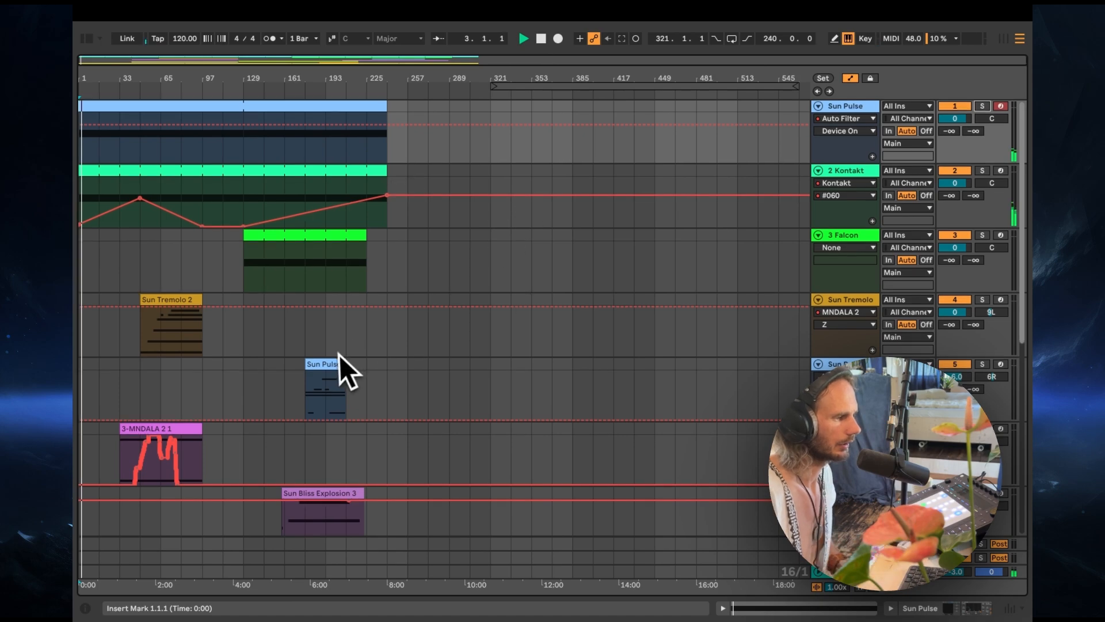
# Step: Find the EPIC DRUM track in the arrangement and close its MNDALA 2 window
pyautogui.scroll(-5, 340, 355)
pyautogui.scroll(-3, 336, 355)
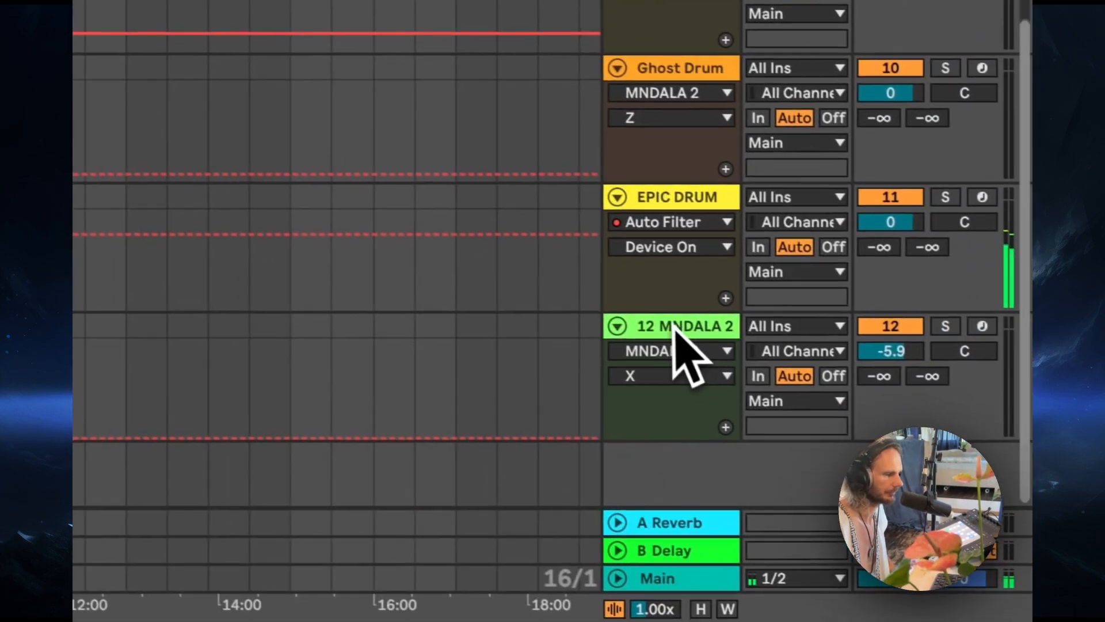
pyautogui.click(679, 461)
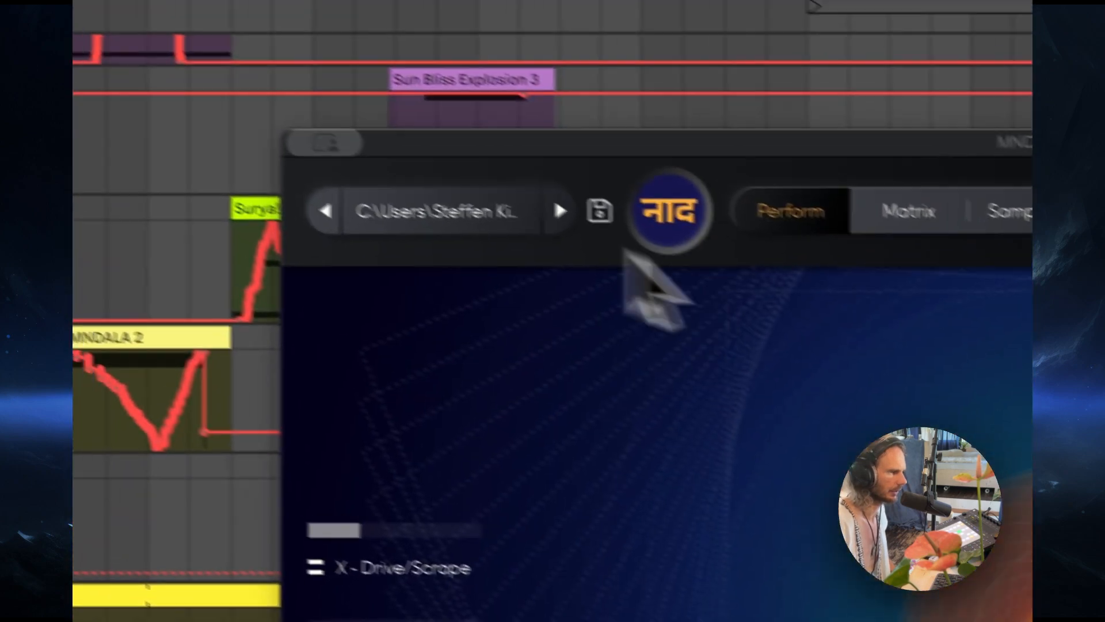
pyautogui.moveTo(301, 141)
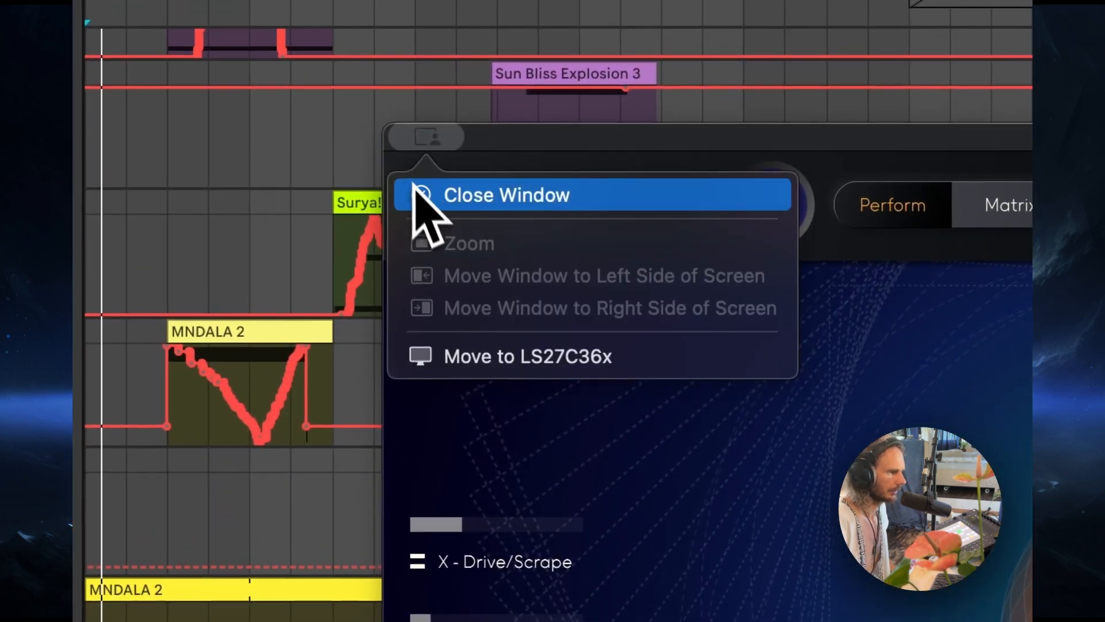
pyautogui.click(312, 199)
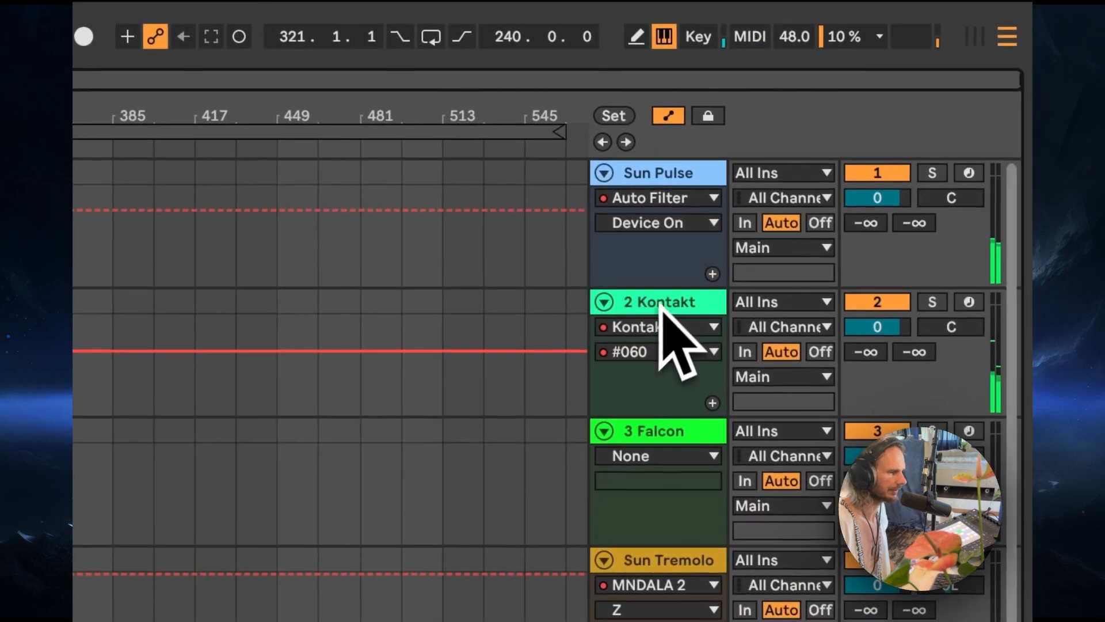
# Step: Select the 2 Kontakt track and open its Kontakt plugin window
pyautogui.click(671, 295)
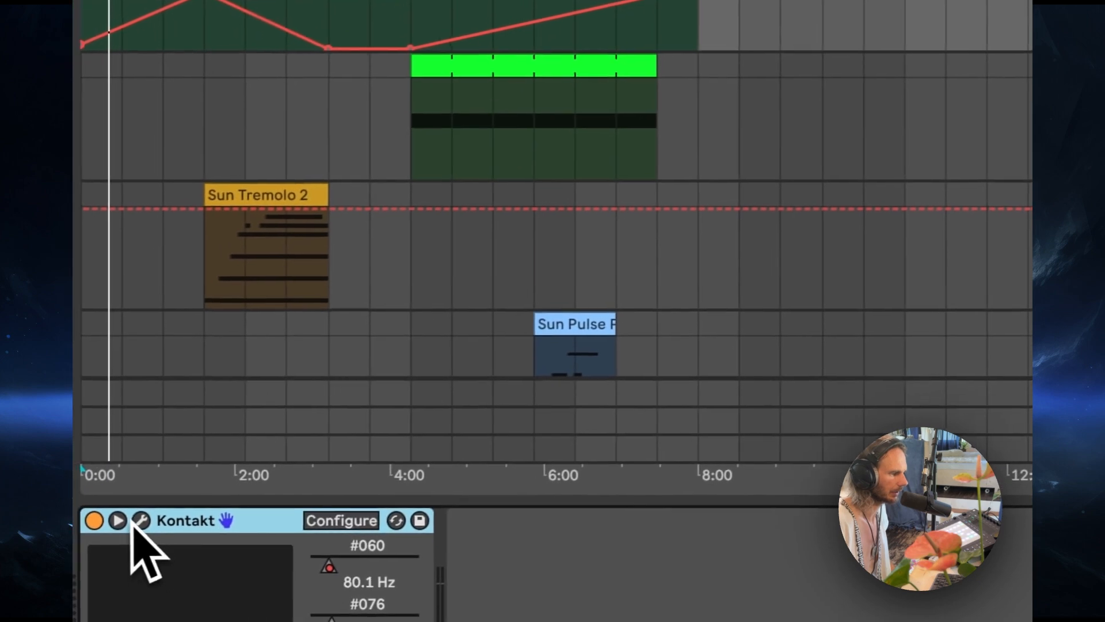
pyautogui.click(144, 519)
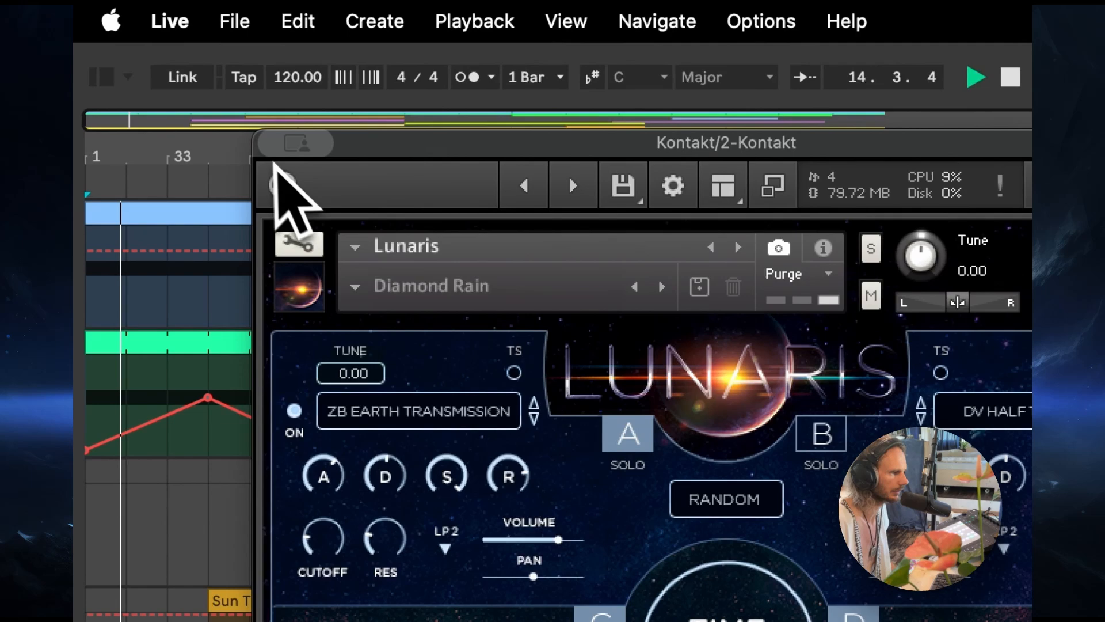
# Step: Close the Kontakt plugin window and clear the solo on the 2 Kontakt track
pyautogui.click(227, 46)
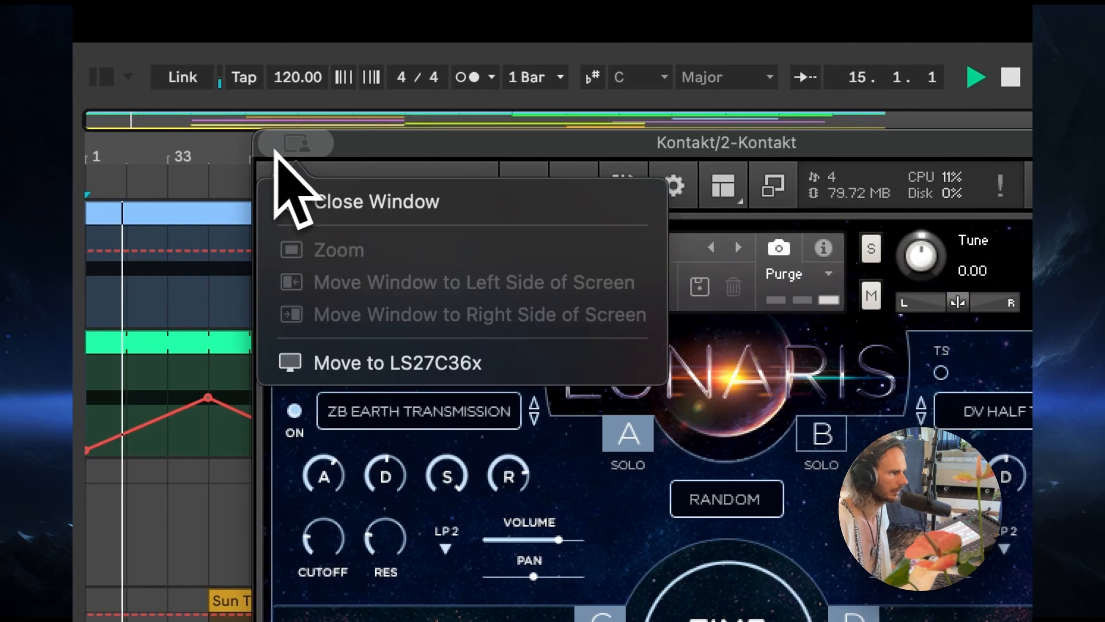
pyautogui.click(290, 202)
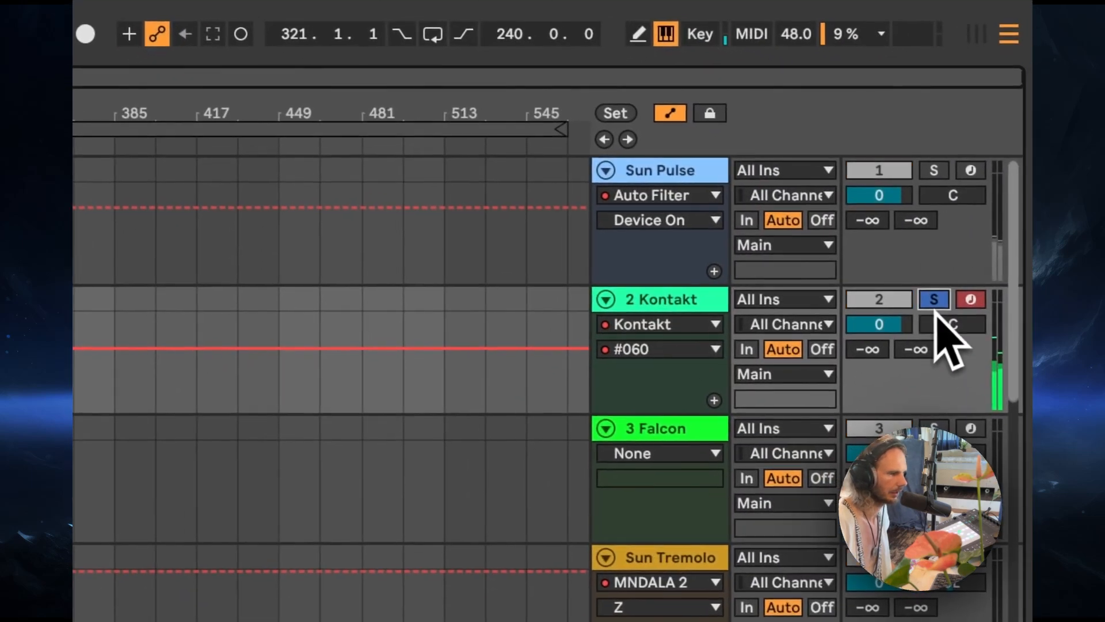
pyautogui.click(960, 308)
pyautogui.scroll(-5, 278, 323)
pyautogui.scroll(5, 313, 310)
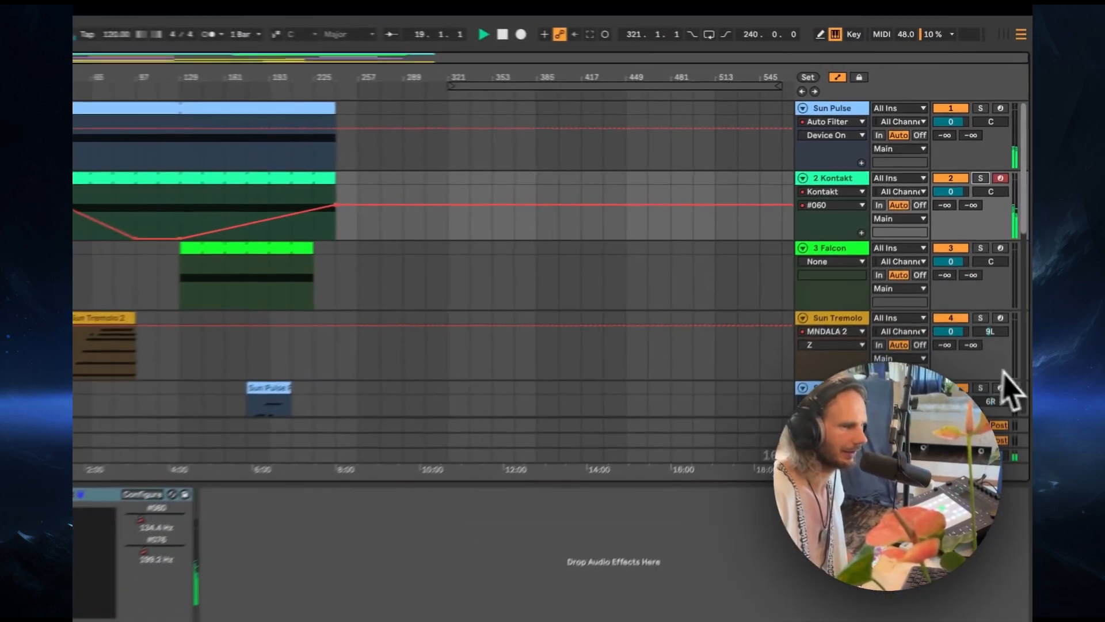
# Step: Return to the Arrangement View and hide the device view to make room for more tracks
pyautogui.click(1000, 5)
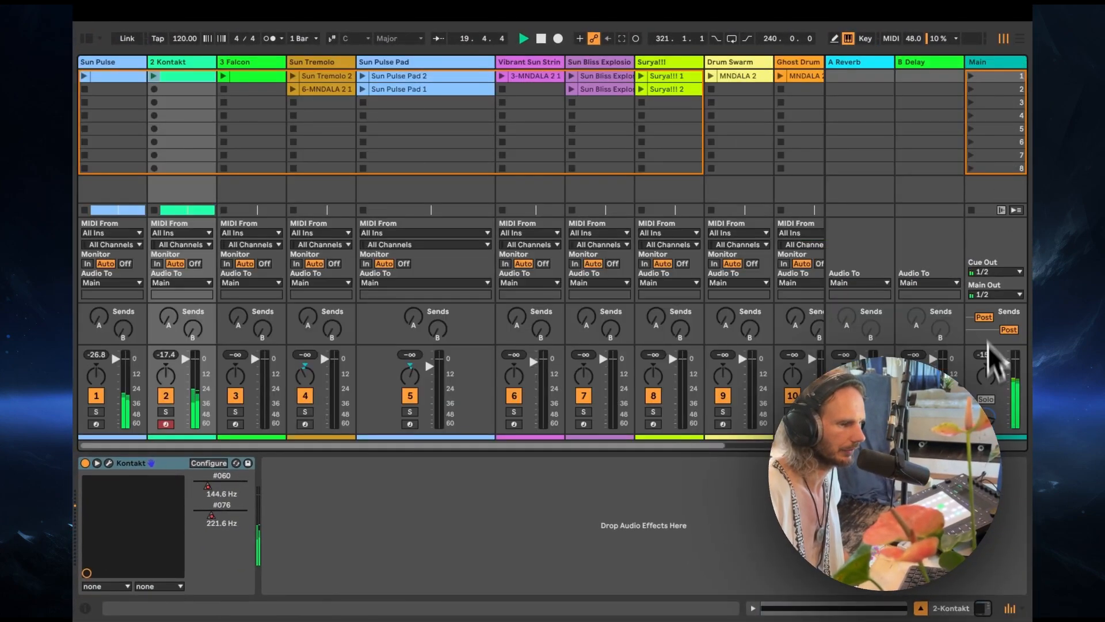
pyautogui.click(1020, 38)
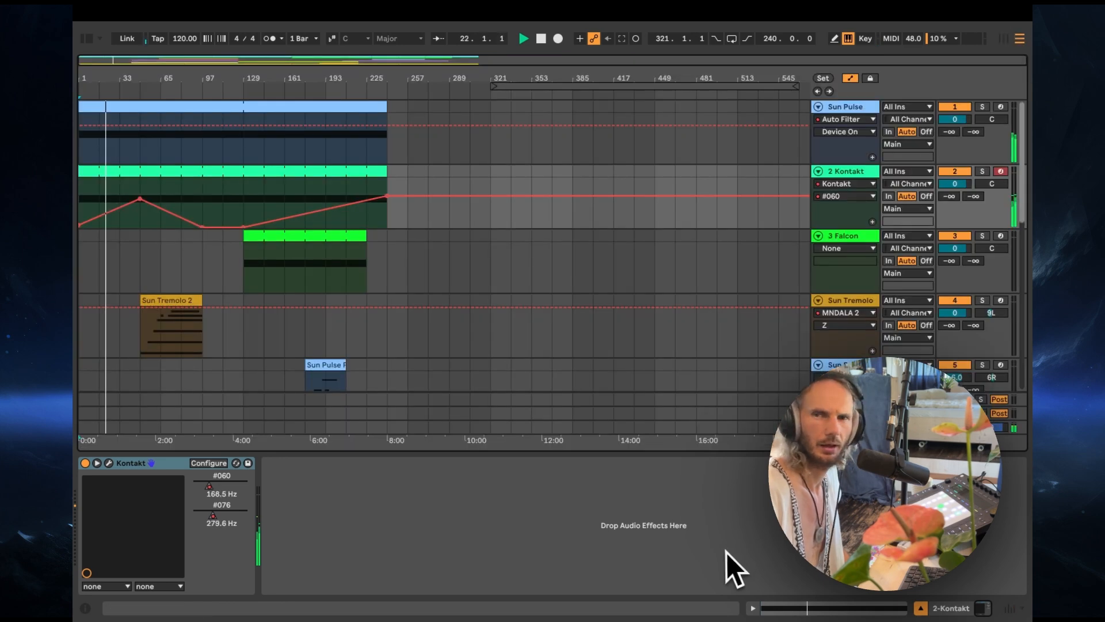
pyautogui.click(920, 608)
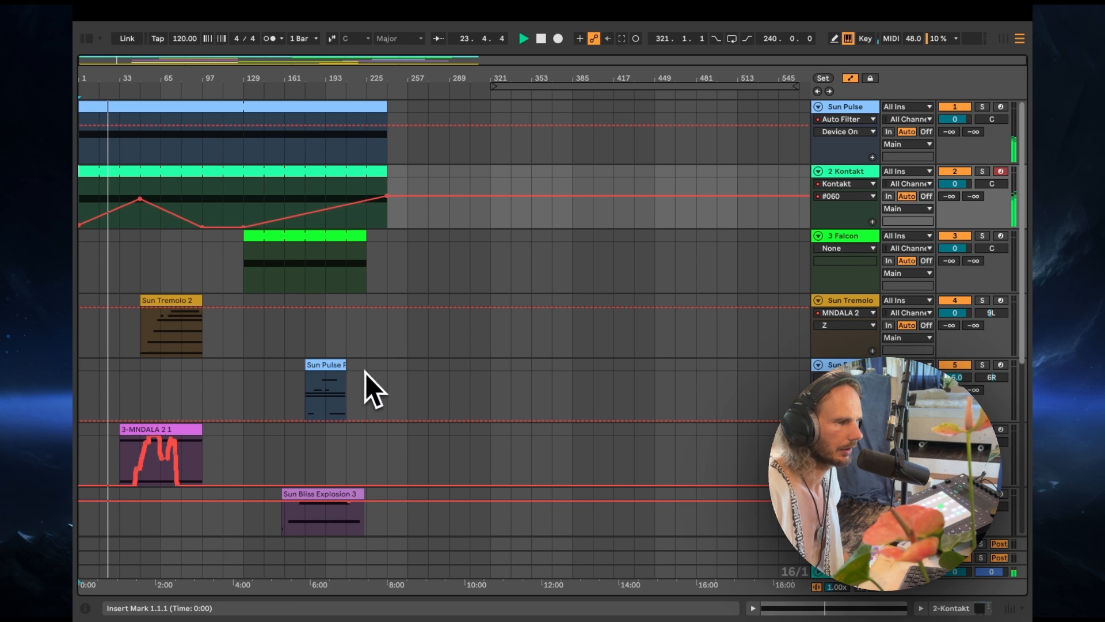
pyautogui.scroll(-8, 365, 373)
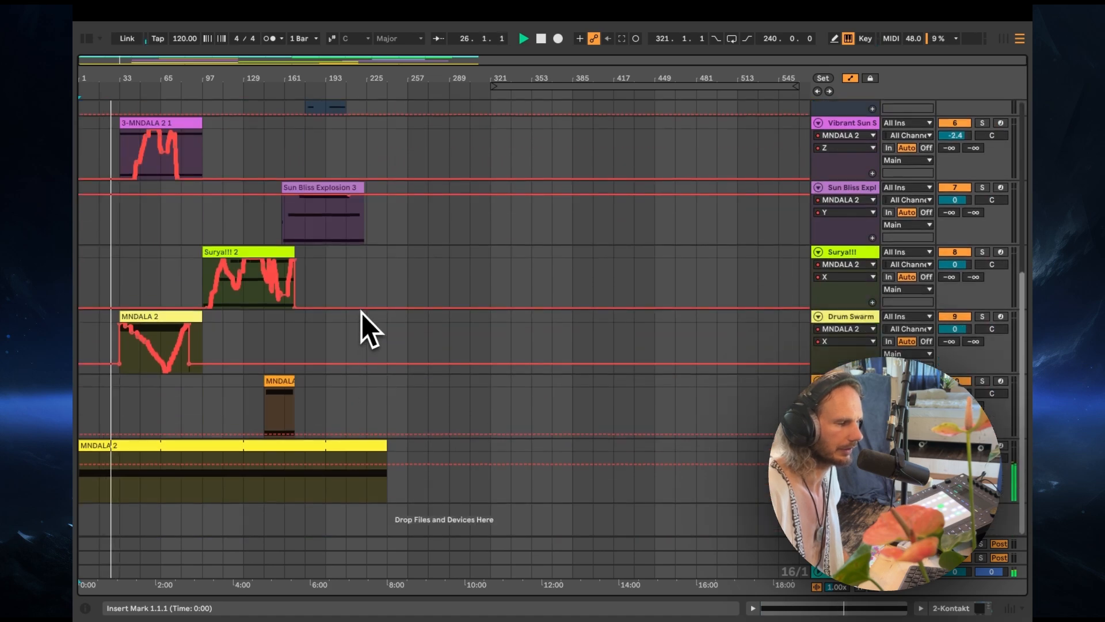
pyautogui.scroll(8, 362, 313)
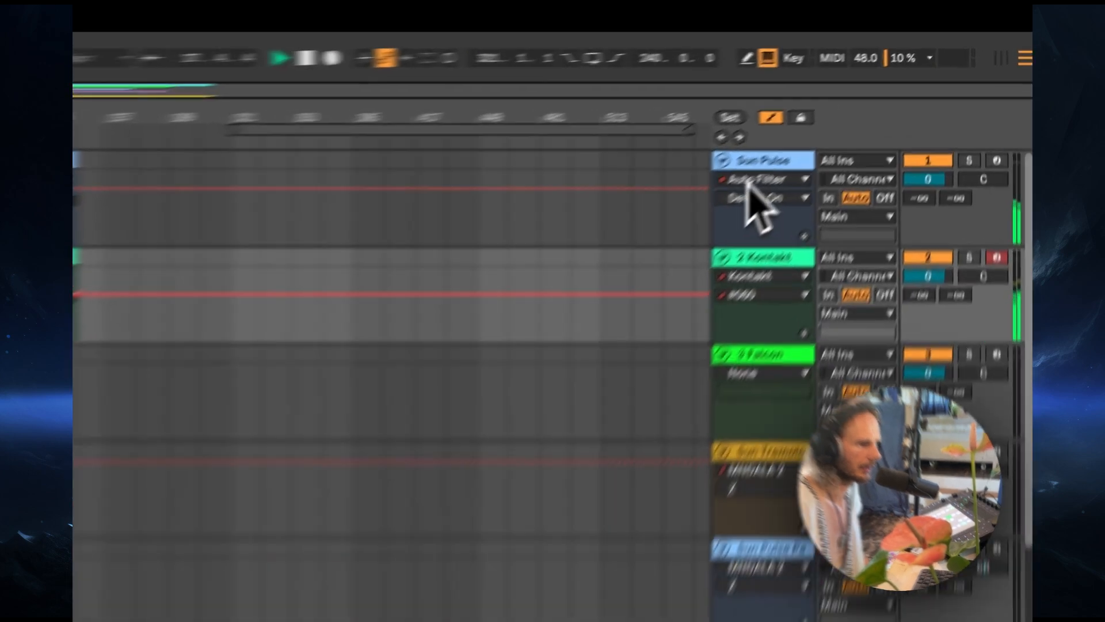
# Step: Show the Sun Pulse track's MNDALA 2 X and Y automation, and set its lane back to Auto Filter
pyautogui.click(845, 119)
pyautogui.click(777, 286)
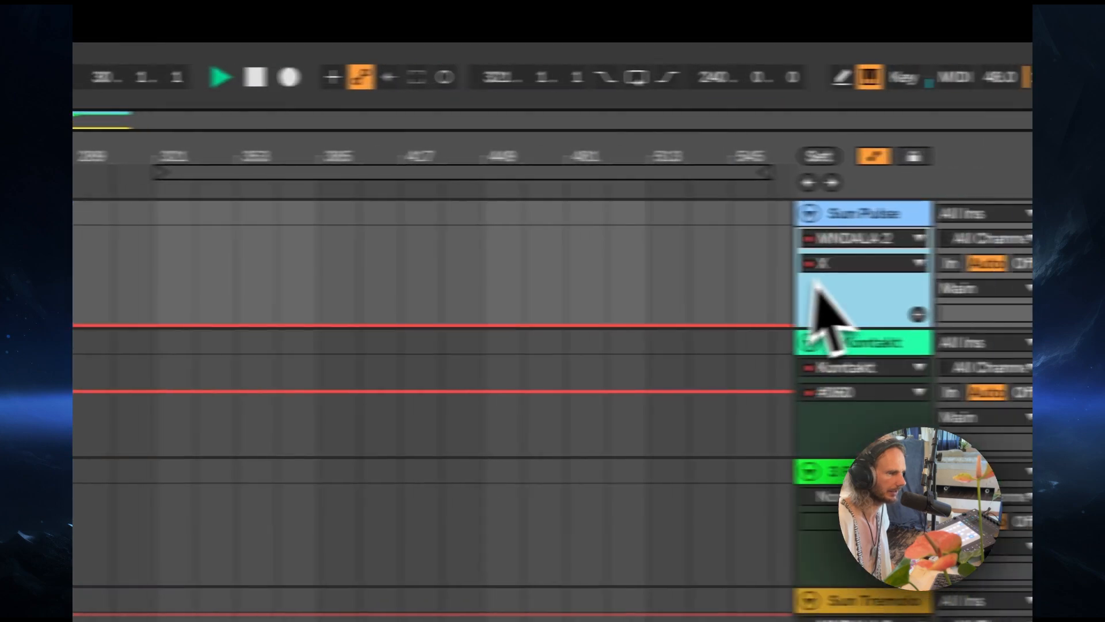
pyautogui.click(754, 264)
pyautogui.click(770, 331)
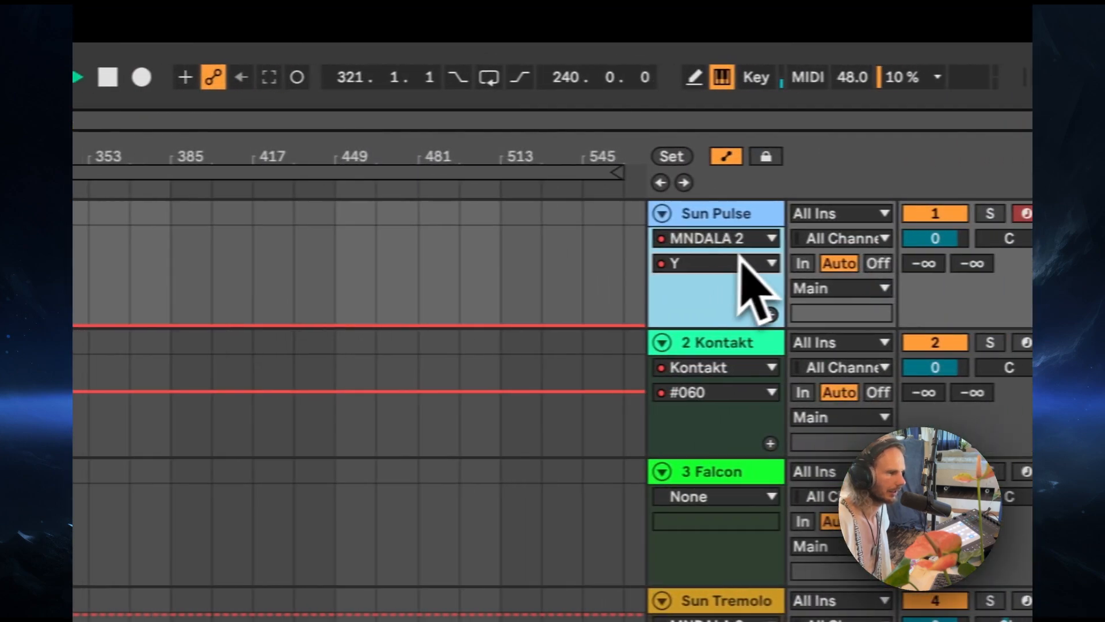
pyautogui.click(726, 238)
pyautogui.click(716, 300)
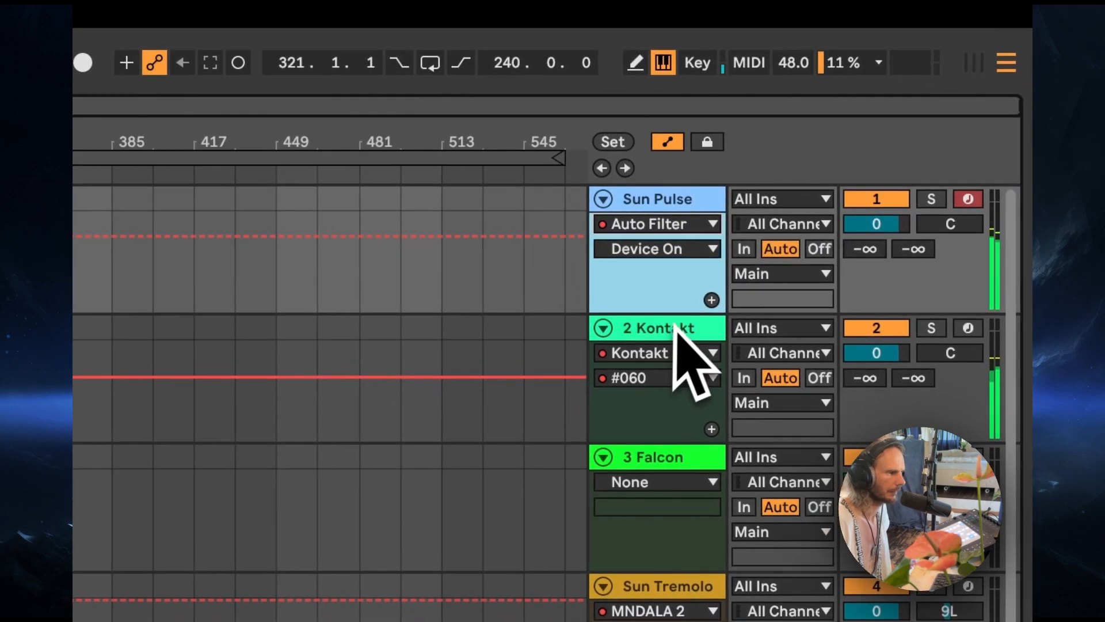
# Step: Examine the clips and automation on all tracks in an enlarged timeline while the arrangement plays
pyautogui.scroll(-3, 677, 328)
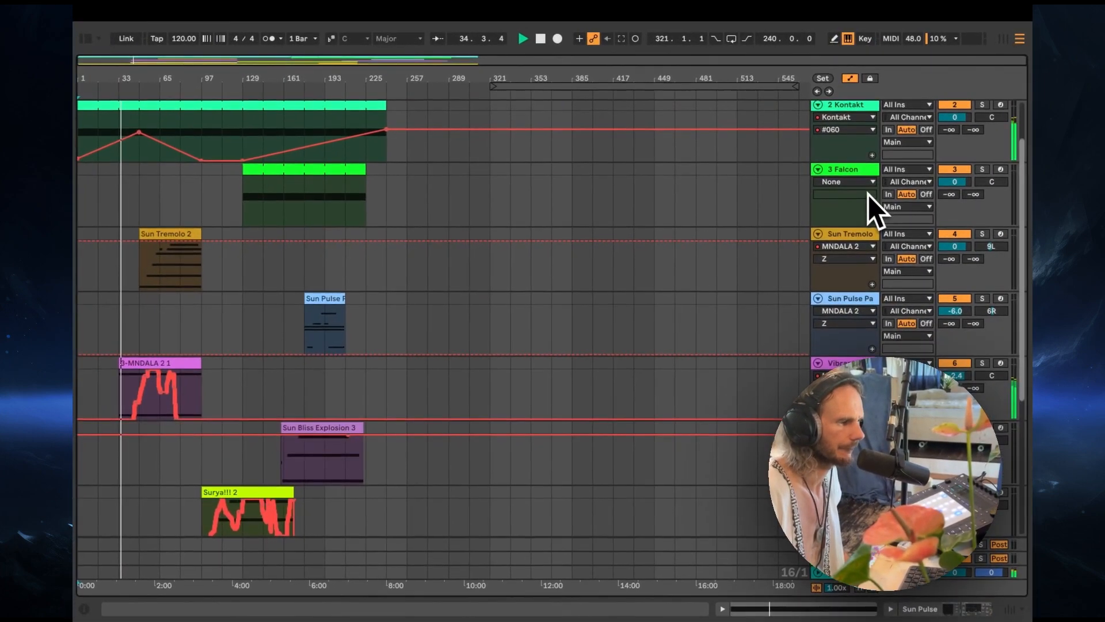
pyautogui.scroll(-2, 868, 195)
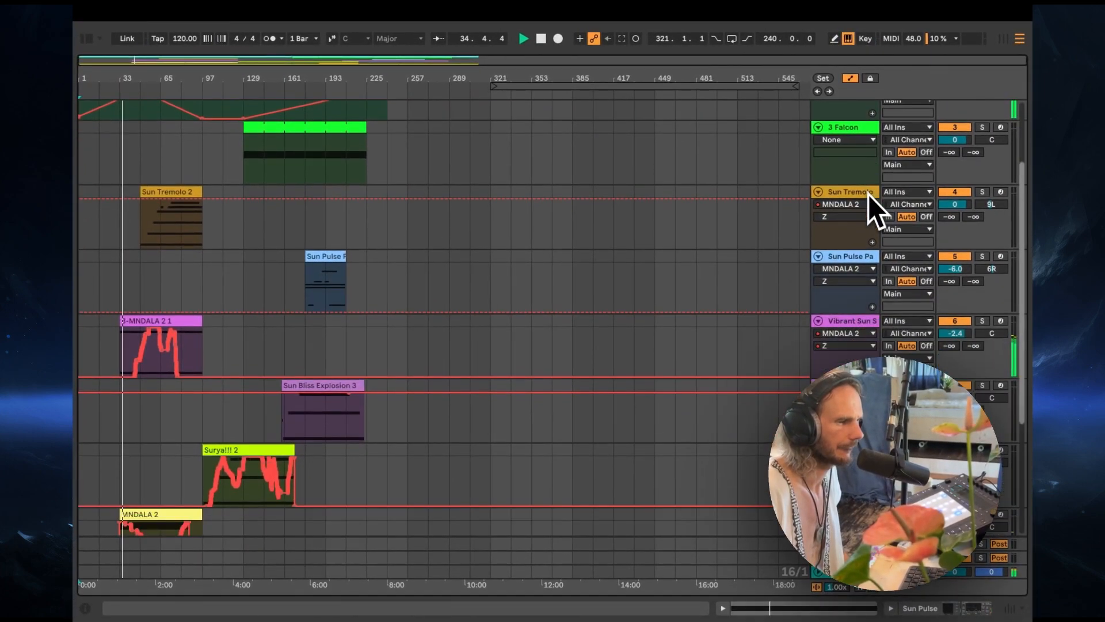
pyautogui.scroll(-6, 868, 194)
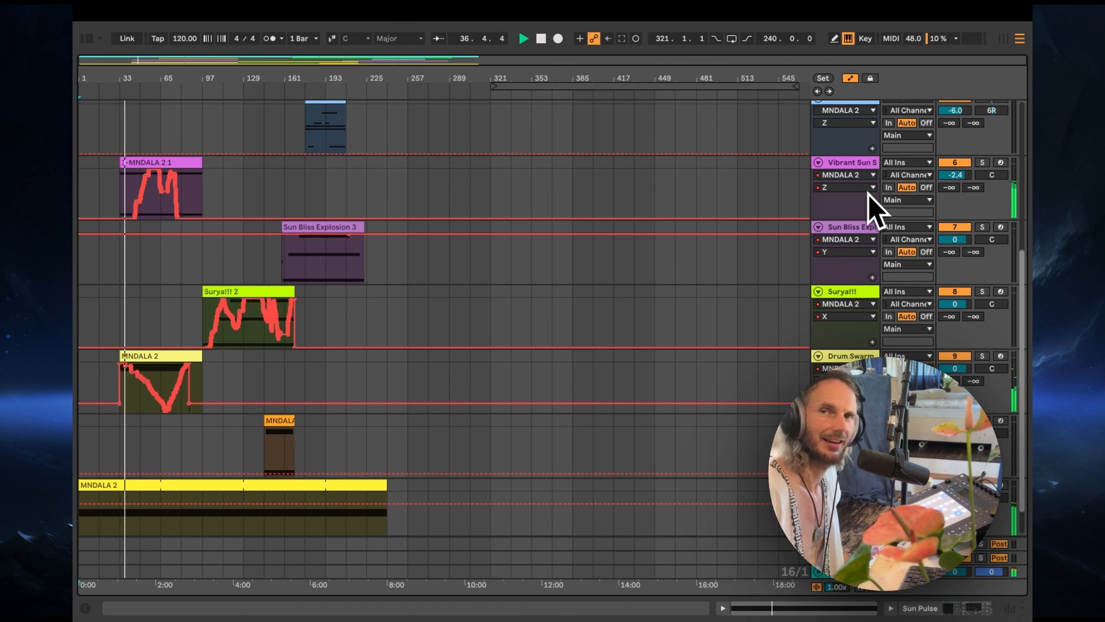
pyautogui.scroll(-2, 869, 194)
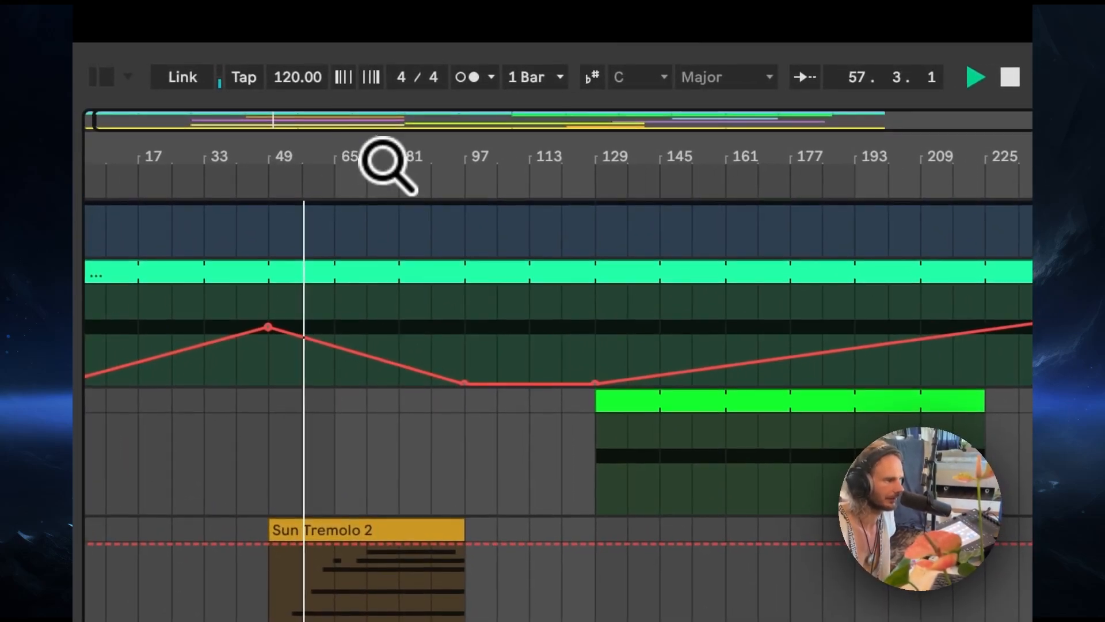
pyautogui.moveTo(383, 161); pyautogui.dragTo(395, 161)
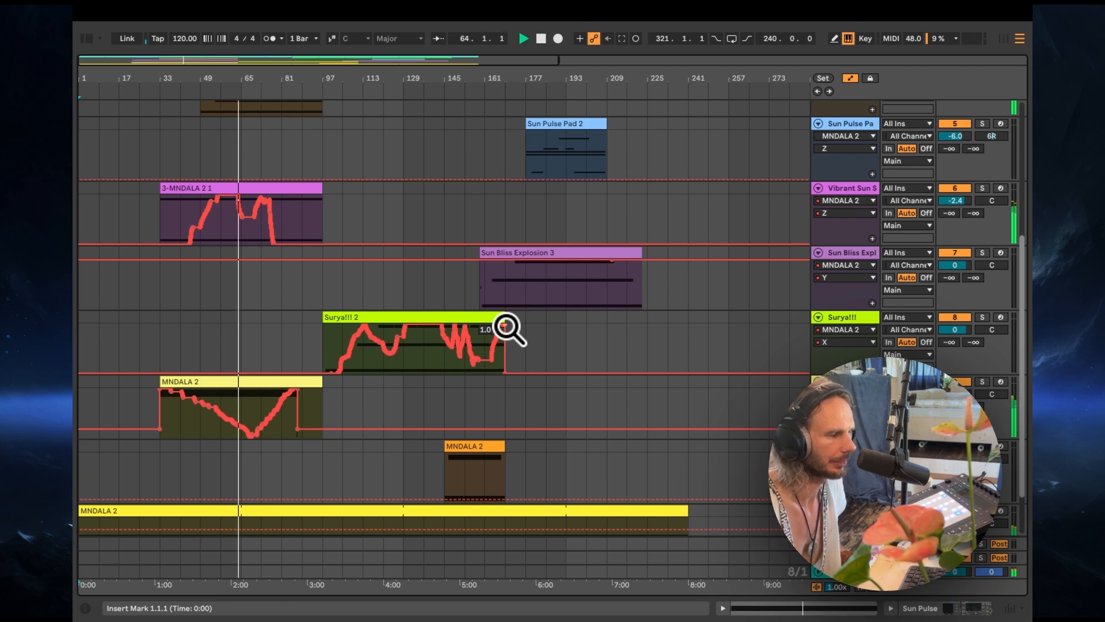
pyautogui.scroll(-2, 589, 340)
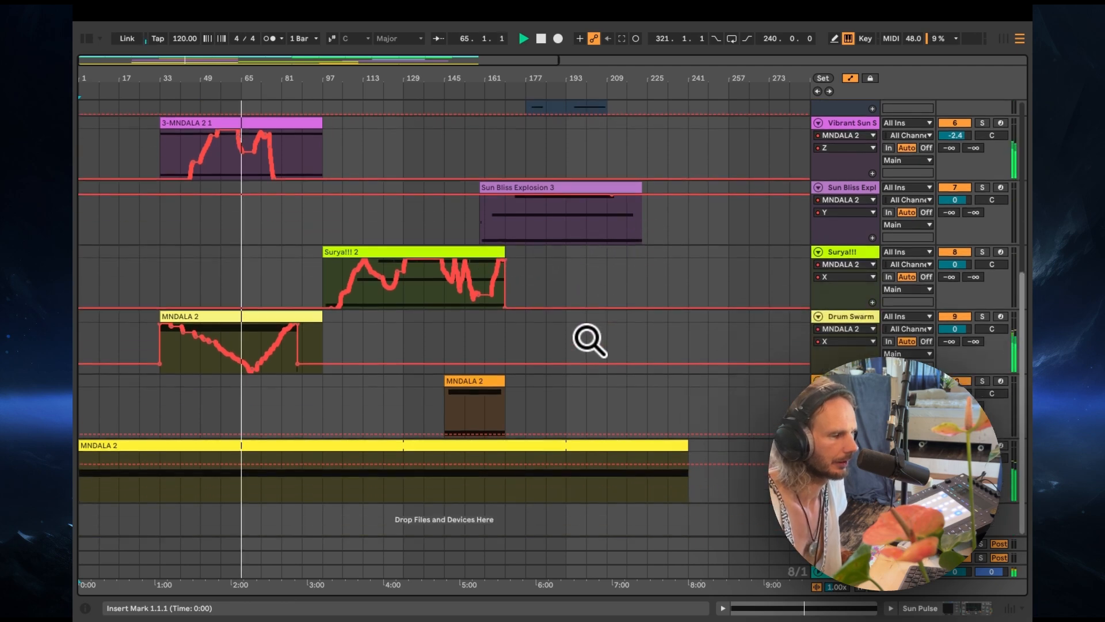
pyautogui.scroll(3, 589, 339)
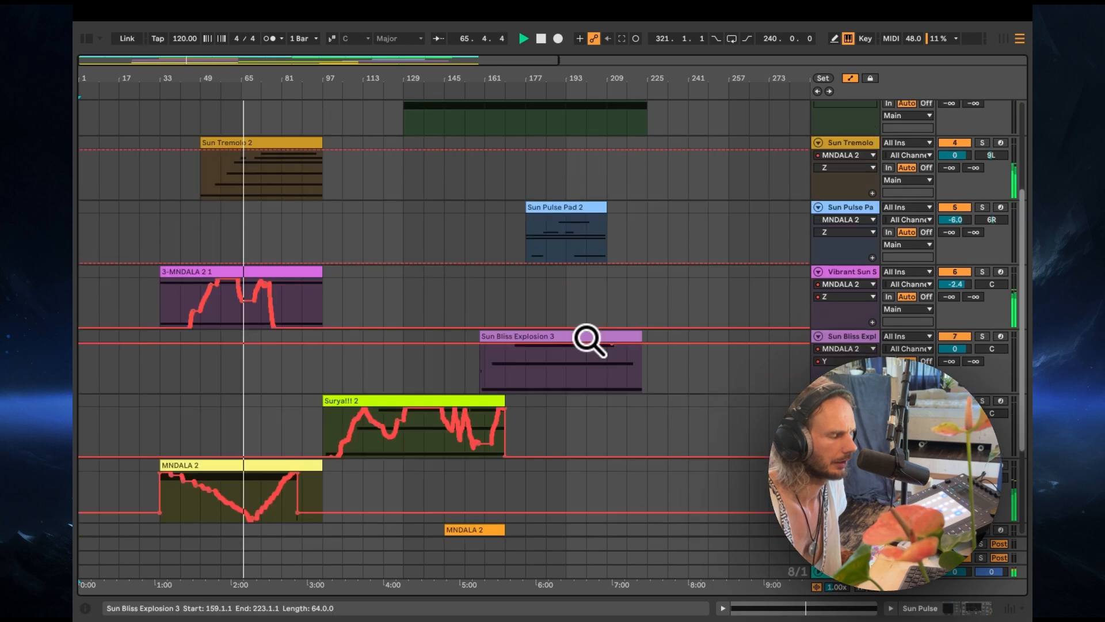
pyautogui.scroll(2, 589, 340)
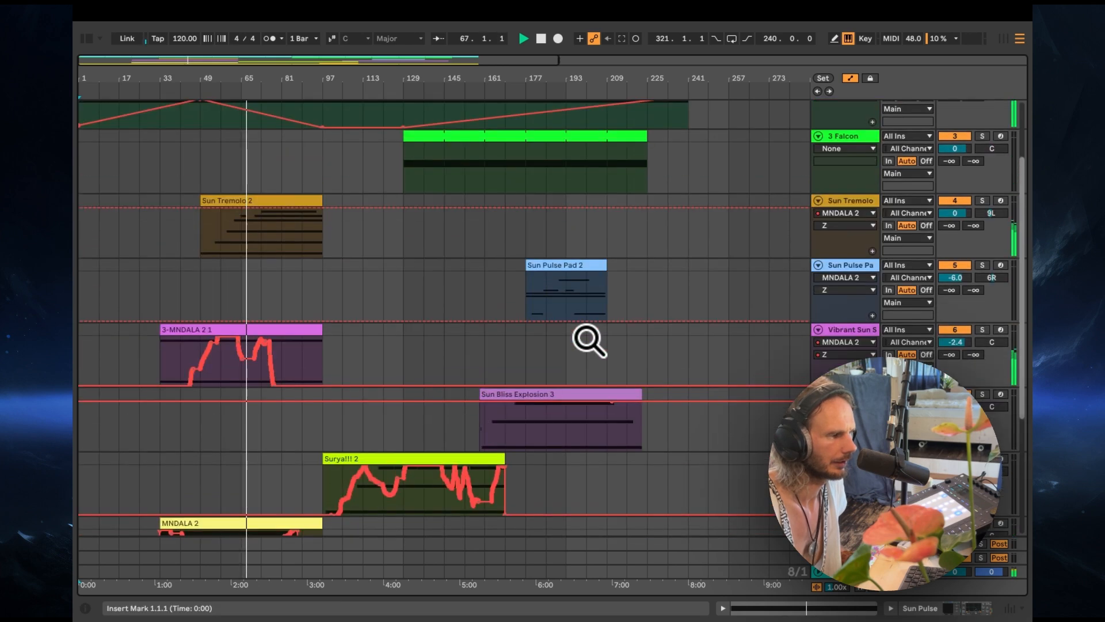
pyautogui.scroll(2, 589, 340)
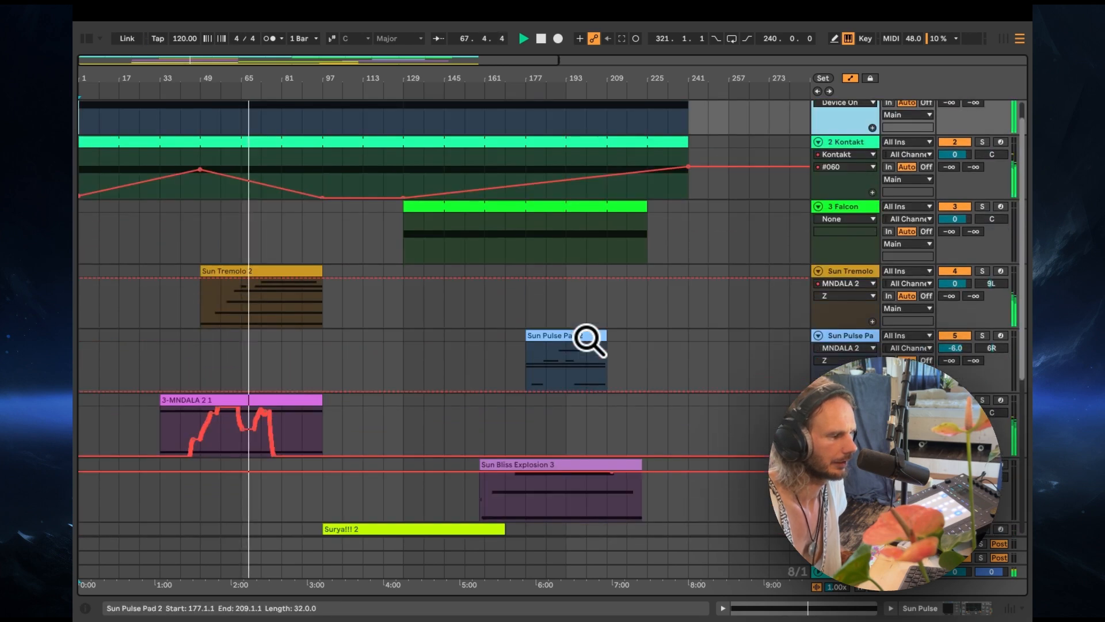
pyautogui.scroll(1, 589, 339)
pyautogui.scroll(1, 589, 340)
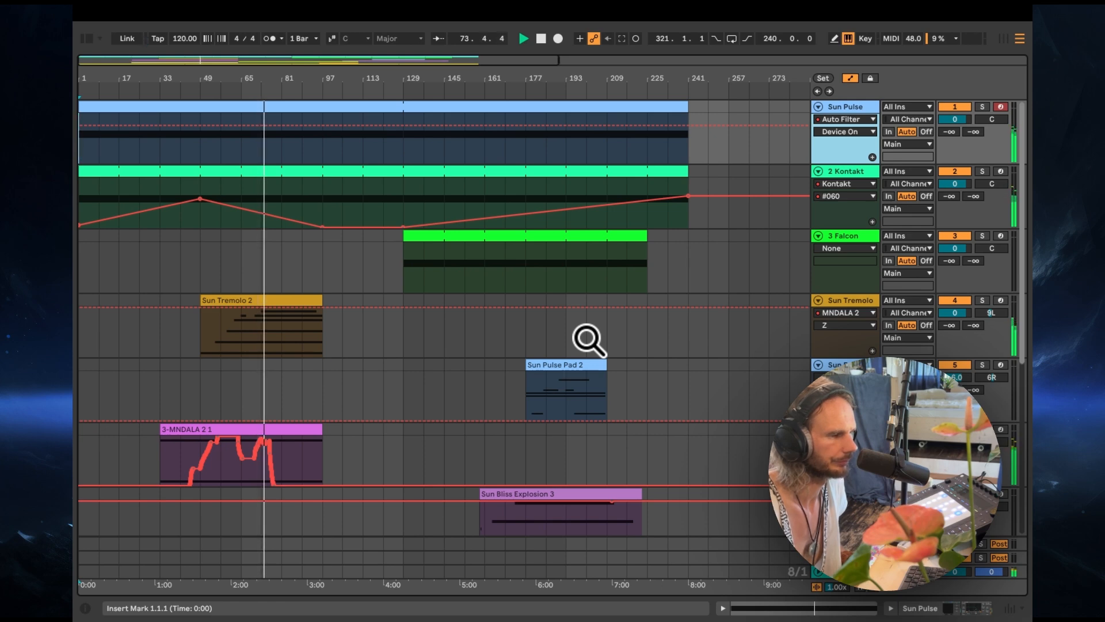
pyautogui.scroll(-1, 588, 338)
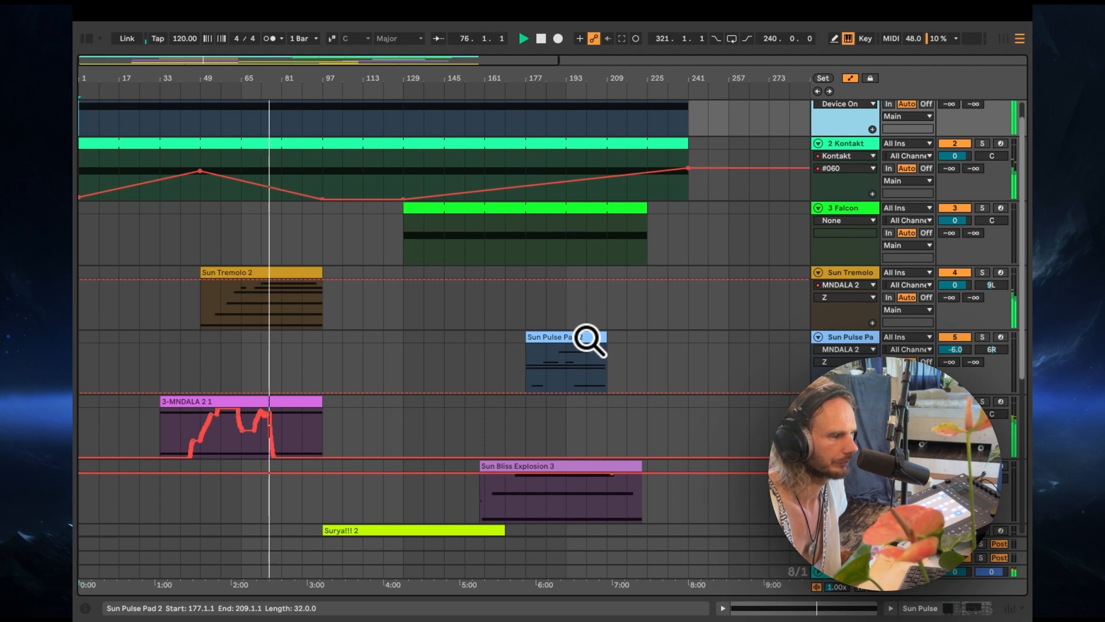
pyautogui.scroll(-6, 587, 339)
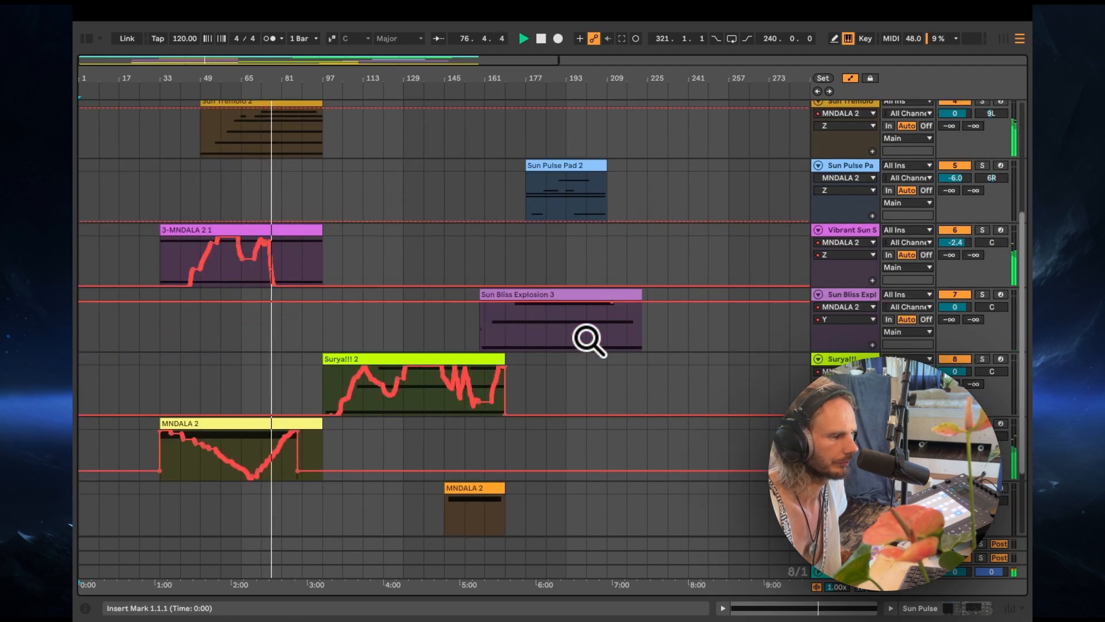
pyautogui.scroll(-4, 588, 340)
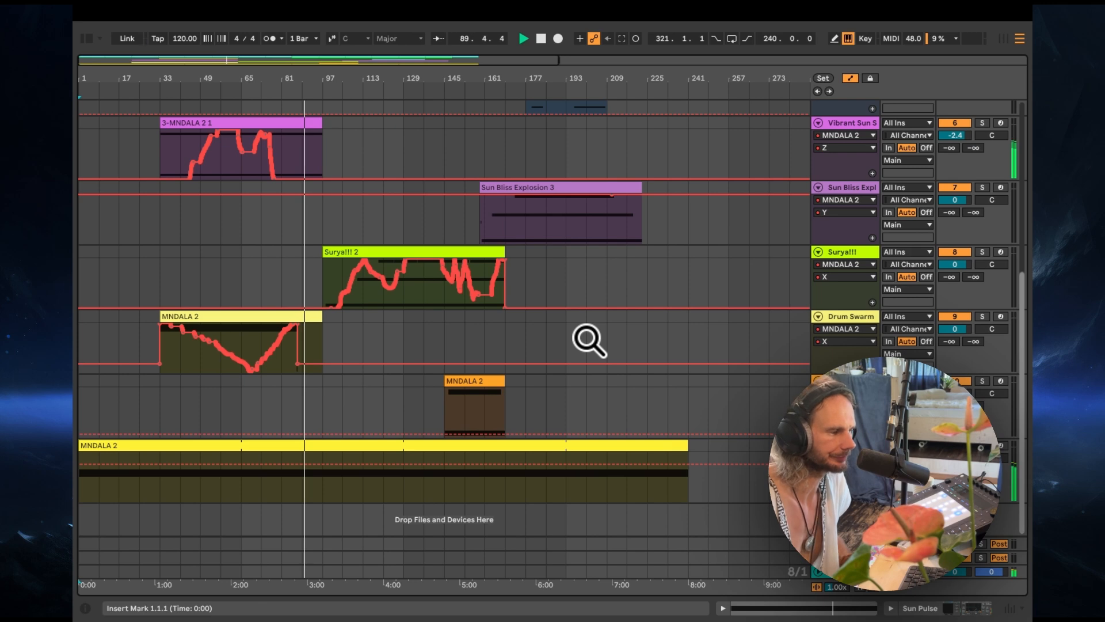
# Step: Follow playback into the Surya!!! 2 clip and examine which tracks' clips overlap or follow it
pyautogui.scroll(3, 591, 338)
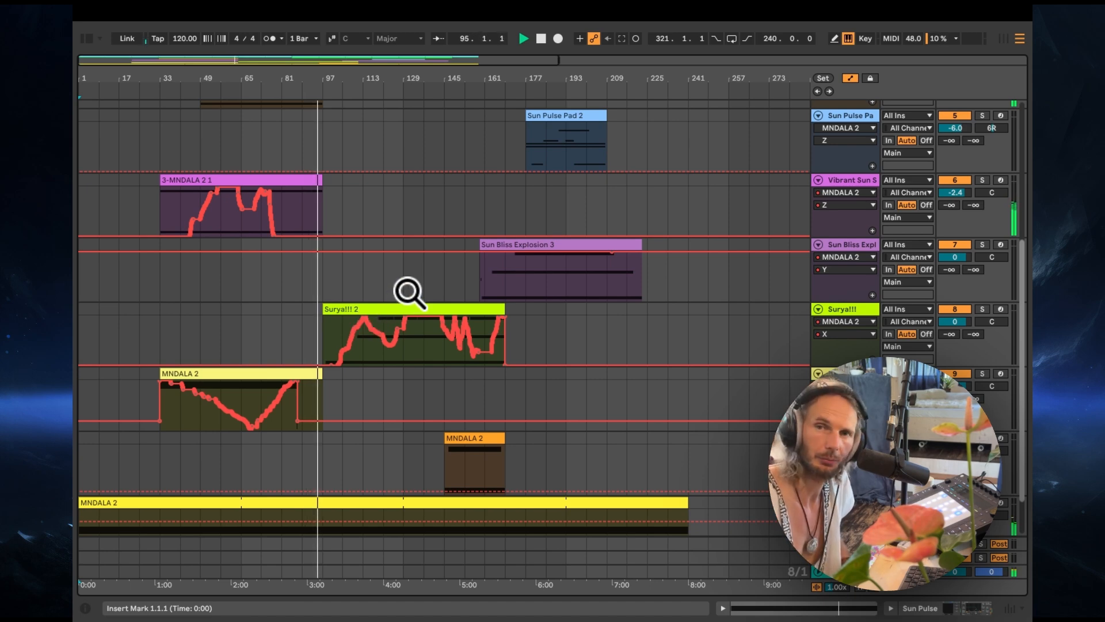
pyautogui.scroll(5, 410, 294)
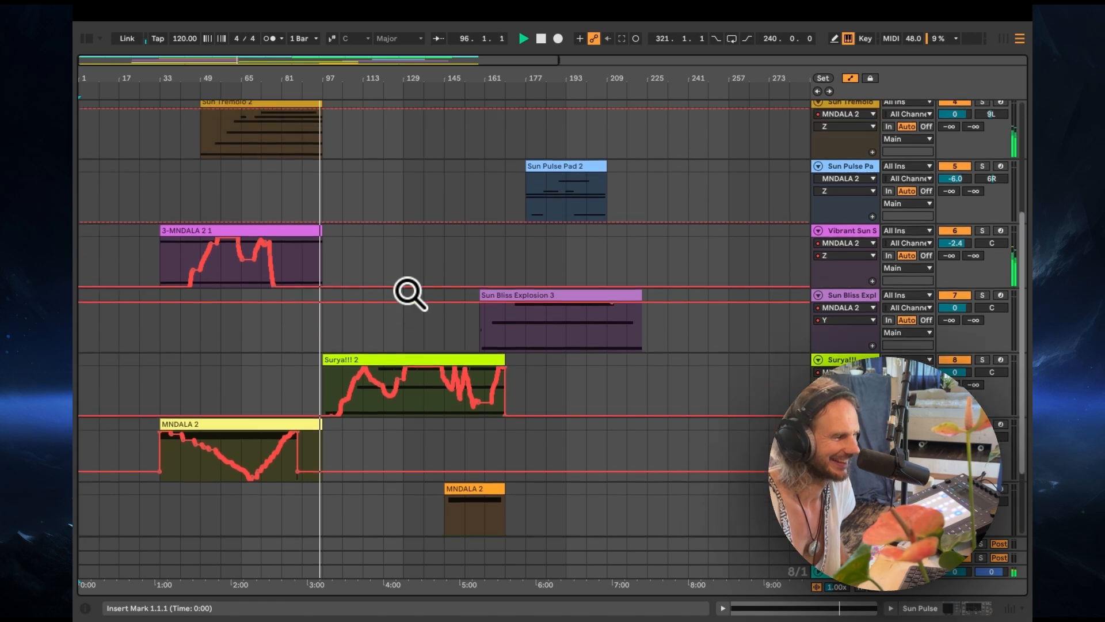
pyautogui.scroll(-3, 410, 294)
pyautogui.scroll(-3, 410, 293)
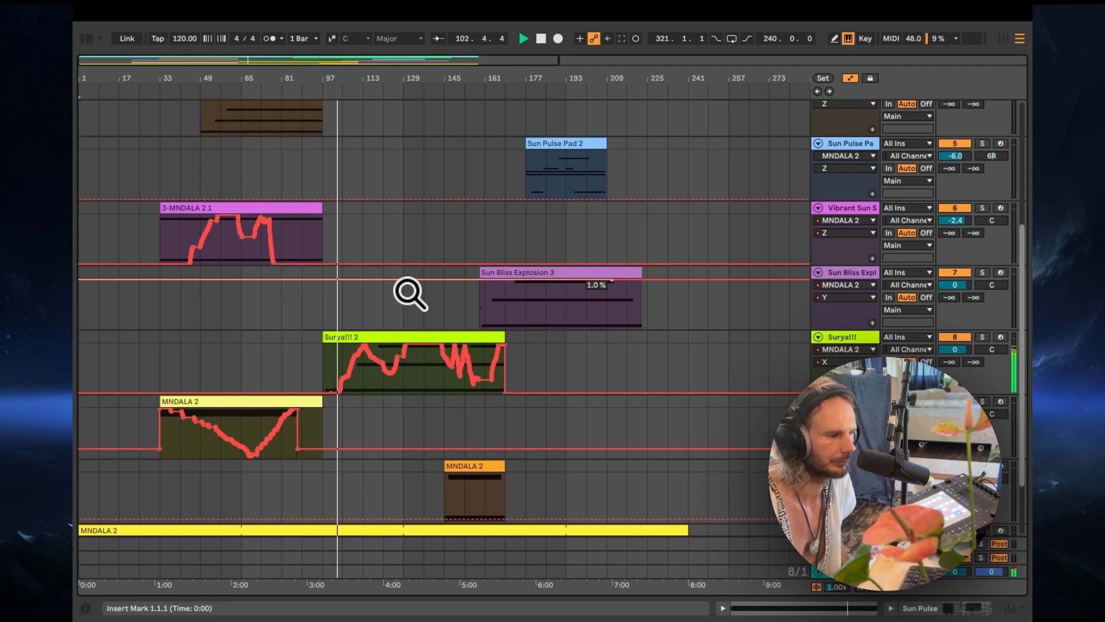
pyautogui.scroll(-3, 410, 293)
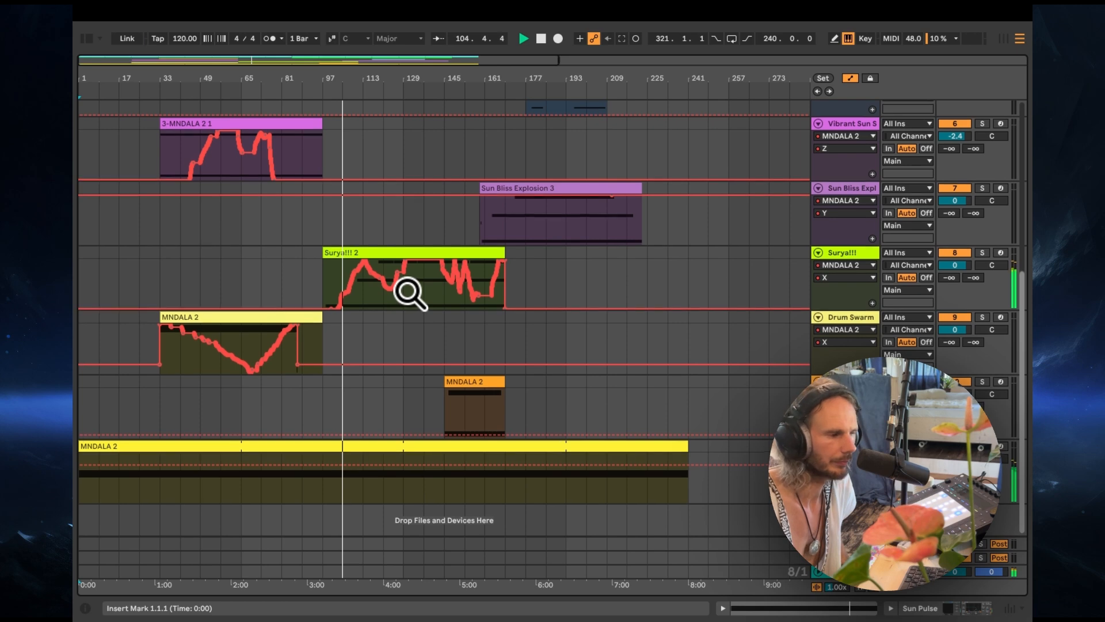
pyautogui.scroll(10, 410, 293)
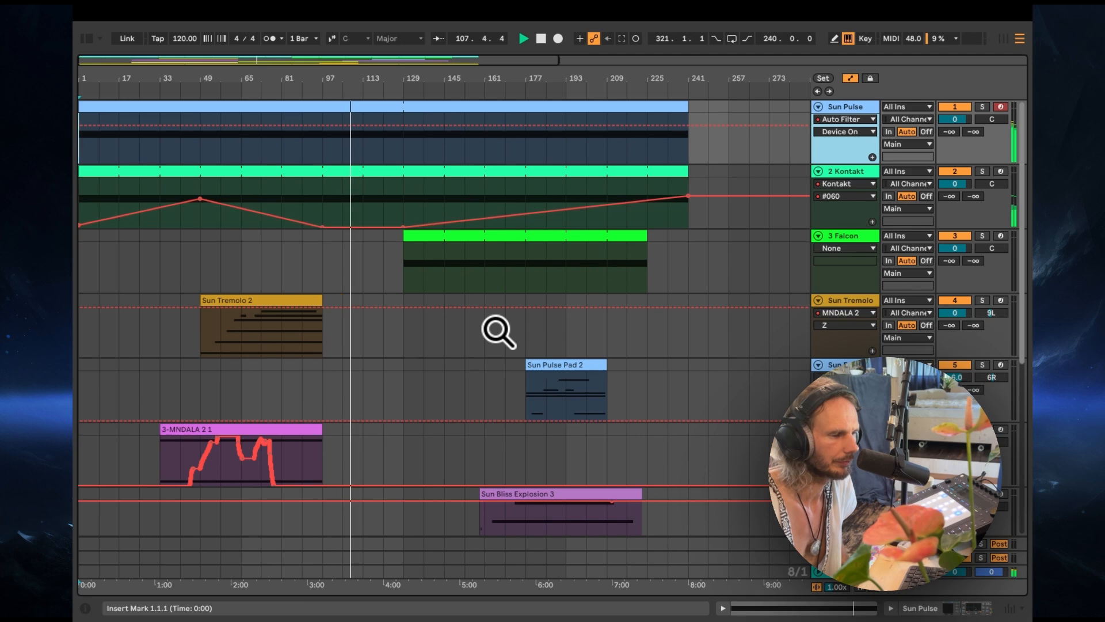
pyautogui.scroll(-2, 498, 332)
pyautogui.scroll(-6, 499, 332)
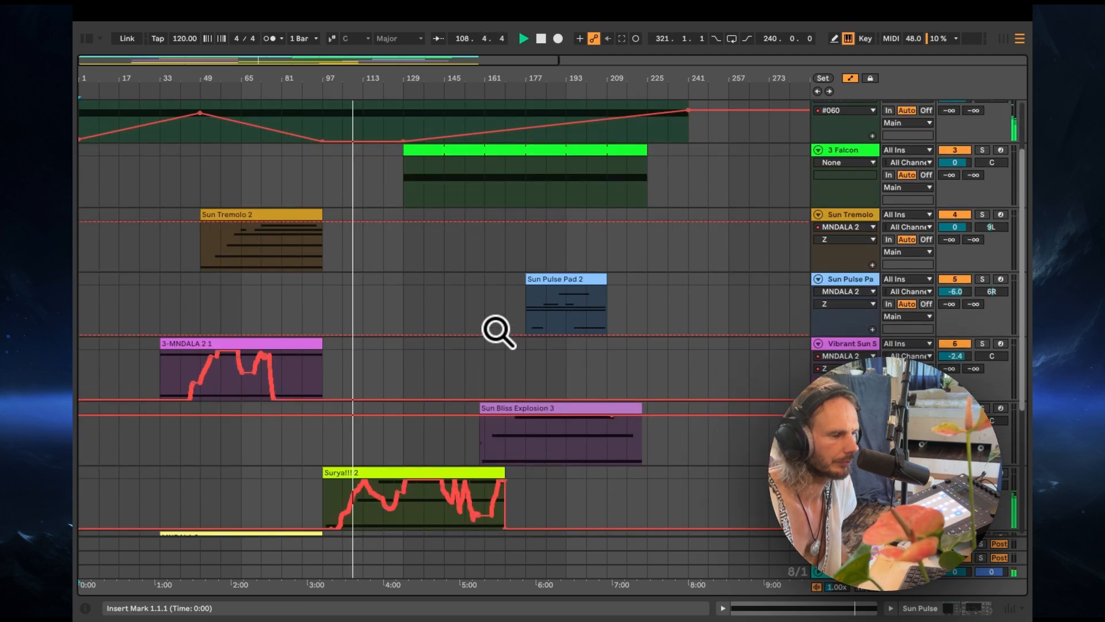
pyautogui.scroll(-3, 498, 333)
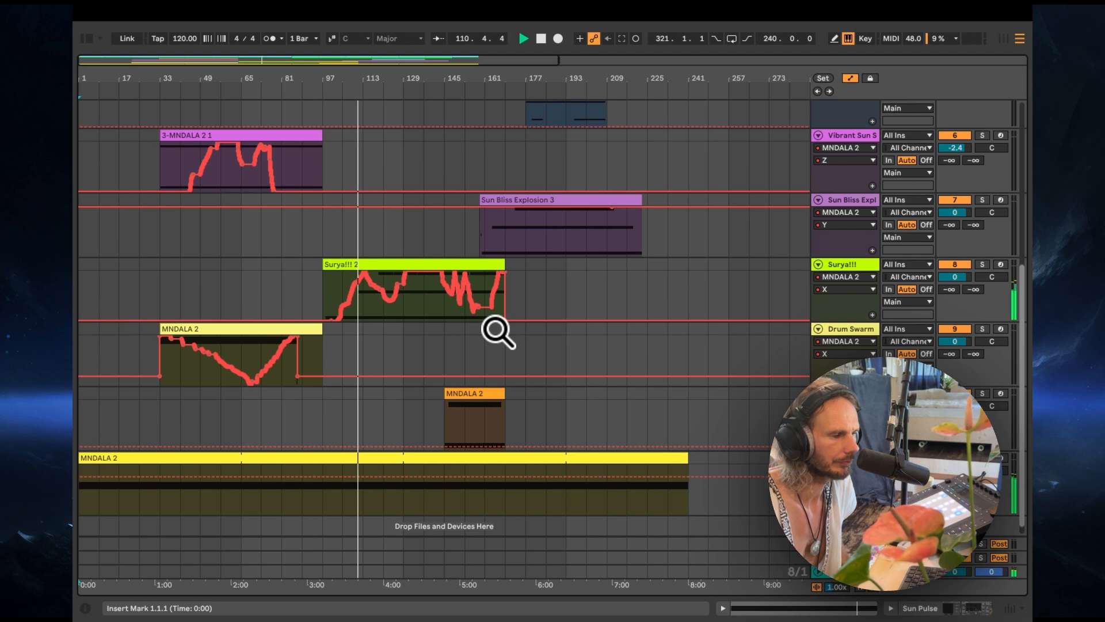
pyautogui.scroll(-1, 498, 332)
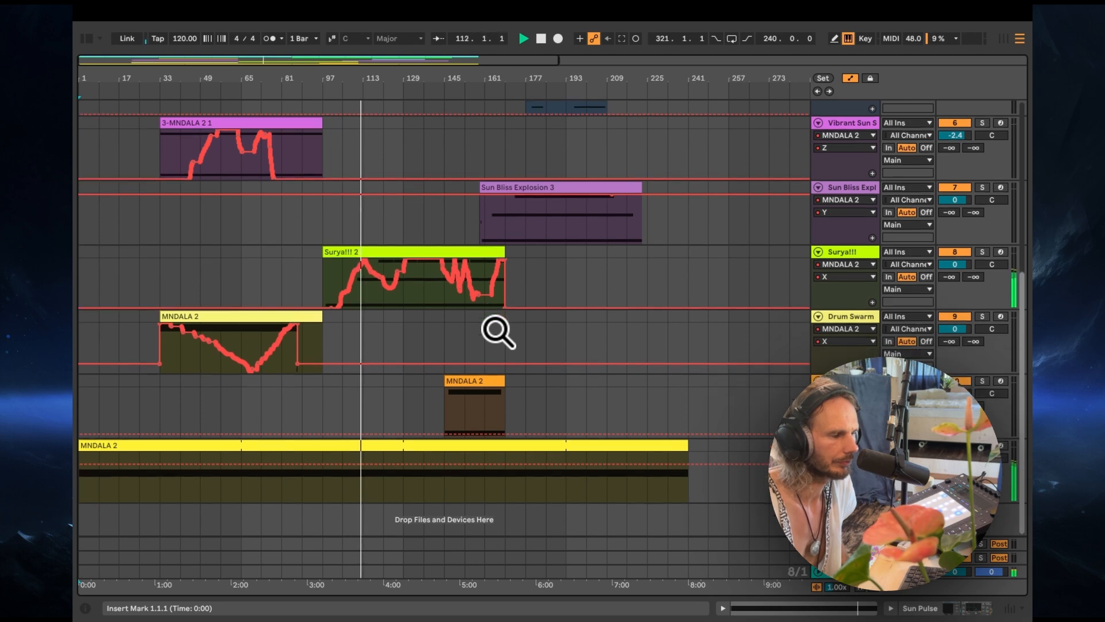
# Step: Select the 3 Falcon track and open its Falcon plugin window
pyautogui.scroll(2, 498, 332)
pyautogui.scroll(10, 517, 313)
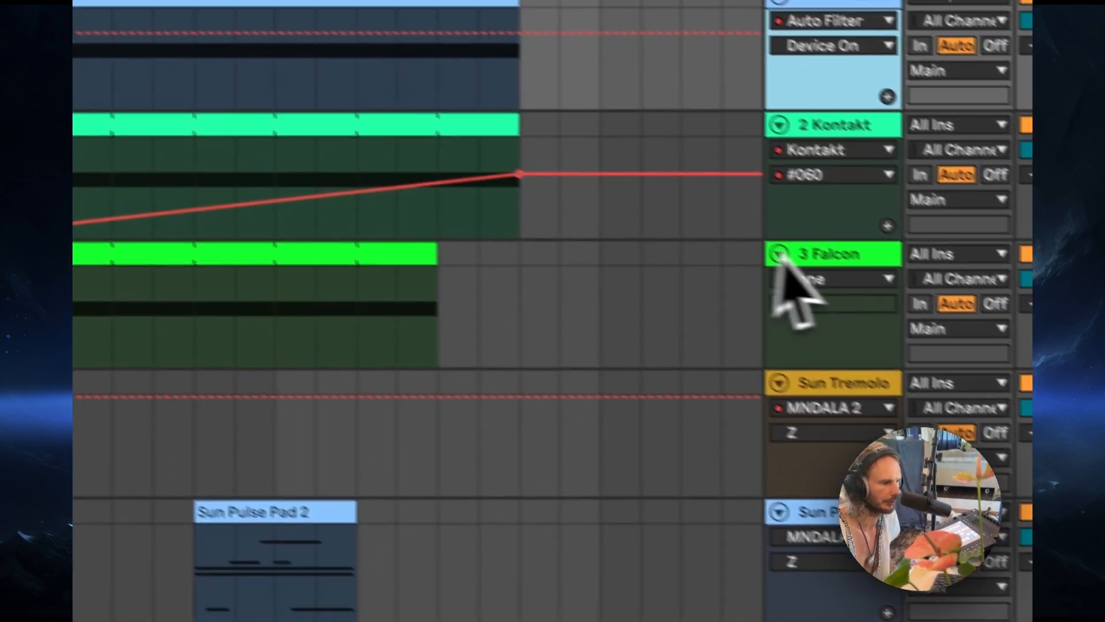
pyautogui.click(917, 292)
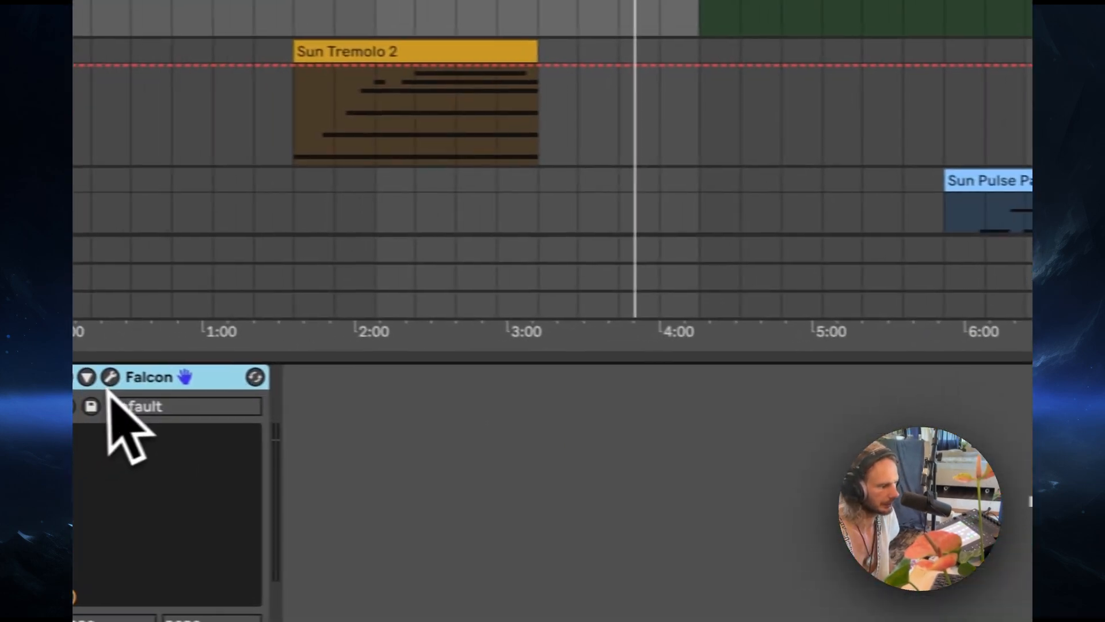
pyautogui.click(109, 384)
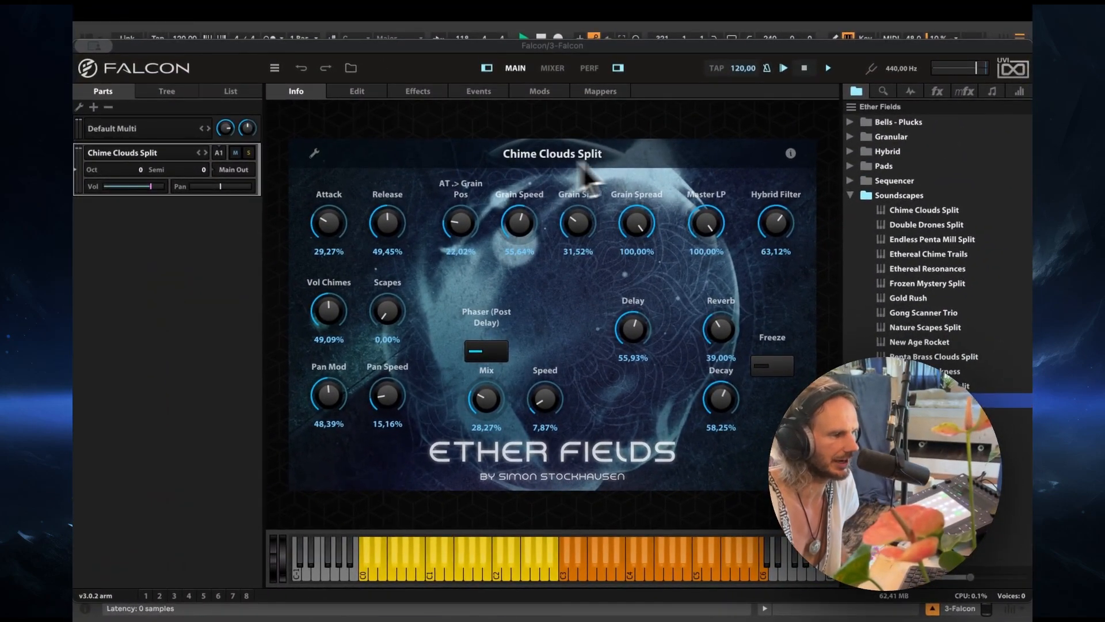
# Step: Move the Falcon plugin window aside and close it to reveal the arrangement
pyautogui.moveTo(170, 53); pyautogui.dragTo(289, 49)
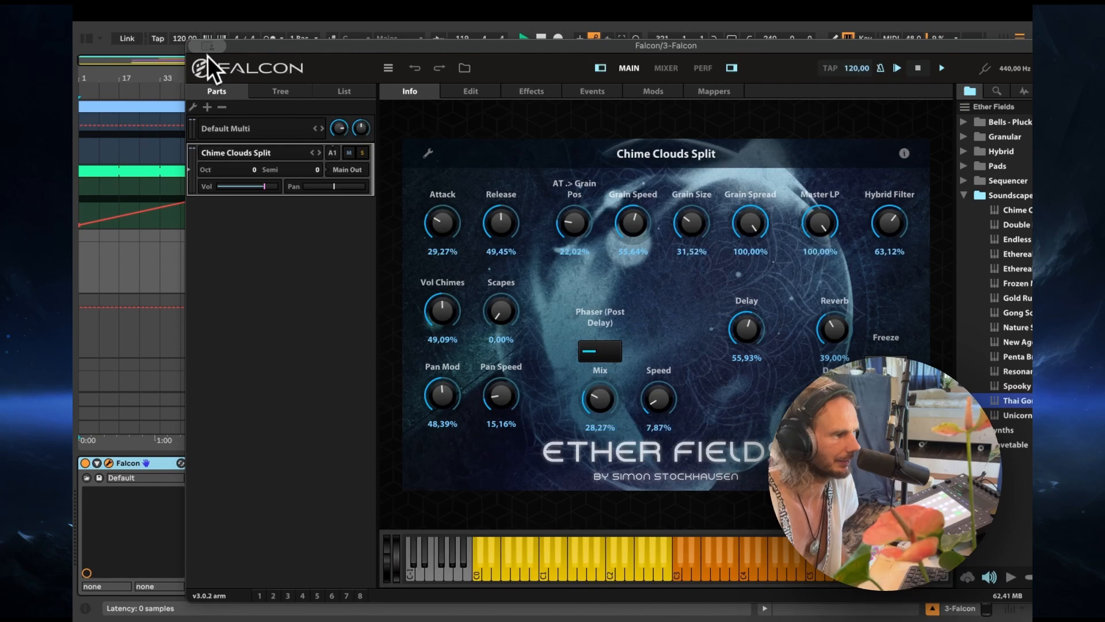
pyautogui.moveTo(208, 54)
pyautogui.click(222, 74)
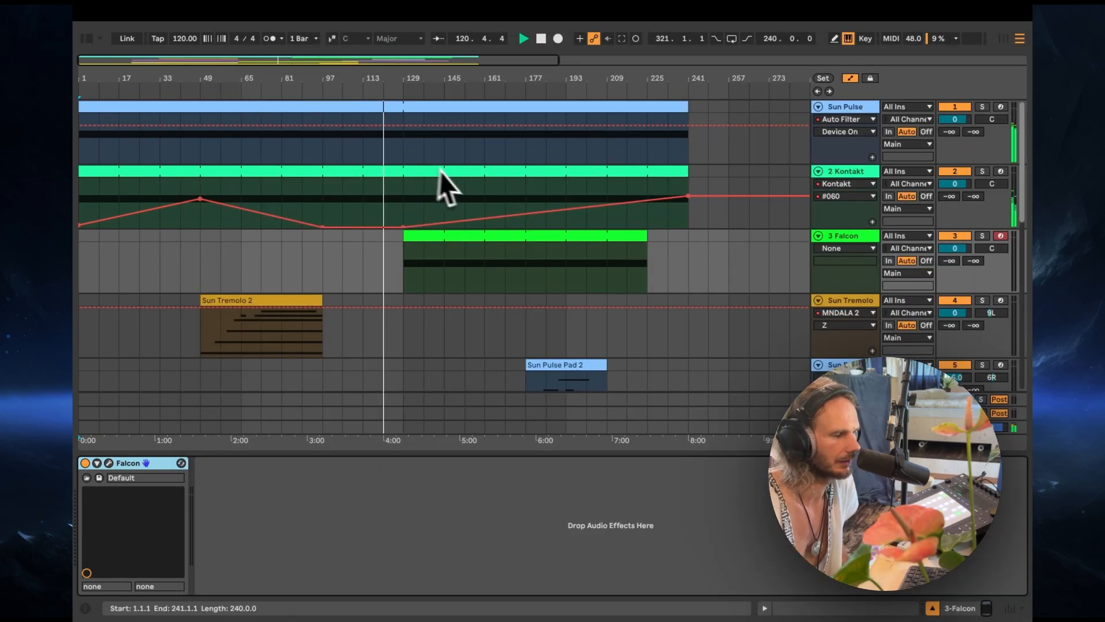
# Step: Open the Surya!!! track's MNDALA 2 window and raise its Z - Ether control to maximum during playback
pyautogui.scroll(-10, 632, 306)
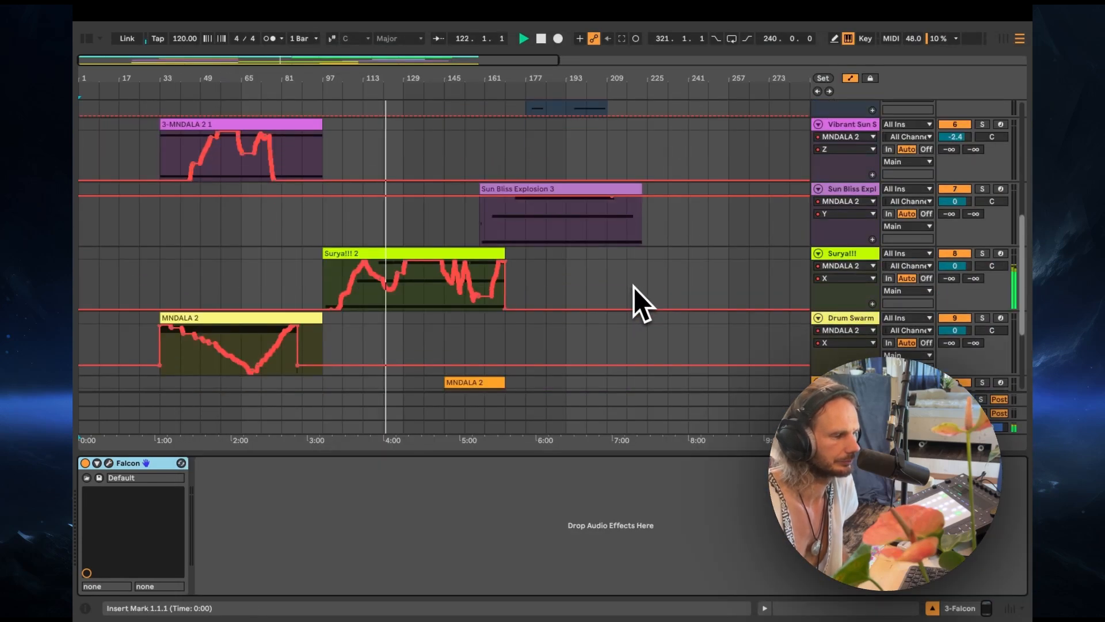
pyautogui.scroll(-5, 634, 288)
pyautogui.scroll(1, 634, 288)
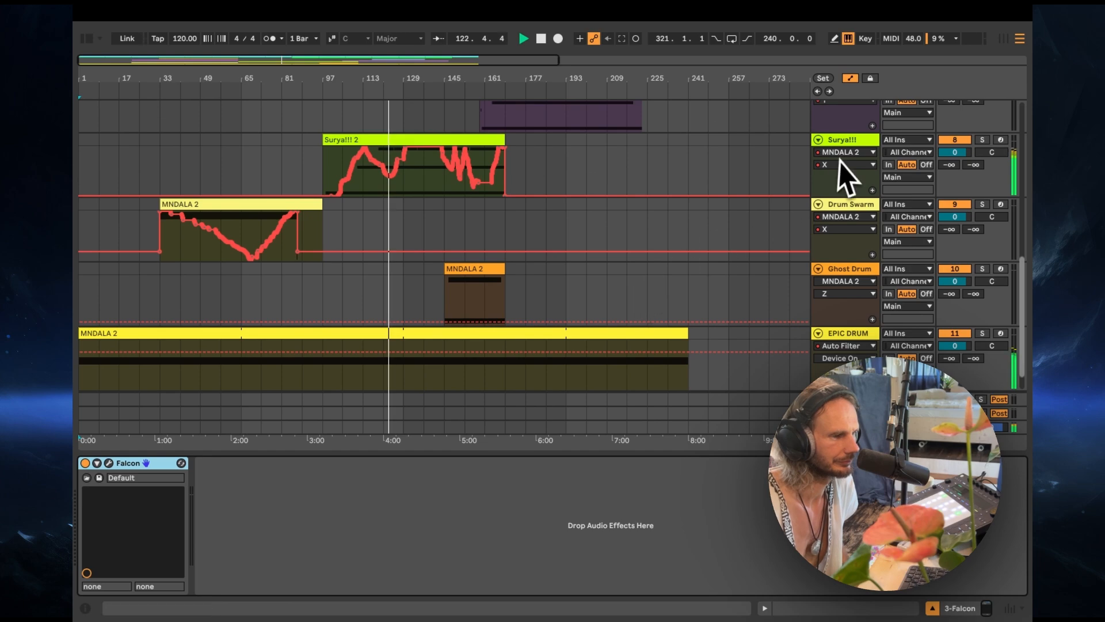
pyautogui.click(847, 144)
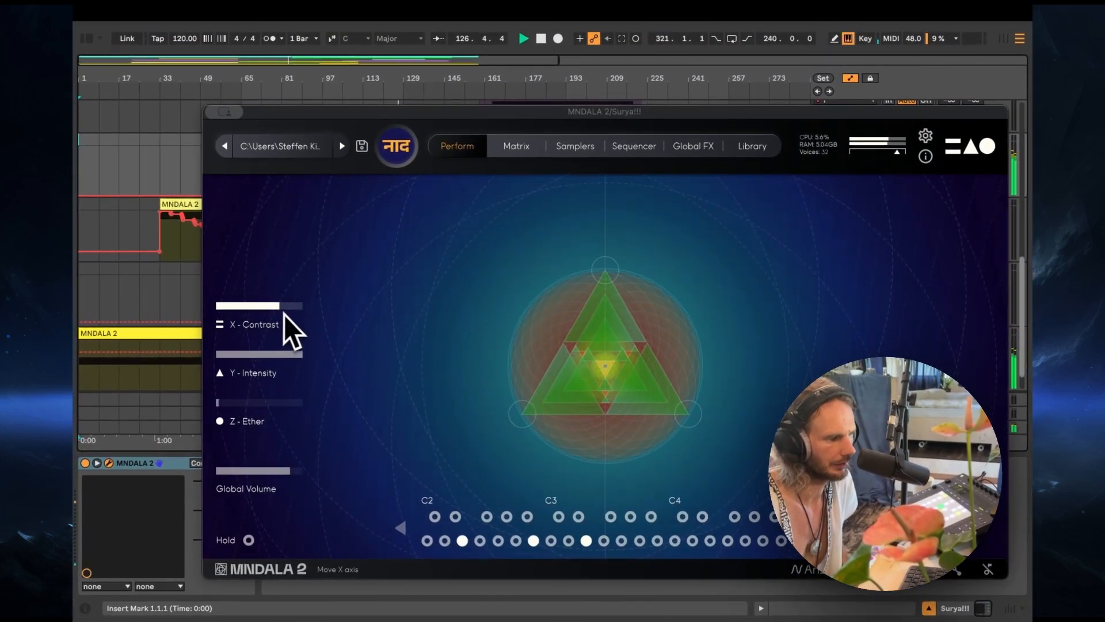
pyautogui.moveTo(246, 403); pyautogui.dragTo(280, 406)
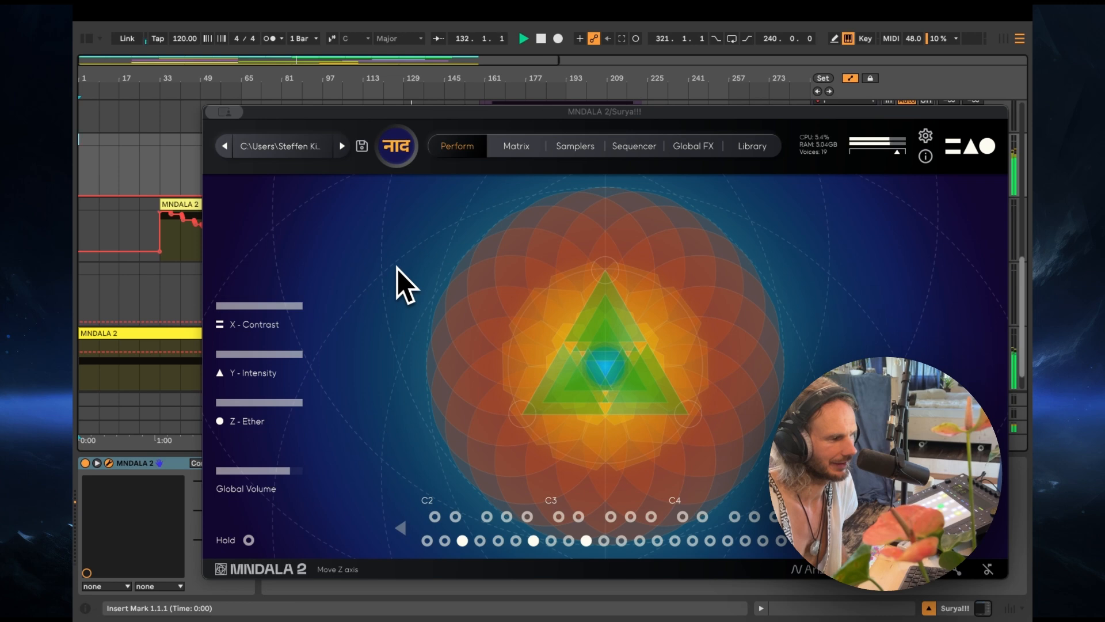
# Step: Reposition the Surya!!! track's MNDALA 2 window and close it
pyautogui.moveTo(378, 112); pyautogui.dragTo(345, 59)
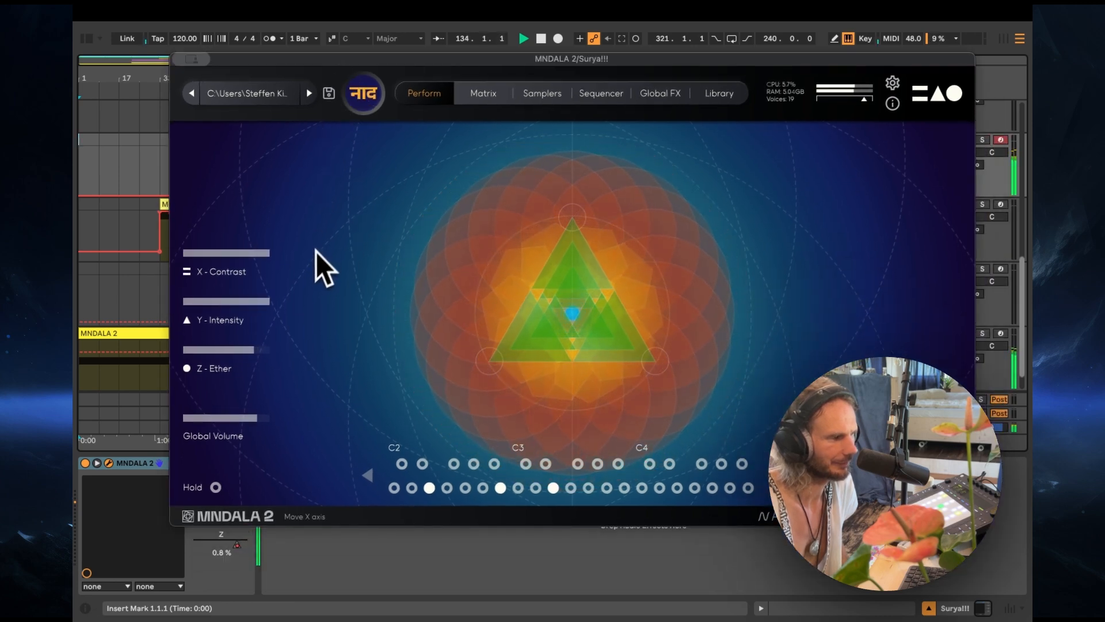
pyautogui.click(190, 60)
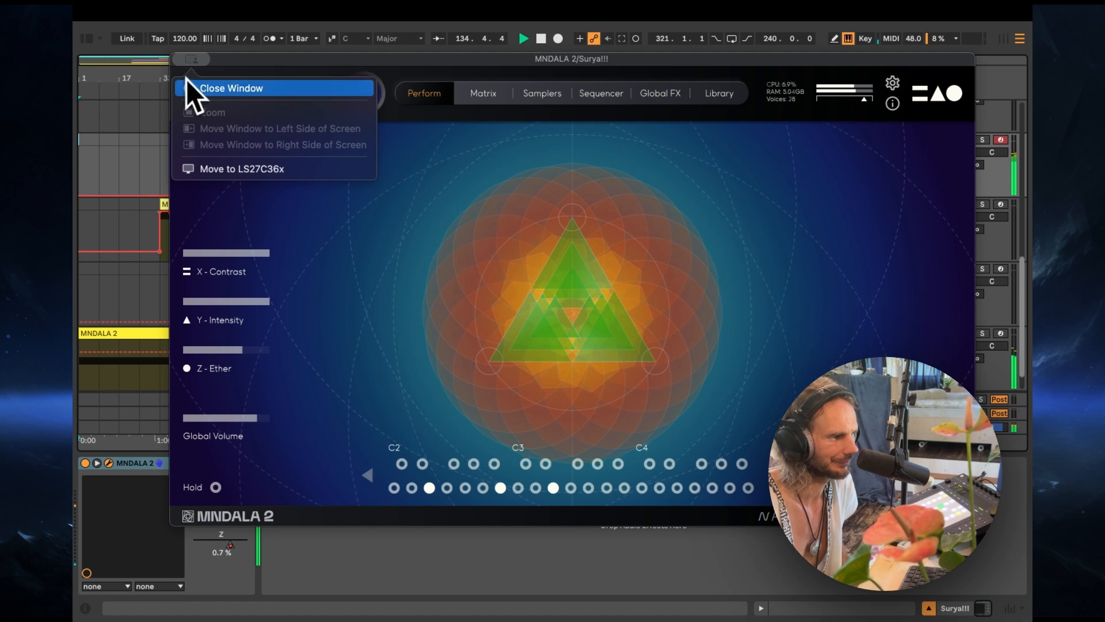
pyautogui.click(191, 88)
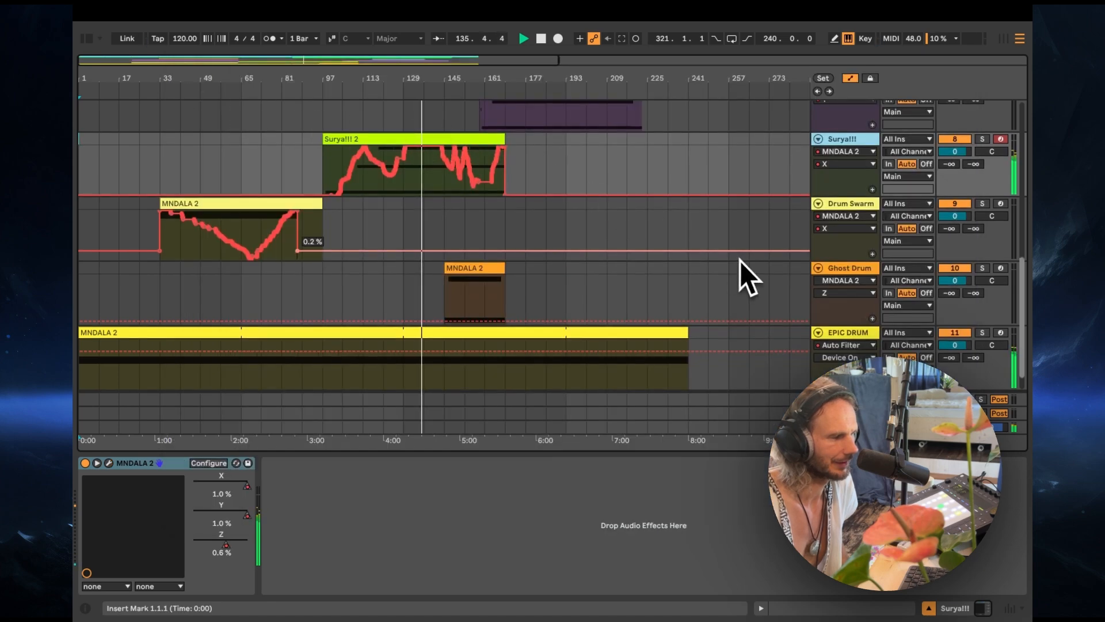
# Step: Examine which clips sound at the playhead and follow it, from the drum tracks up to Sun Pulse and back
pyautogui.scroll(-2, 740, 260)
pyautogui.scroll(5, 741, 260)
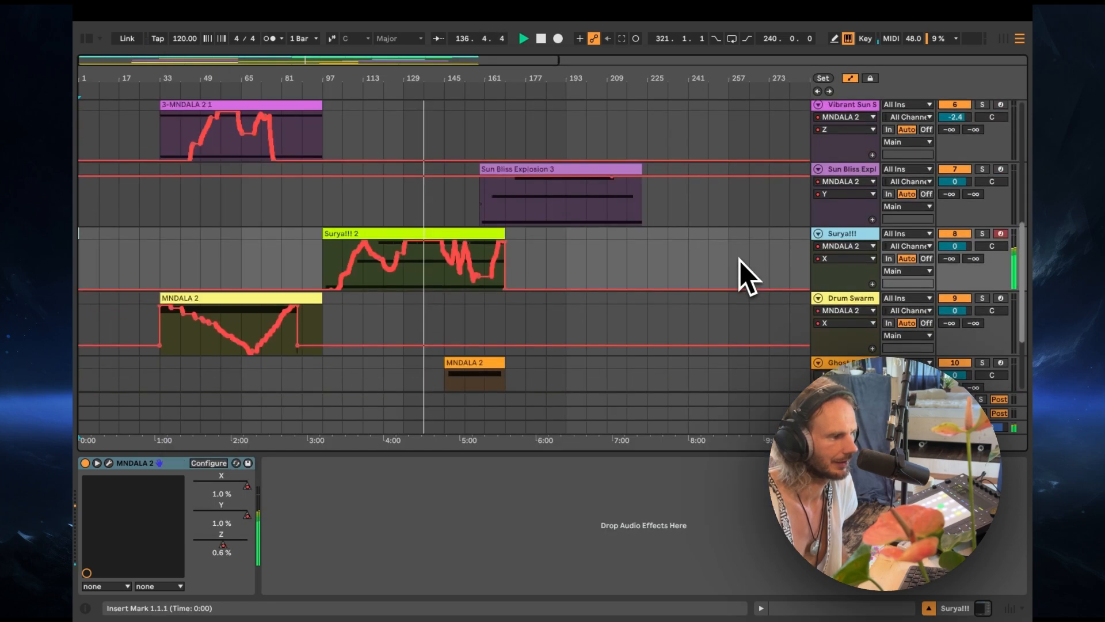
pyautogui.scroll(5, 740, 260)
pyautogui.scroll(6, 740, 260)
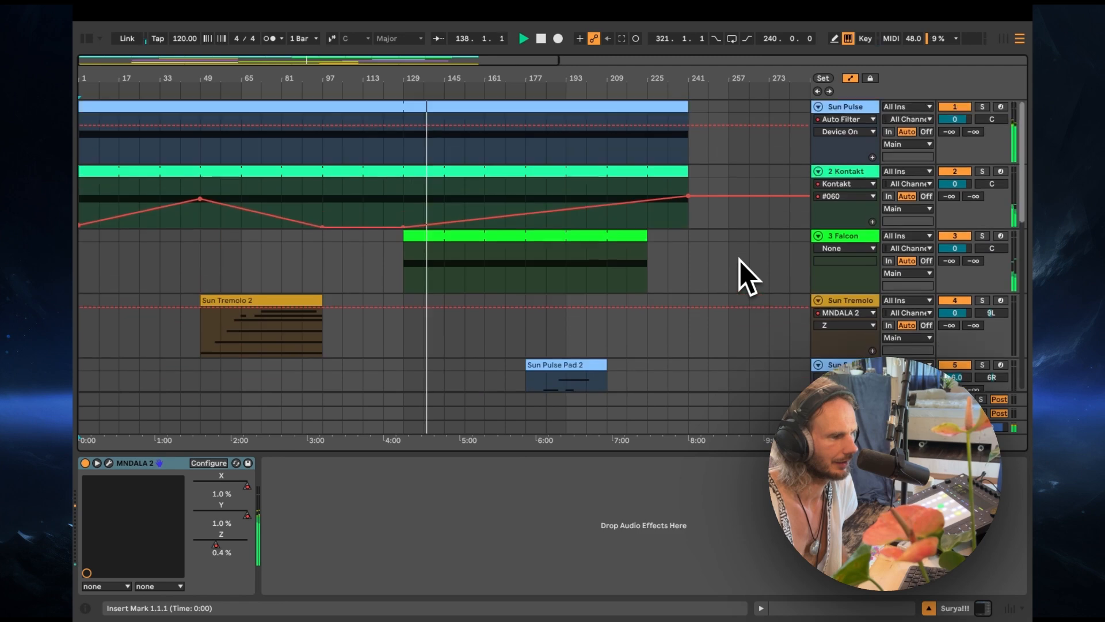
pyautogui.scroll(-7, 741, 260)
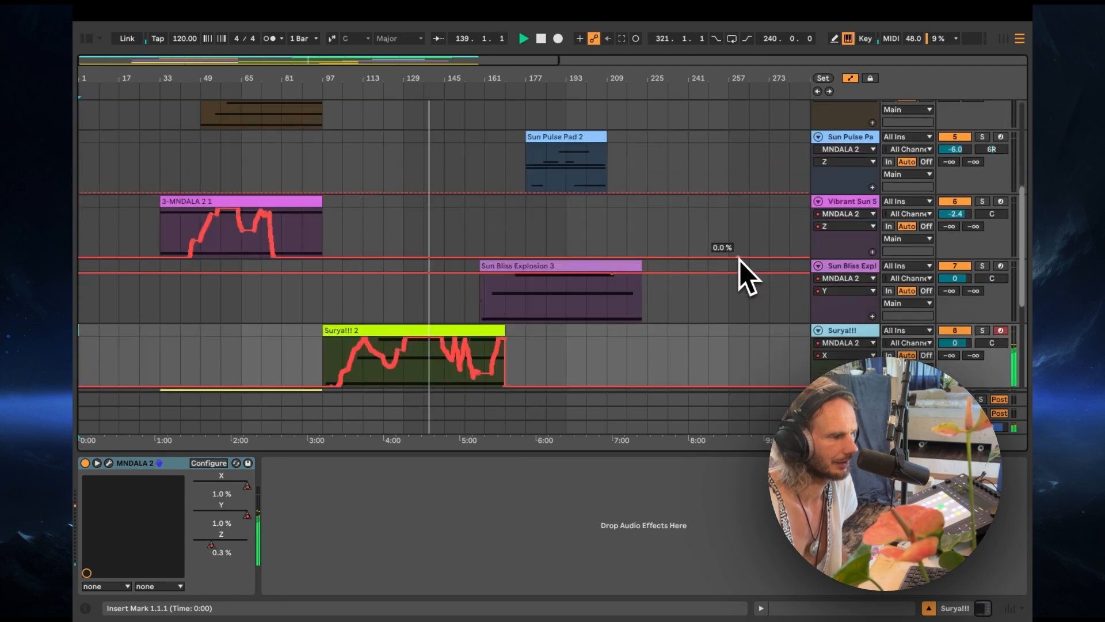
pyautogui.scroll(-5, 740, 260)
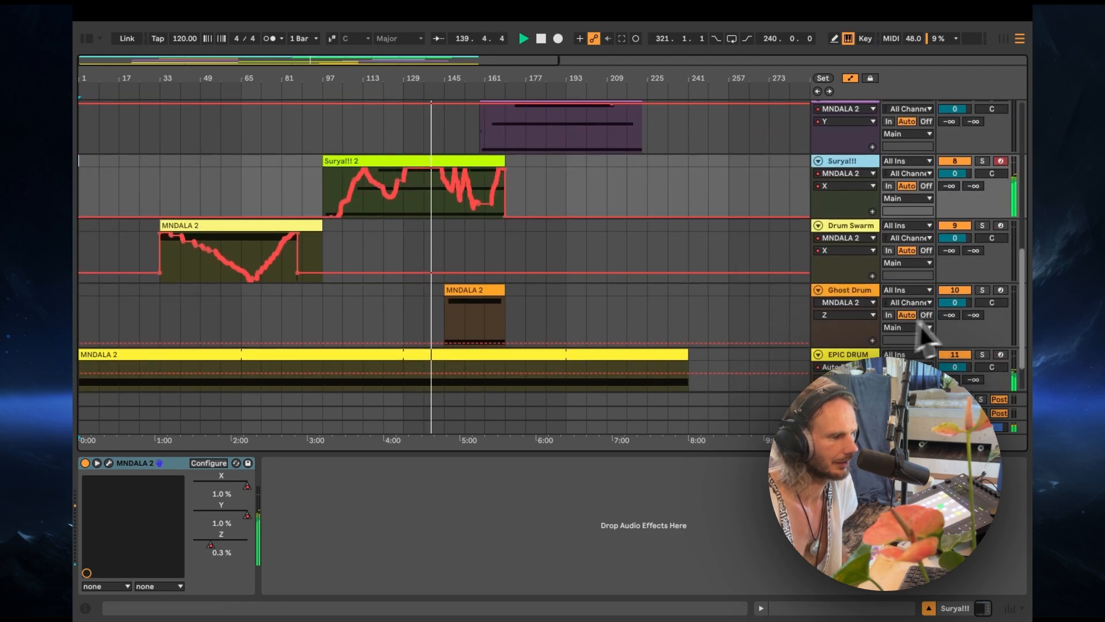
# Step: Select the EPIC DRUM track briefly, open the Ghost Drum track's MNDALA 2 window and reposition it
pyautogui.scroll(-2, 861, 298)
pyautogui.click(852, 302)
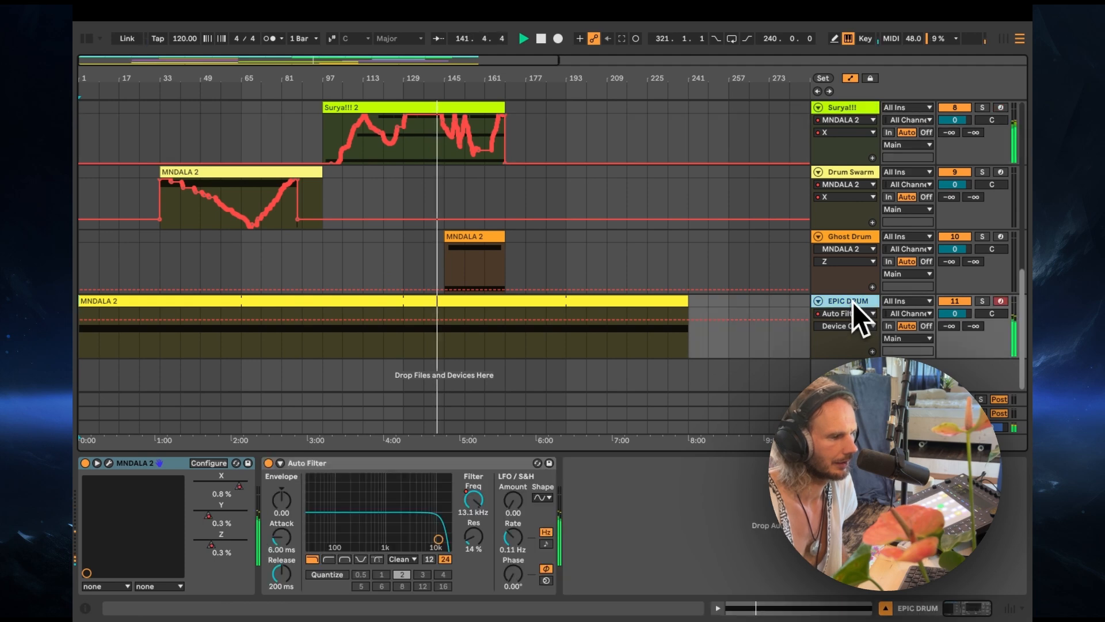
pyautogui.click(857, 242)
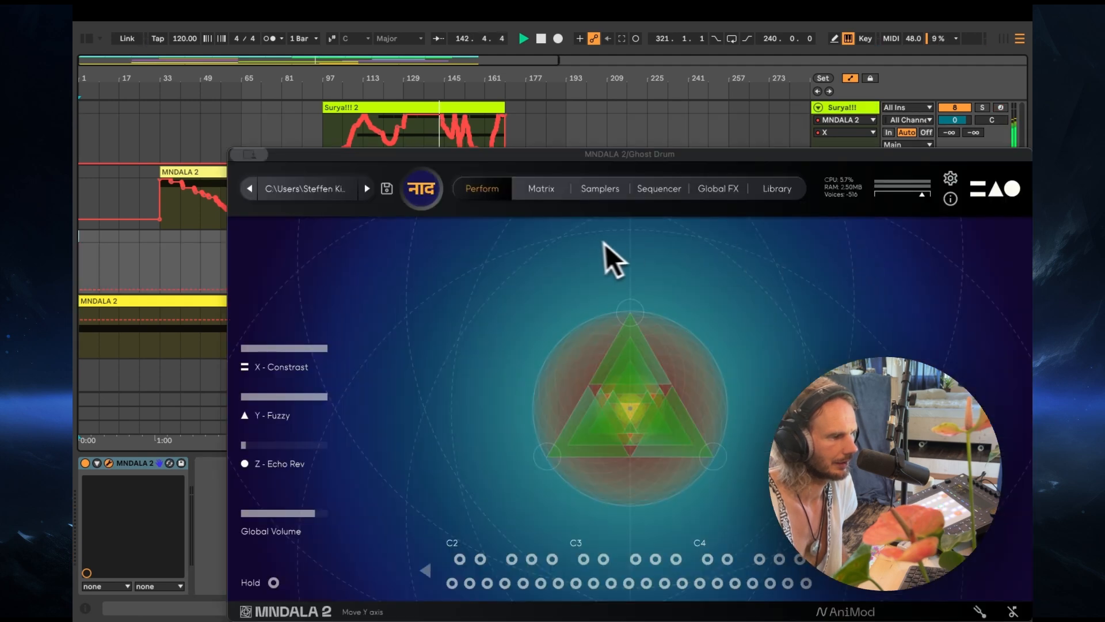
pyautogui.moveTo(295, 160); pyautogui.dragTo(244, 103)
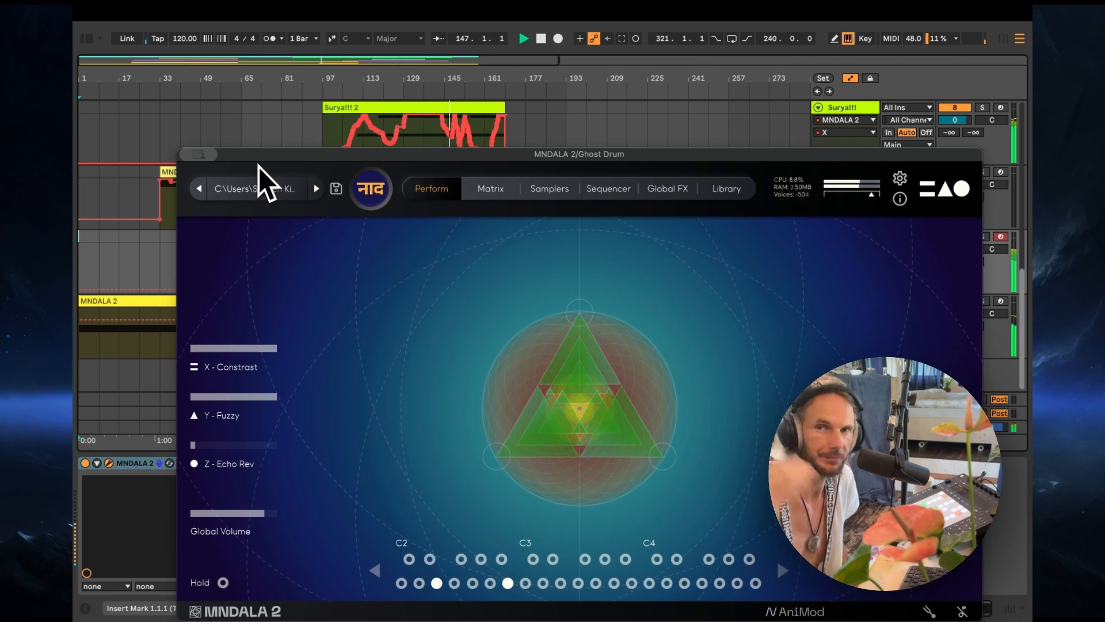